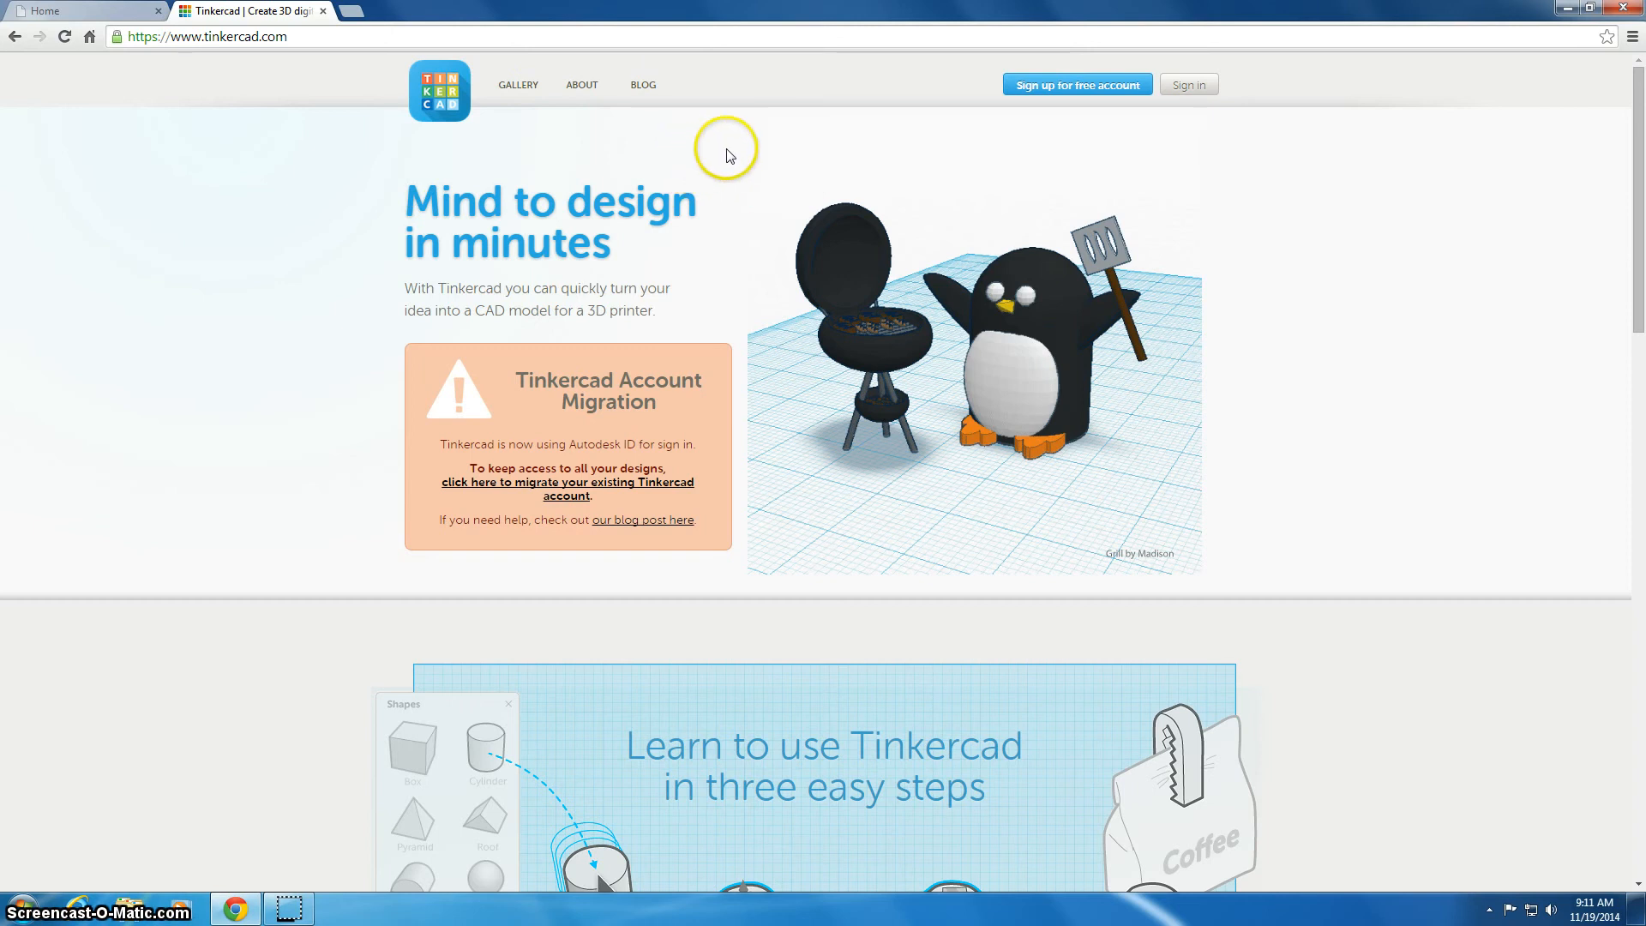
Sign in to Tinkercad with the account username and password
left_click(1086, 91)
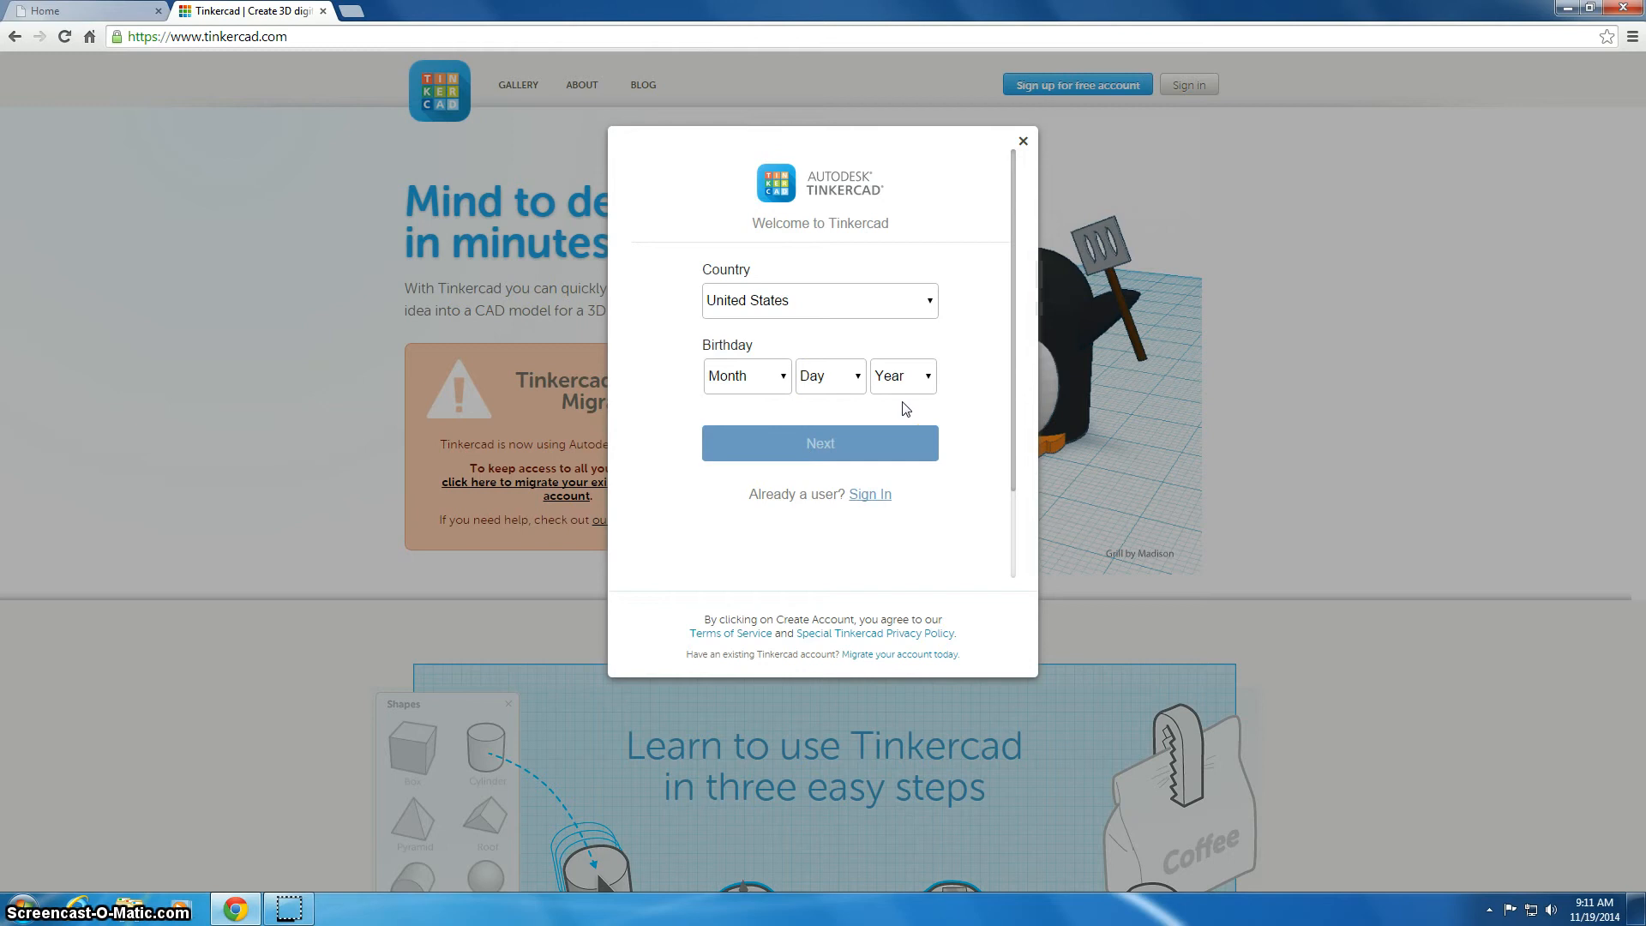
left_click(1023, 141)
left_click(1189, 84)
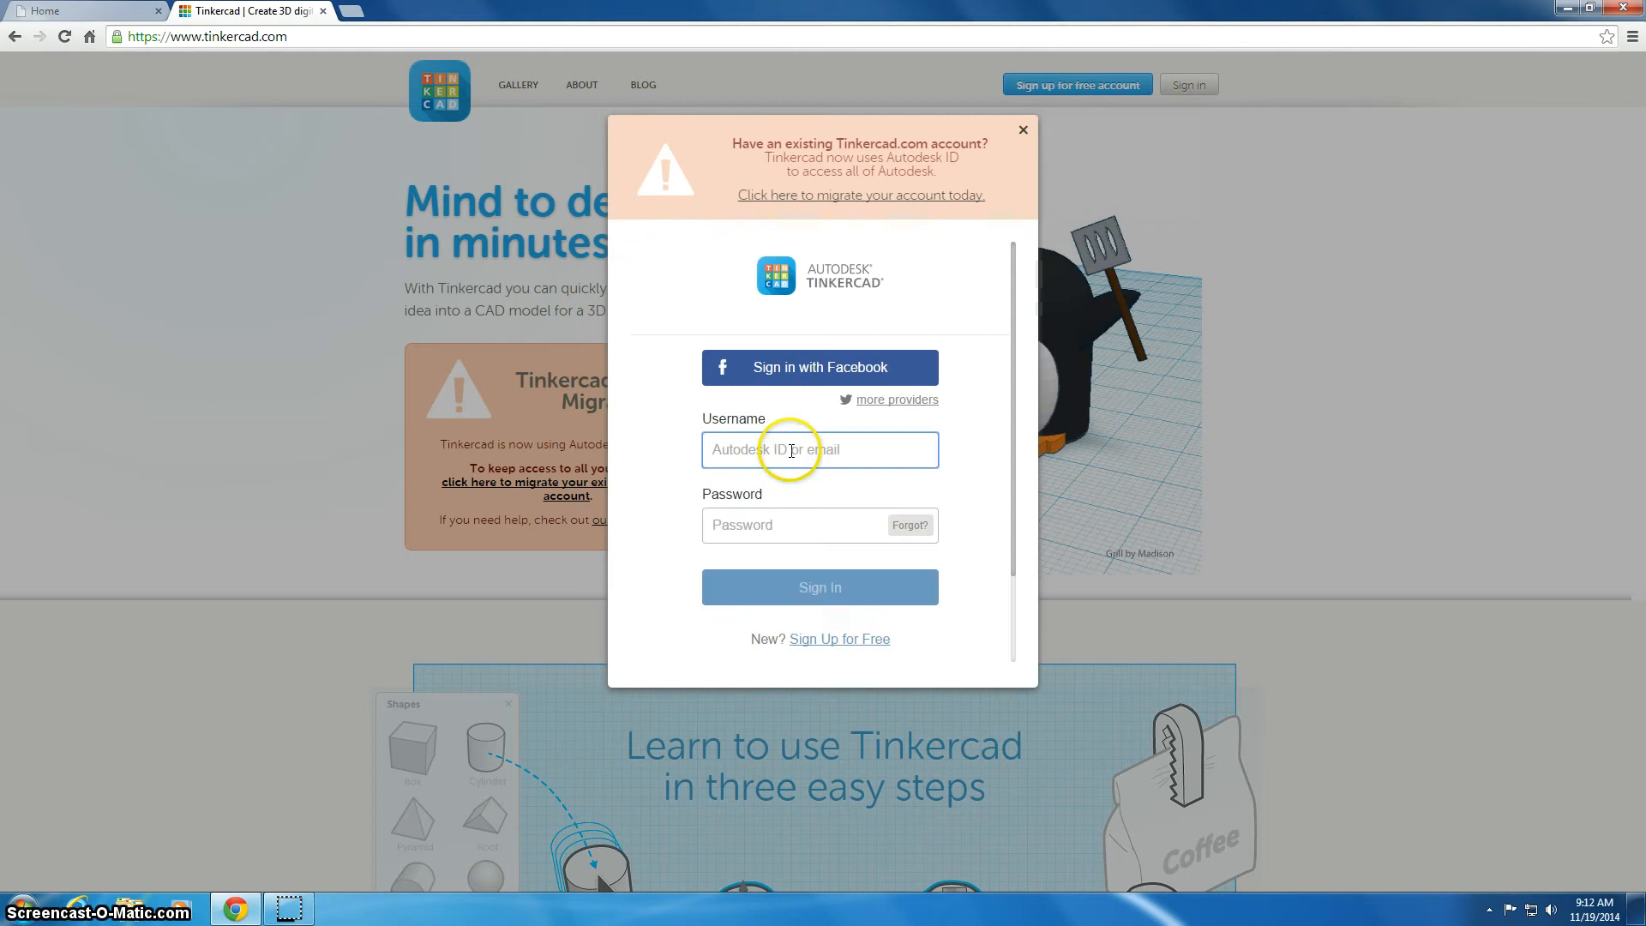
left_click(790, 457)
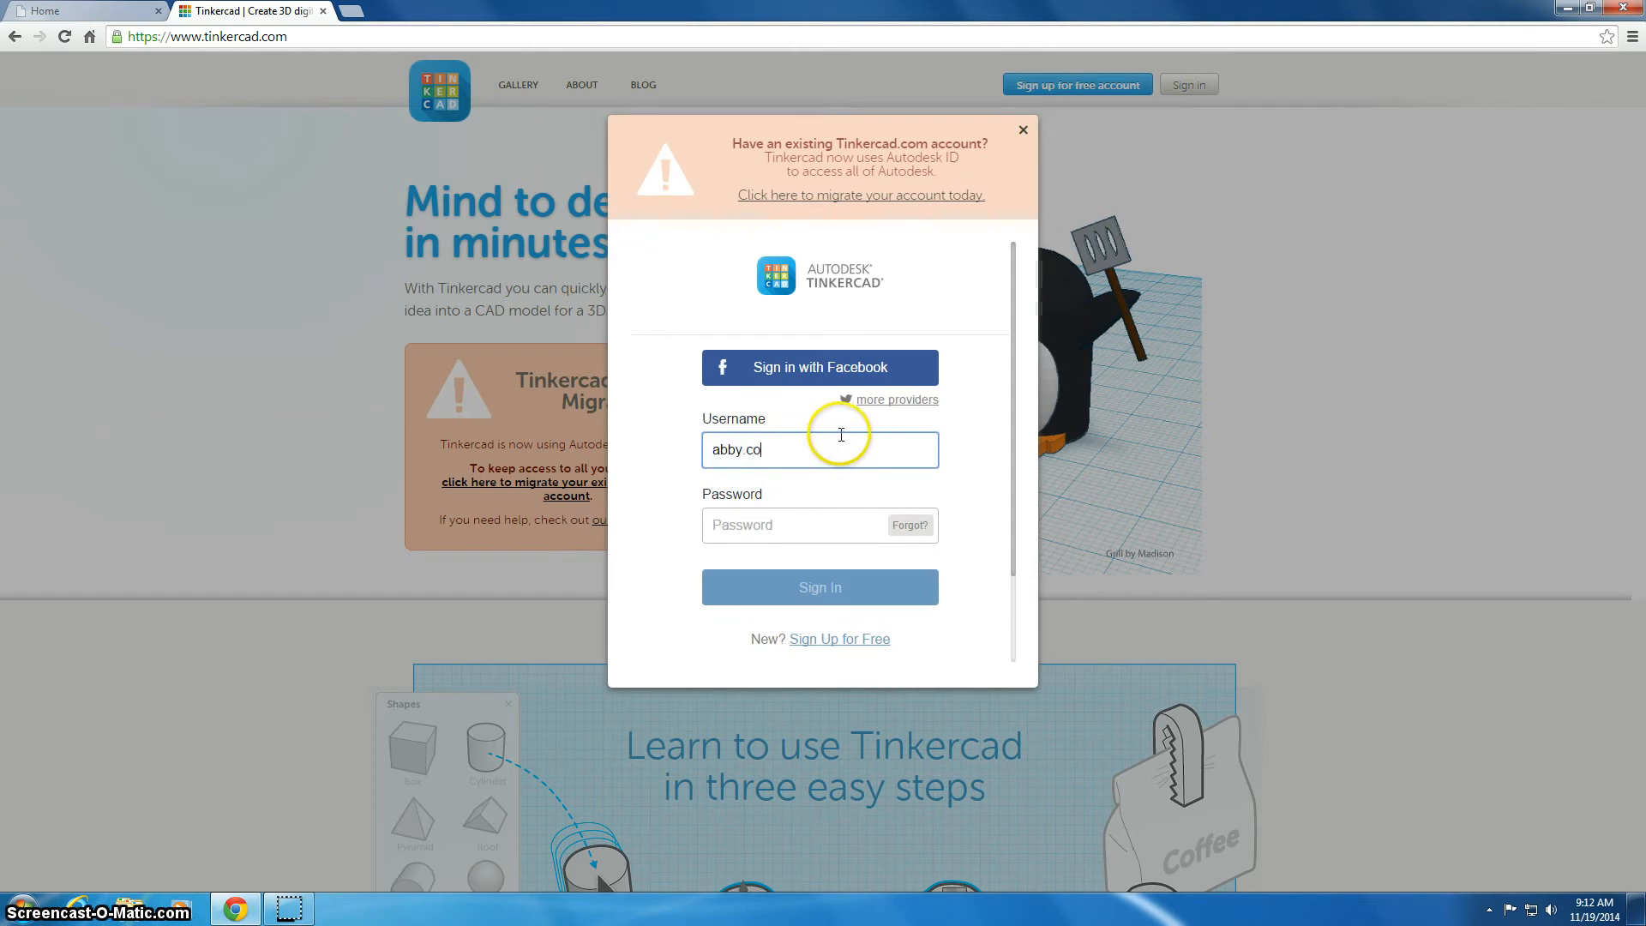
key("Tab")
type("*********p")
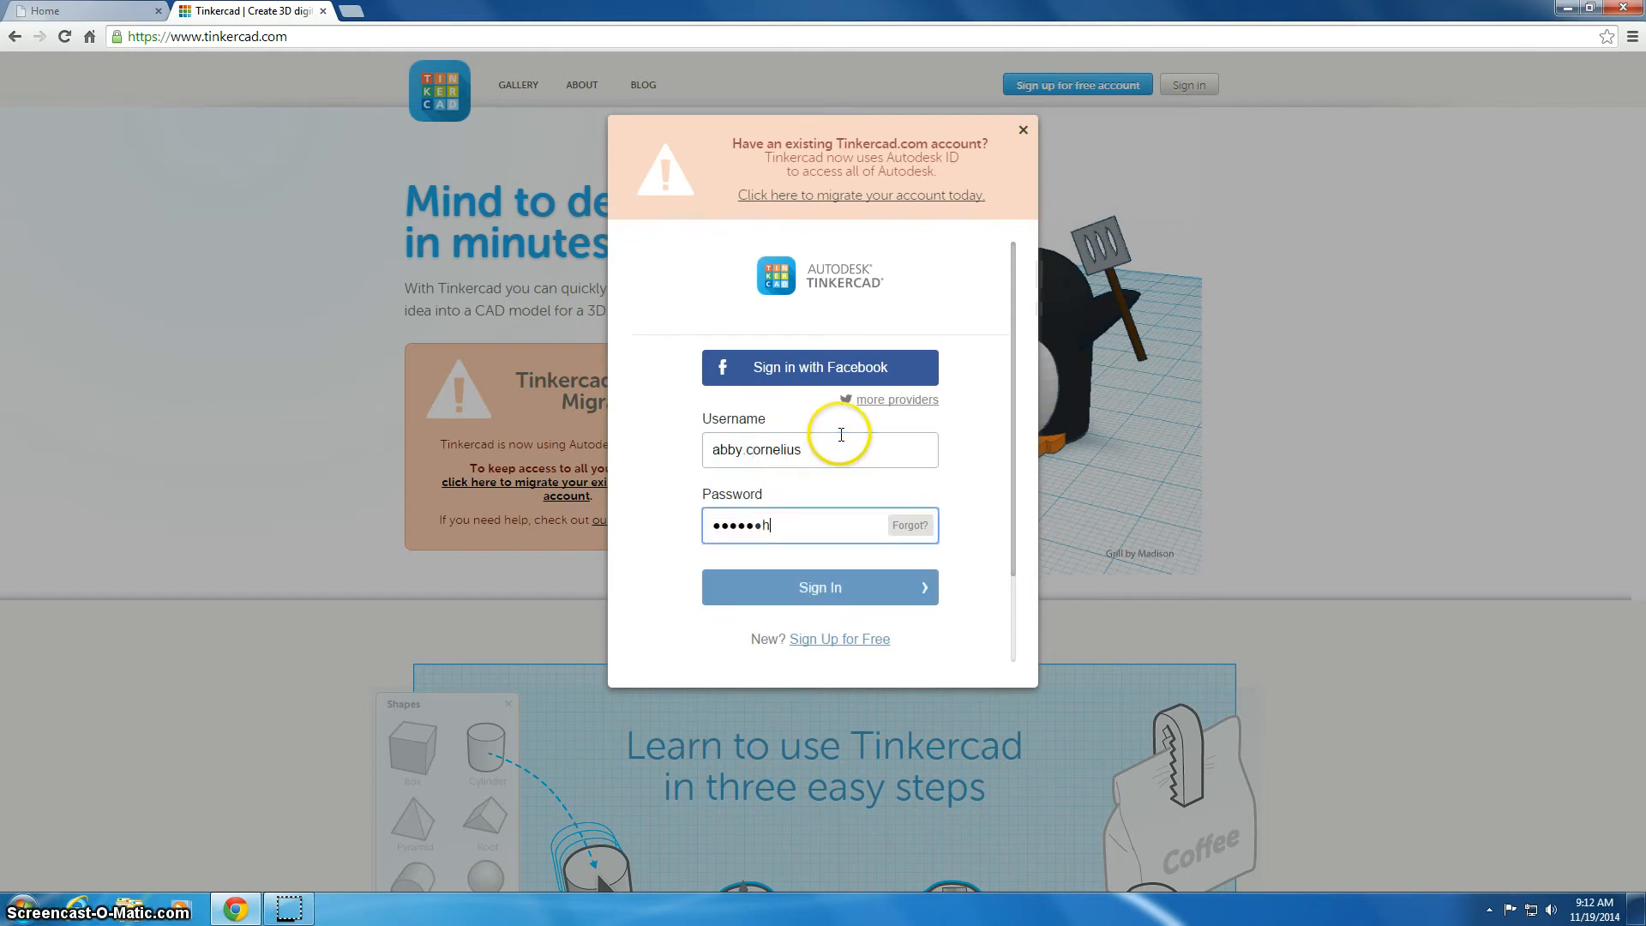
key("Return")
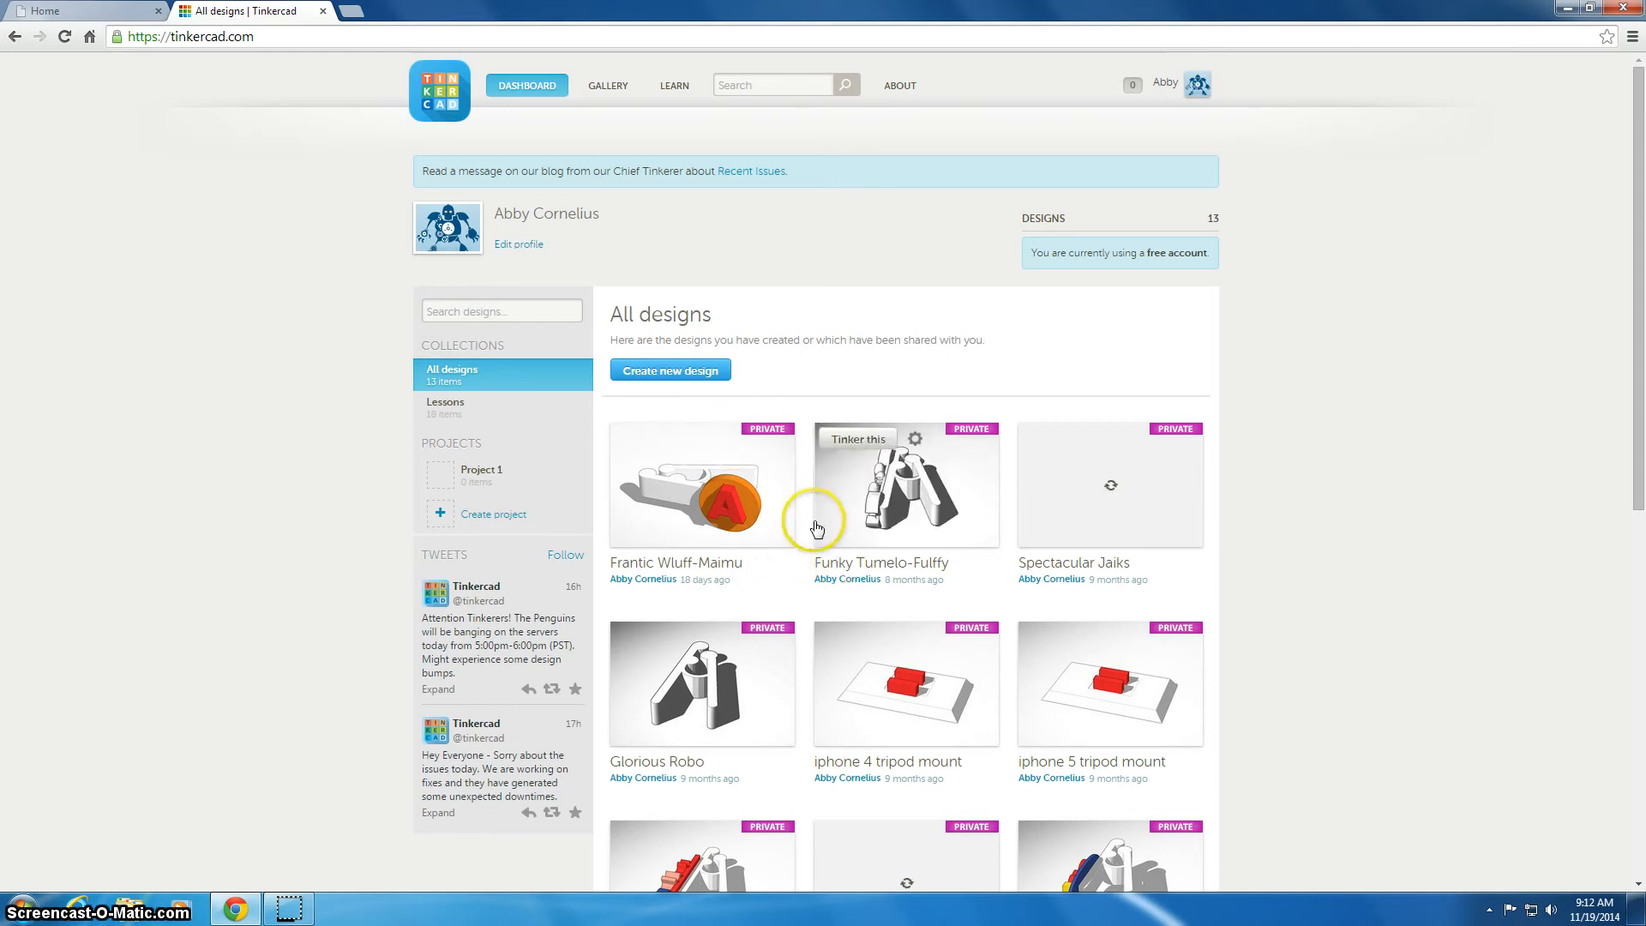
Start a new design and drop a cylinder from the Geometric shapes onto the workplane
left_click(657, 374)
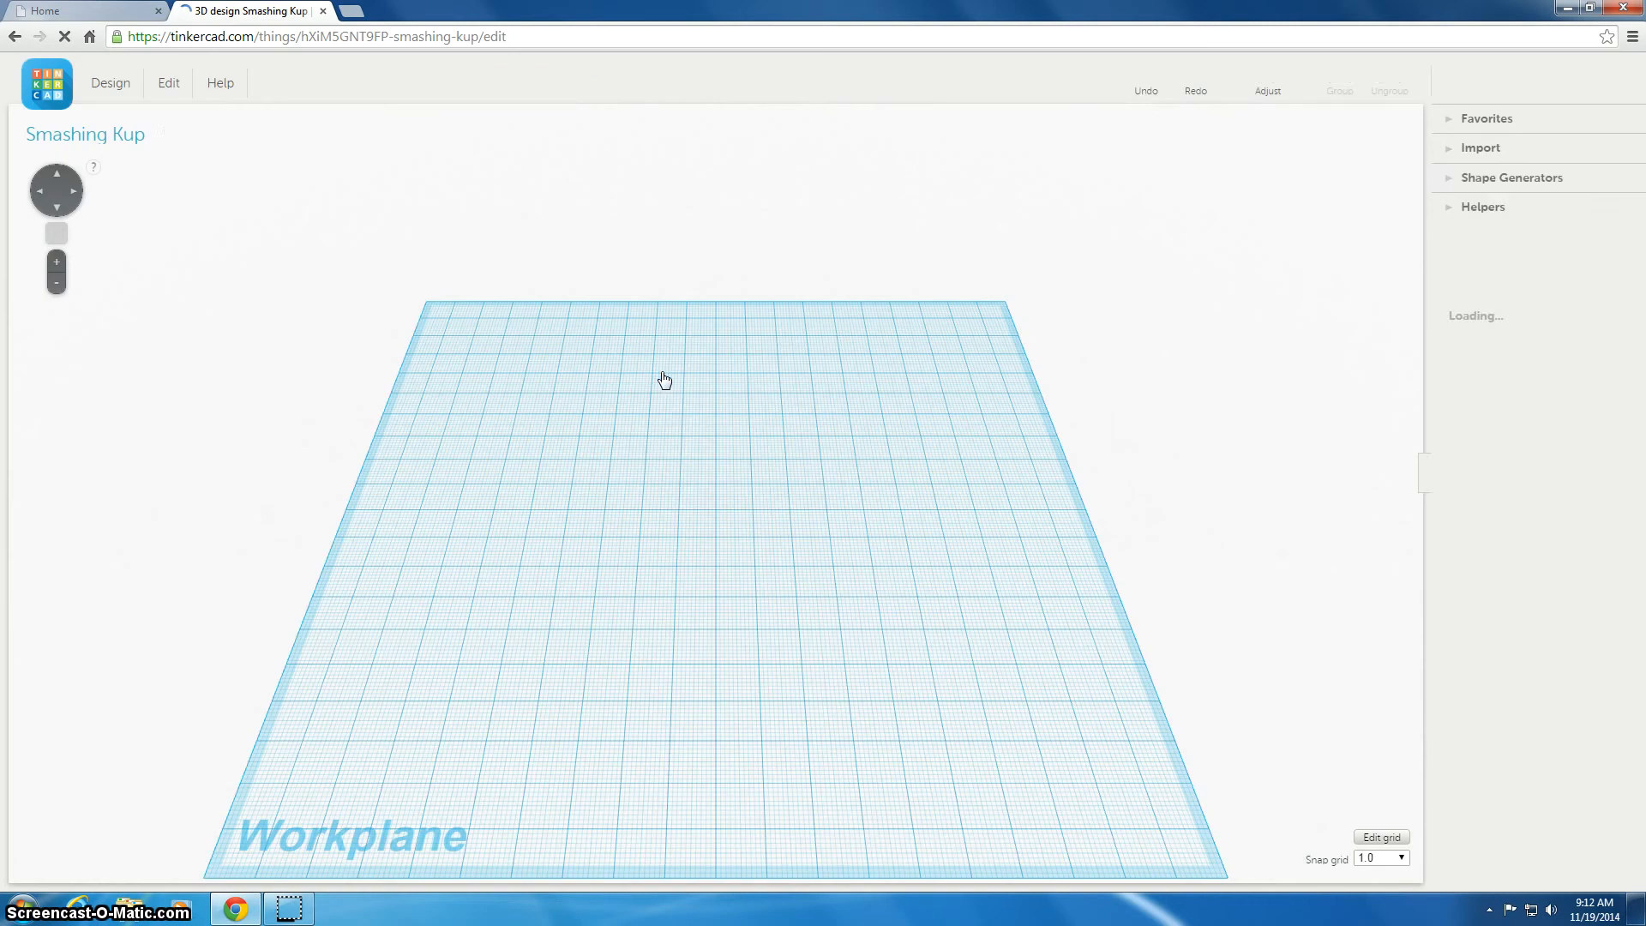
left_click(654, 378)
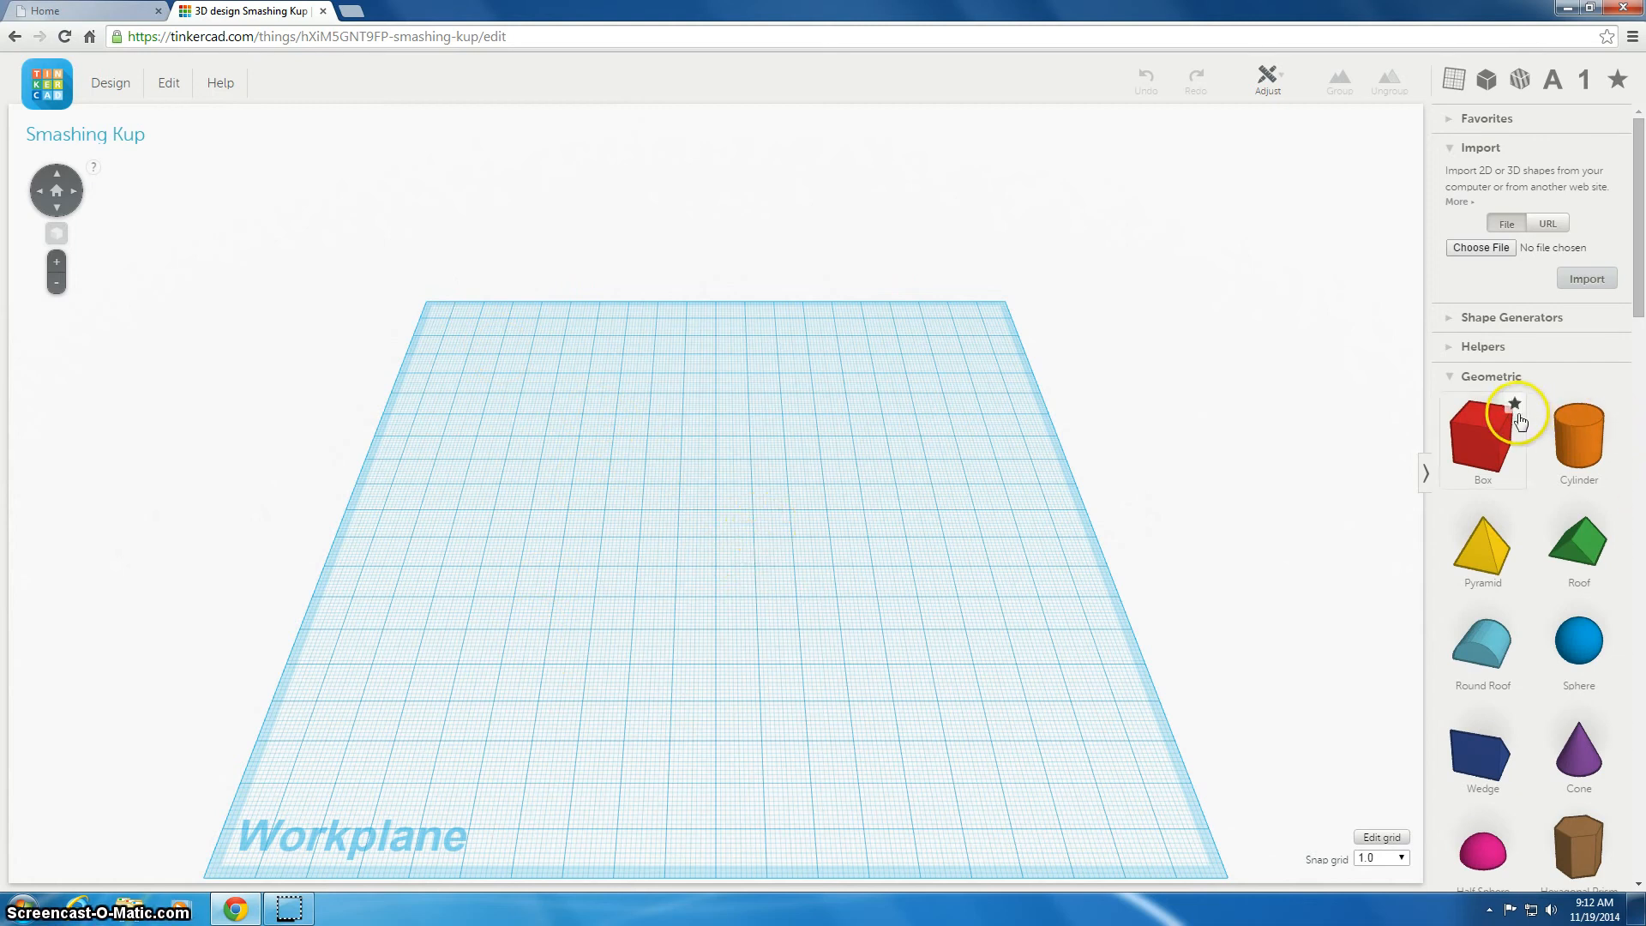
scroll(1603, 600, "down", 2)
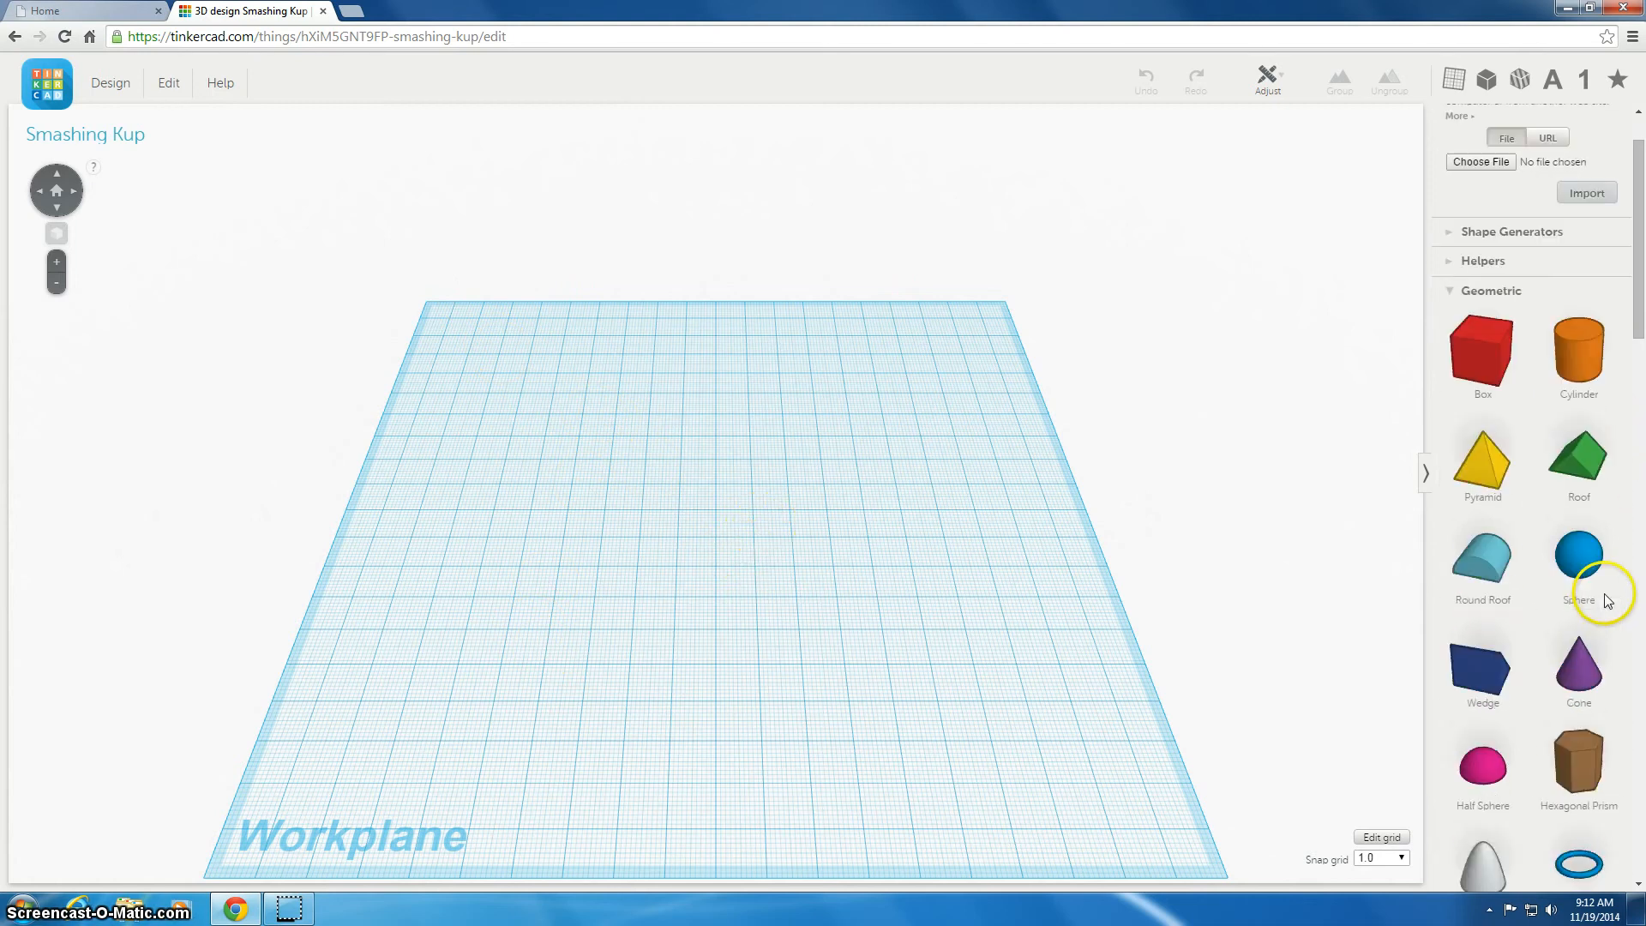
scroll(1603, 600, "down", 2)
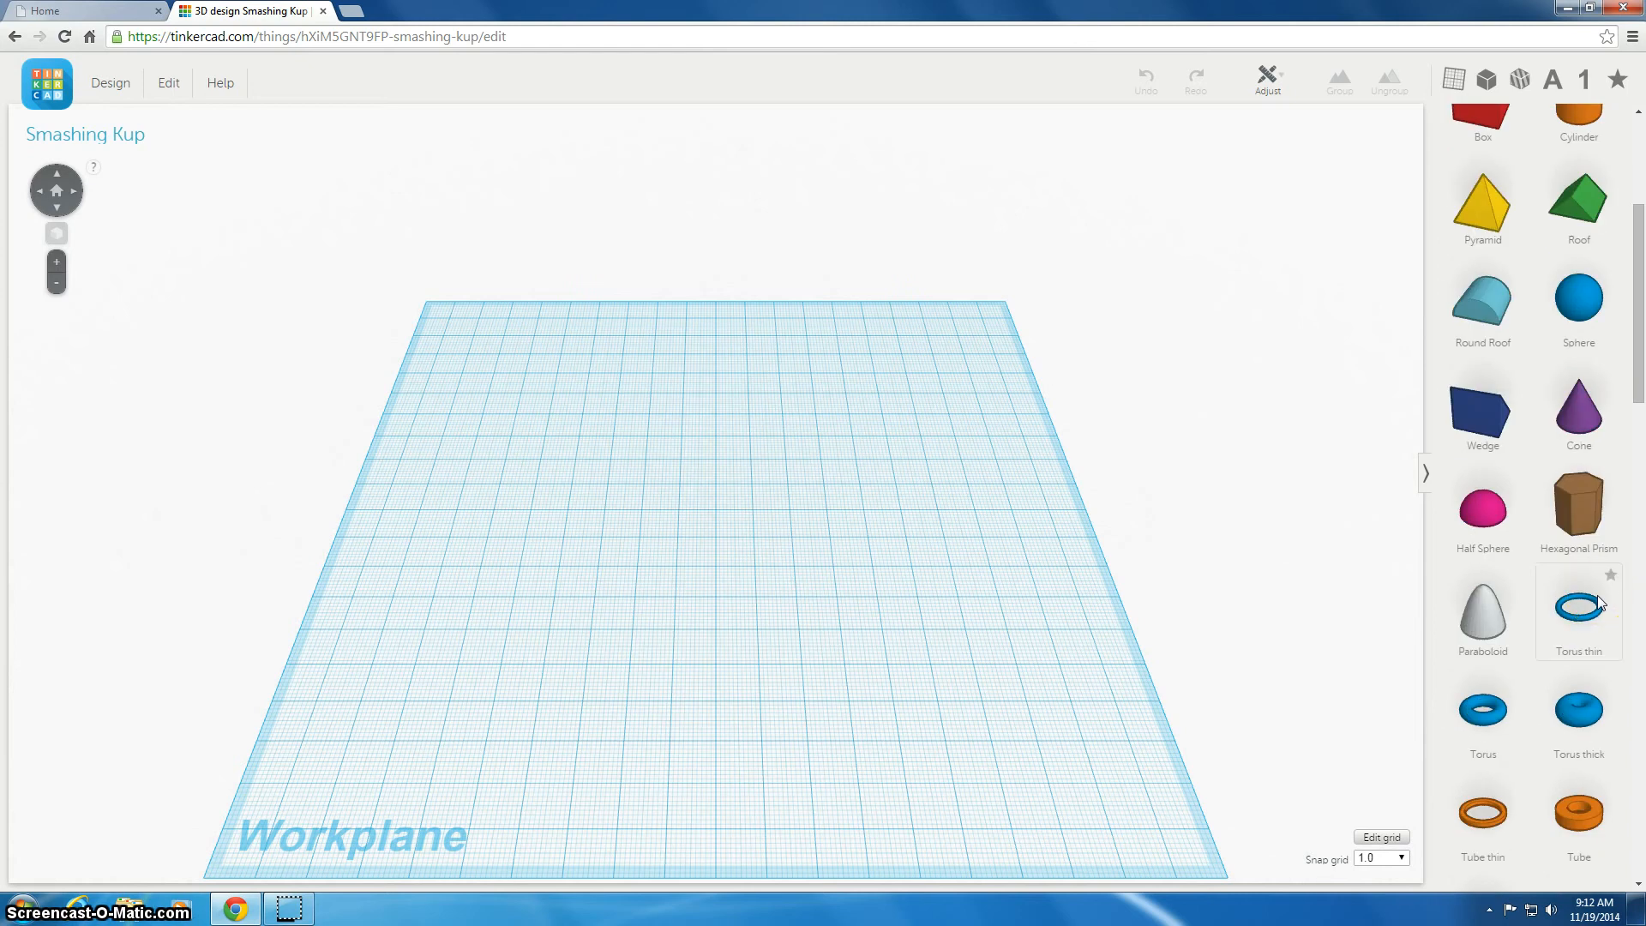
scroll(1599, 602, "down", 2)
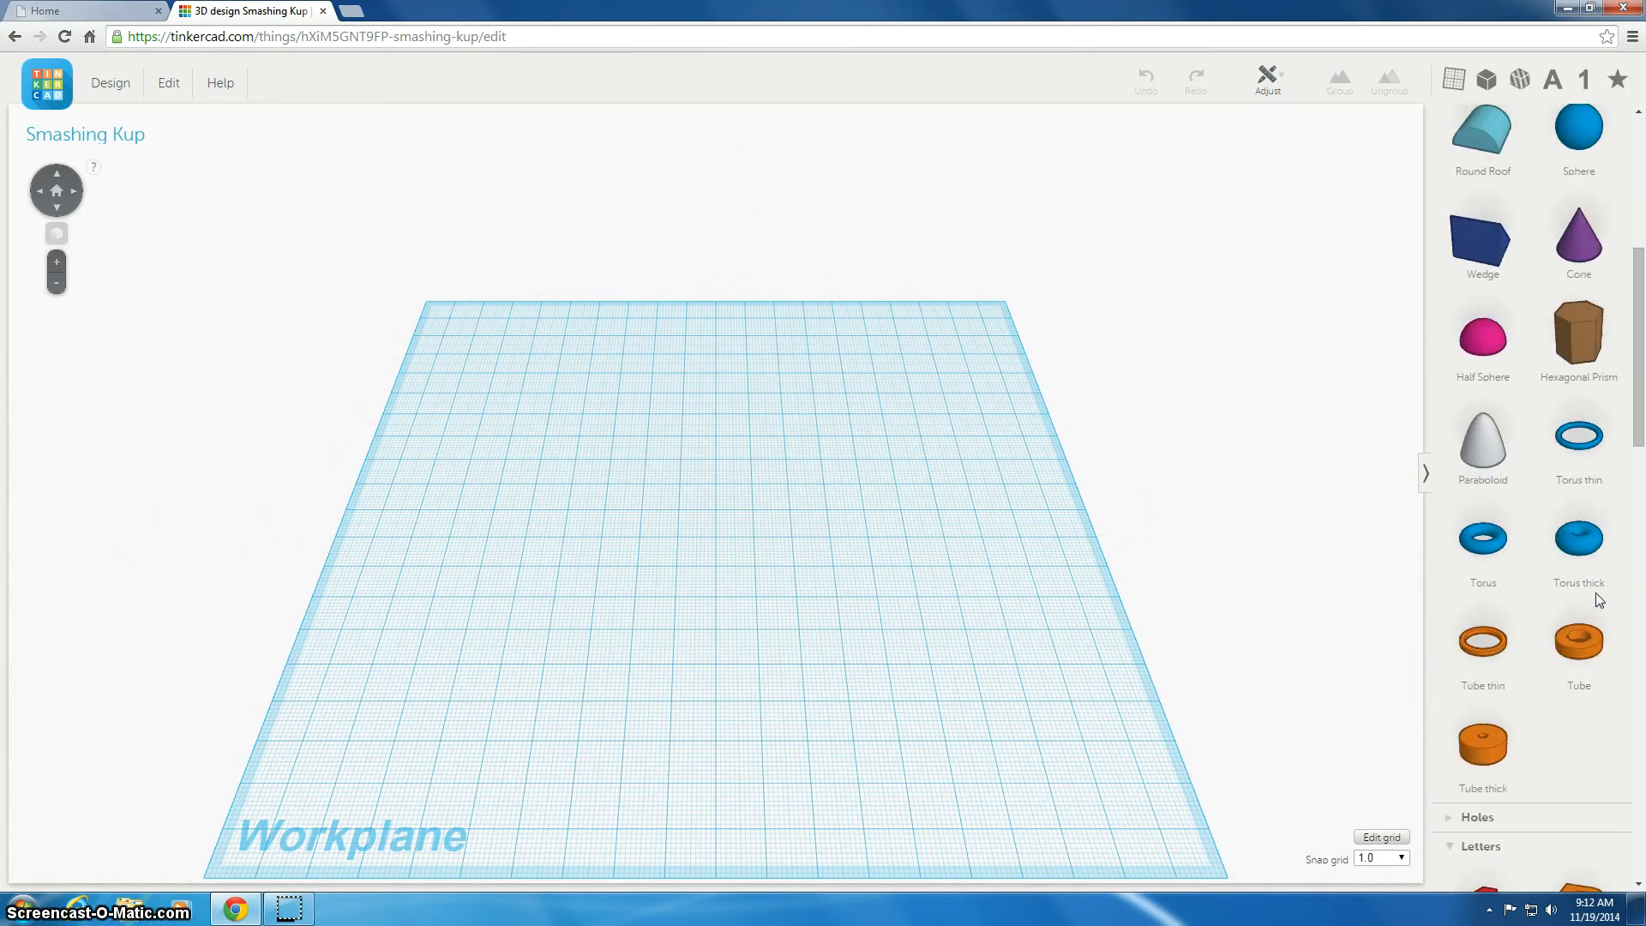
scroll(1597, 593, "up", 4)
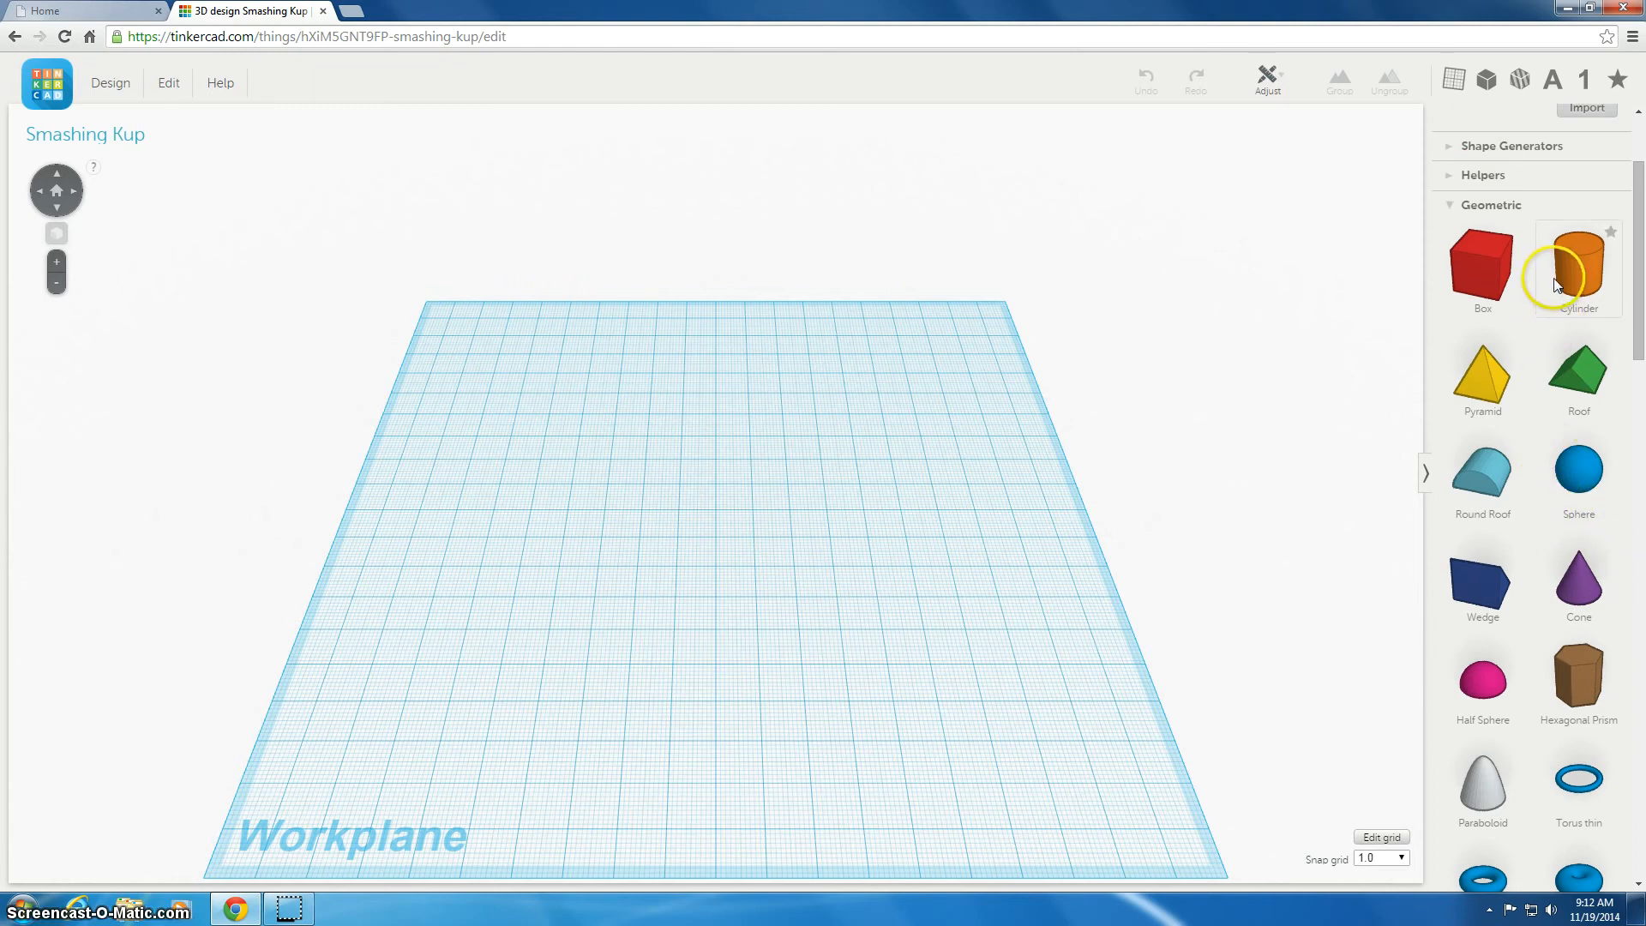
left_click_drag(1583, 265, 679, 586)
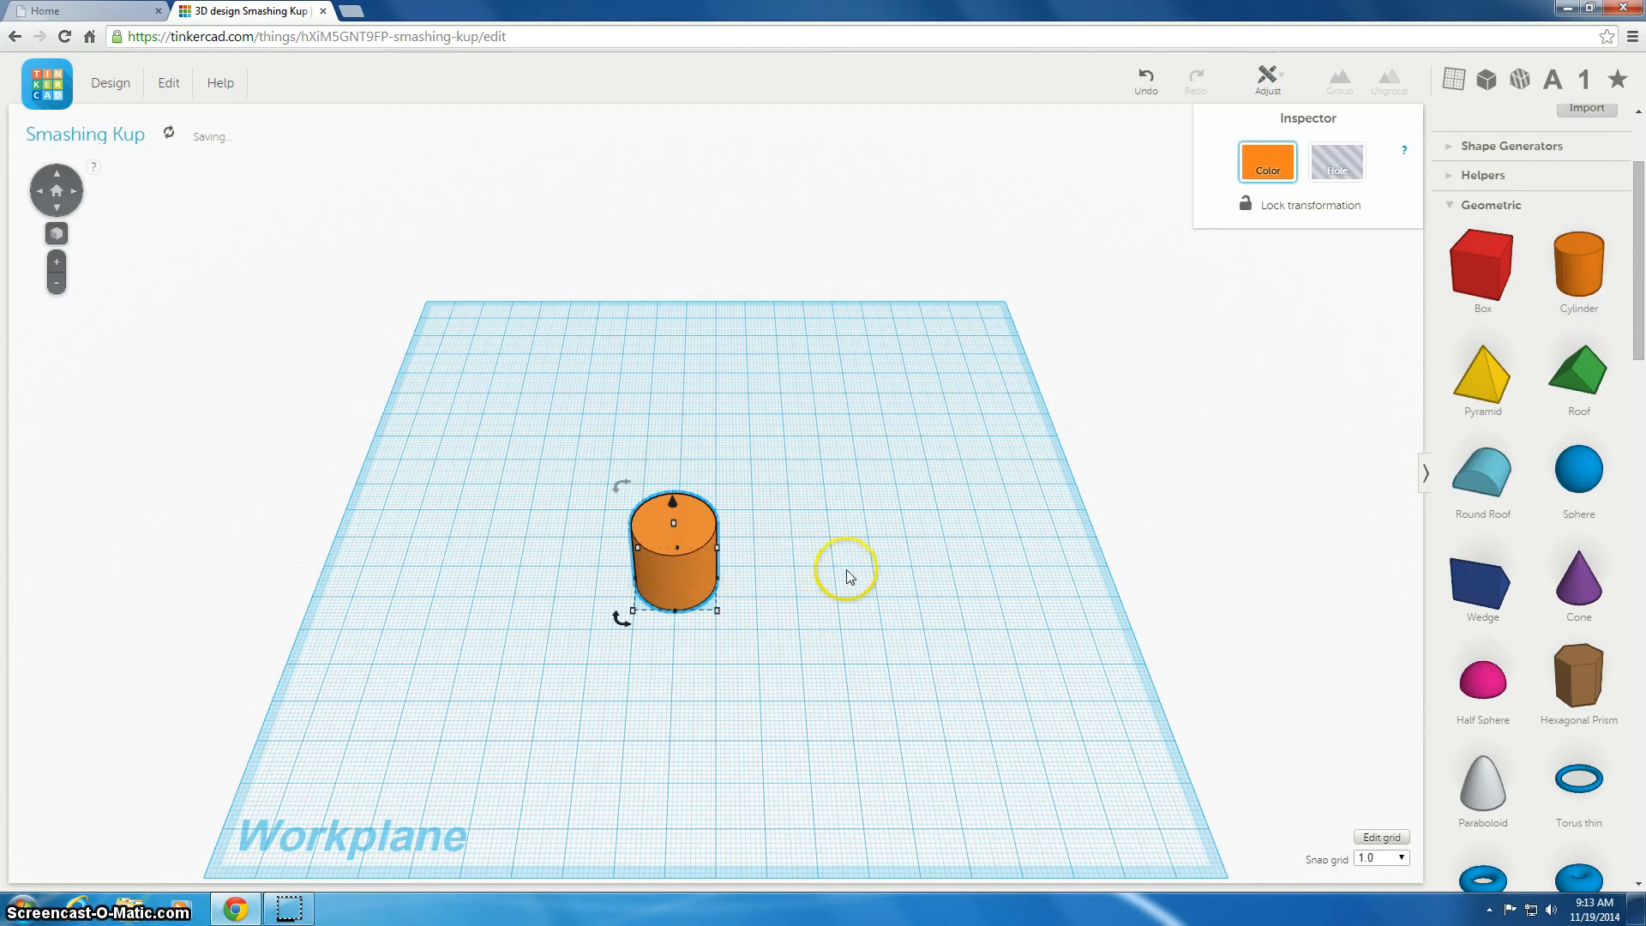
Rotate the cylinder so it tilts about 45 degrees sideways
right_click_drag(867, 586, 907, 507)
left_click(717, 515)
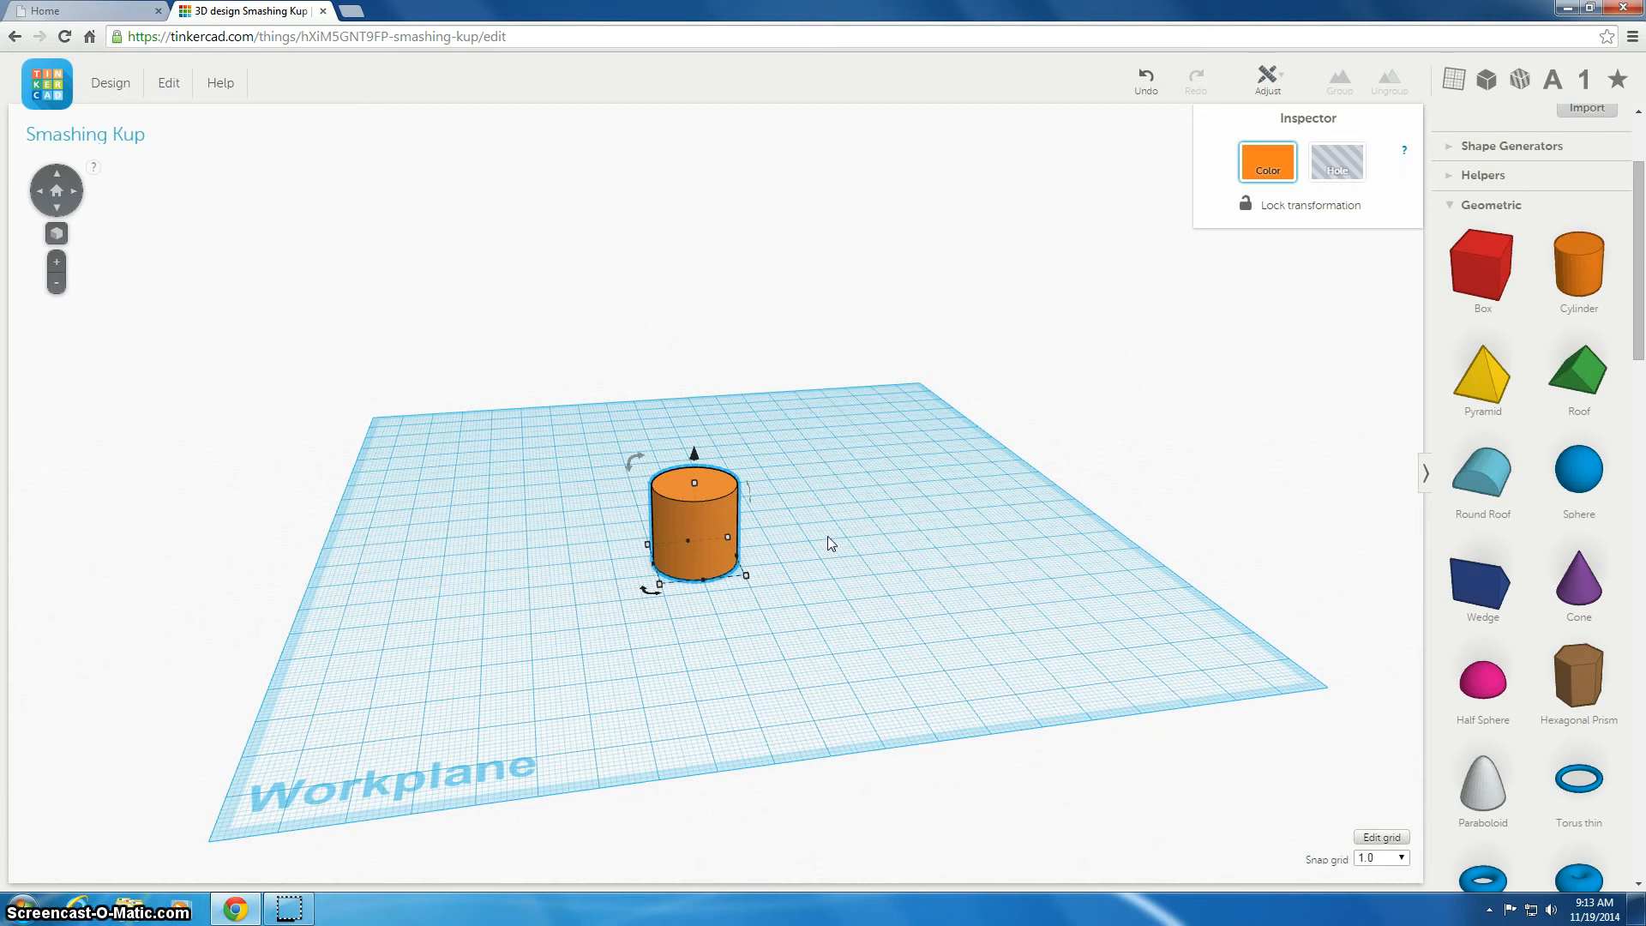
right_click_drag(827, 543, 838, 504)
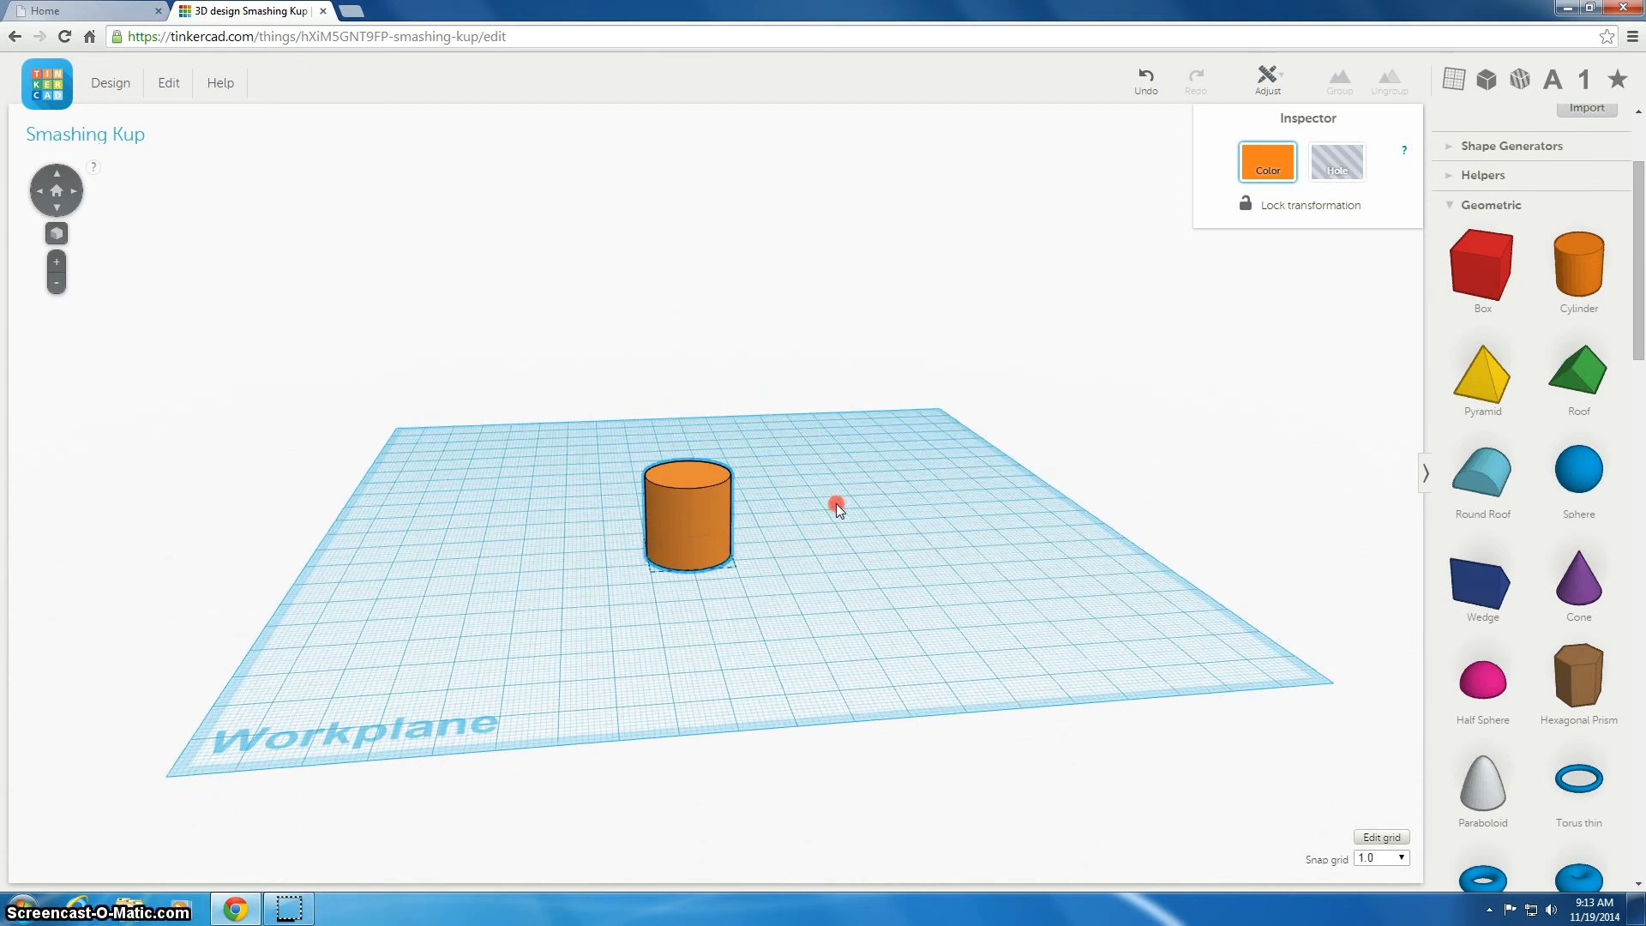
left_click_drag(632, 445, 682, 450)
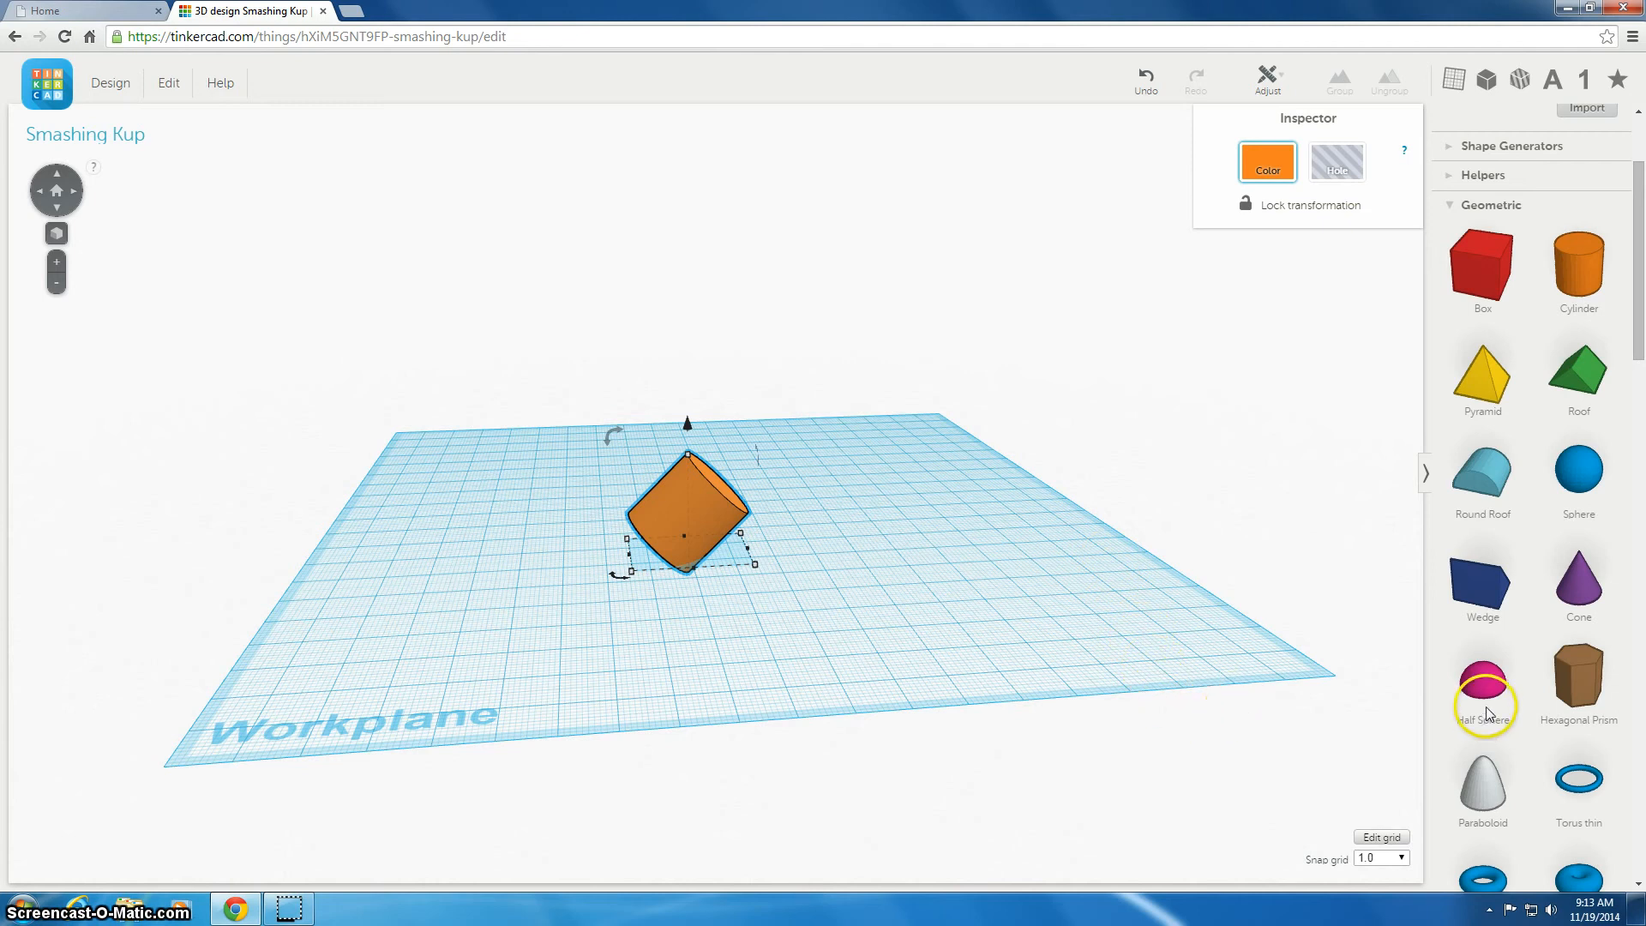
Add a half sphere and position it against the base of the tilted cylinder
left_click_drag(1483, 681, 549, 575)
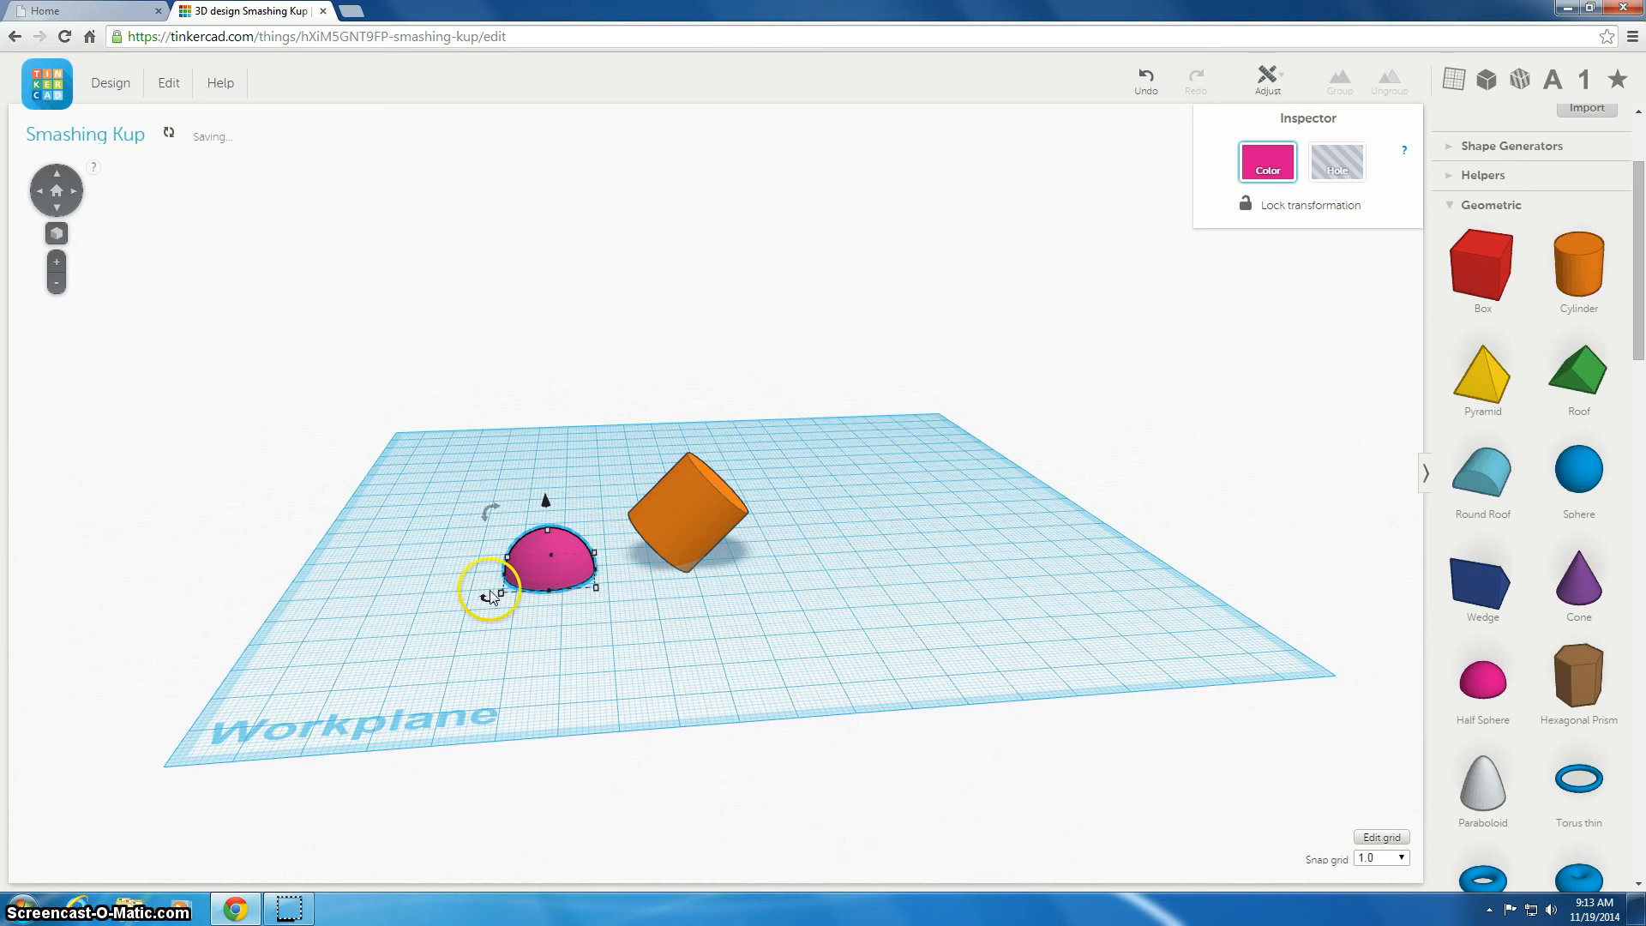
left_click_drag(487, 513, 640, 530)
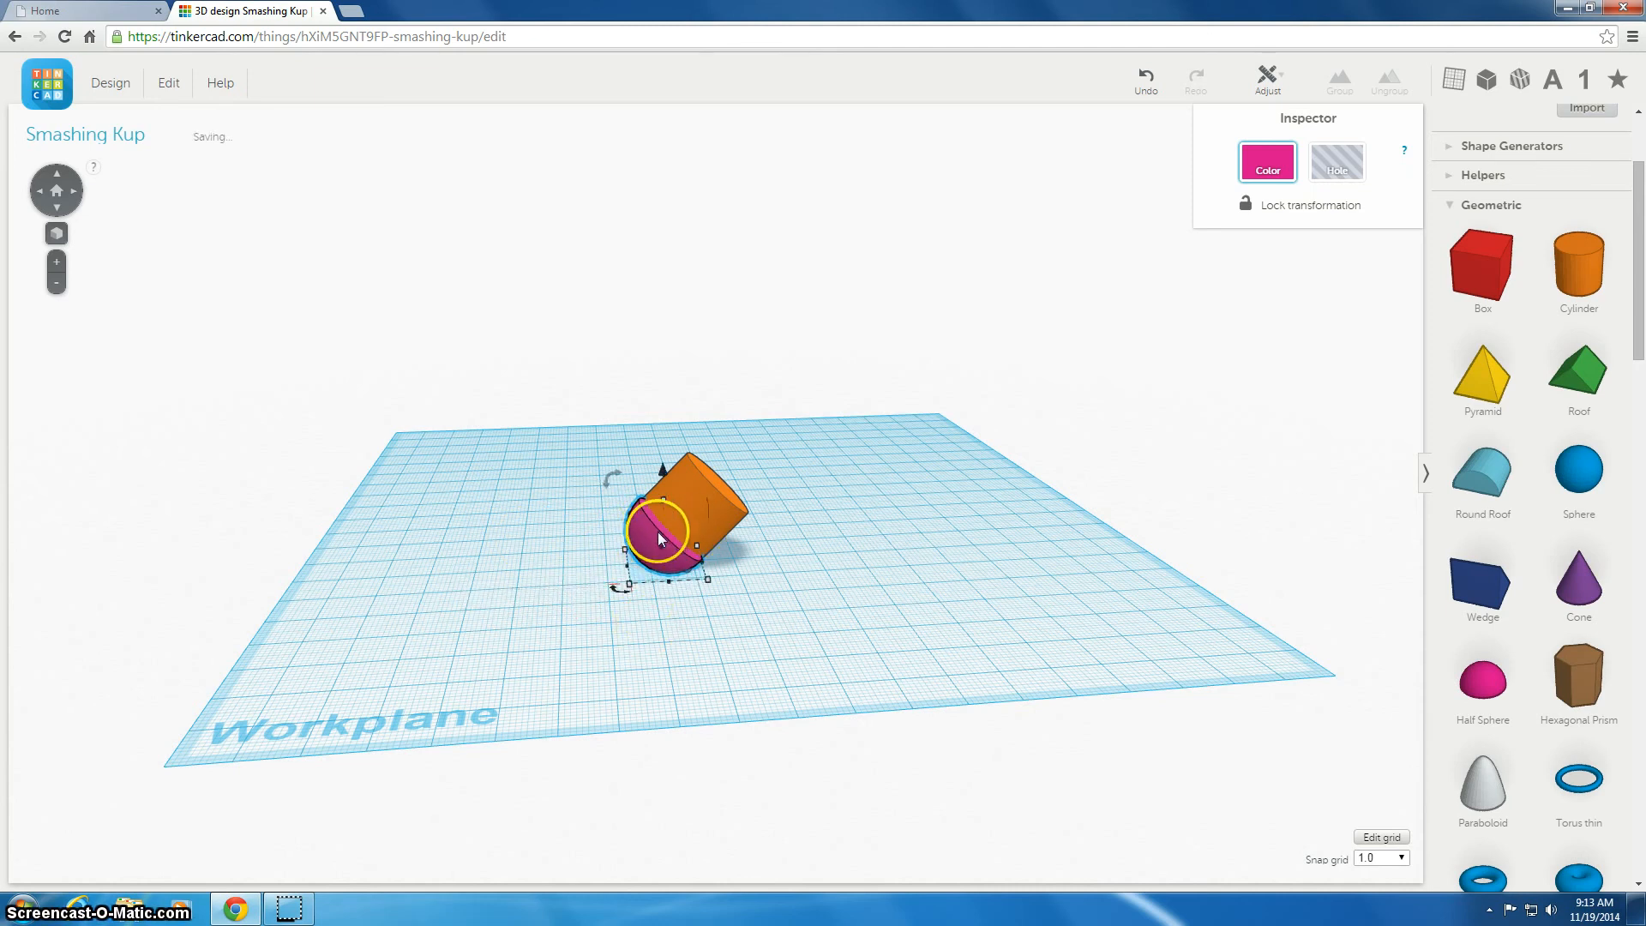
mouse_move(610, 620)
right_mouse_down()
mouse_move(838, 635)
mouse_move(890, 659)
mouse_move(888, 674)
right_mouse_up()
left_click(848, 535)
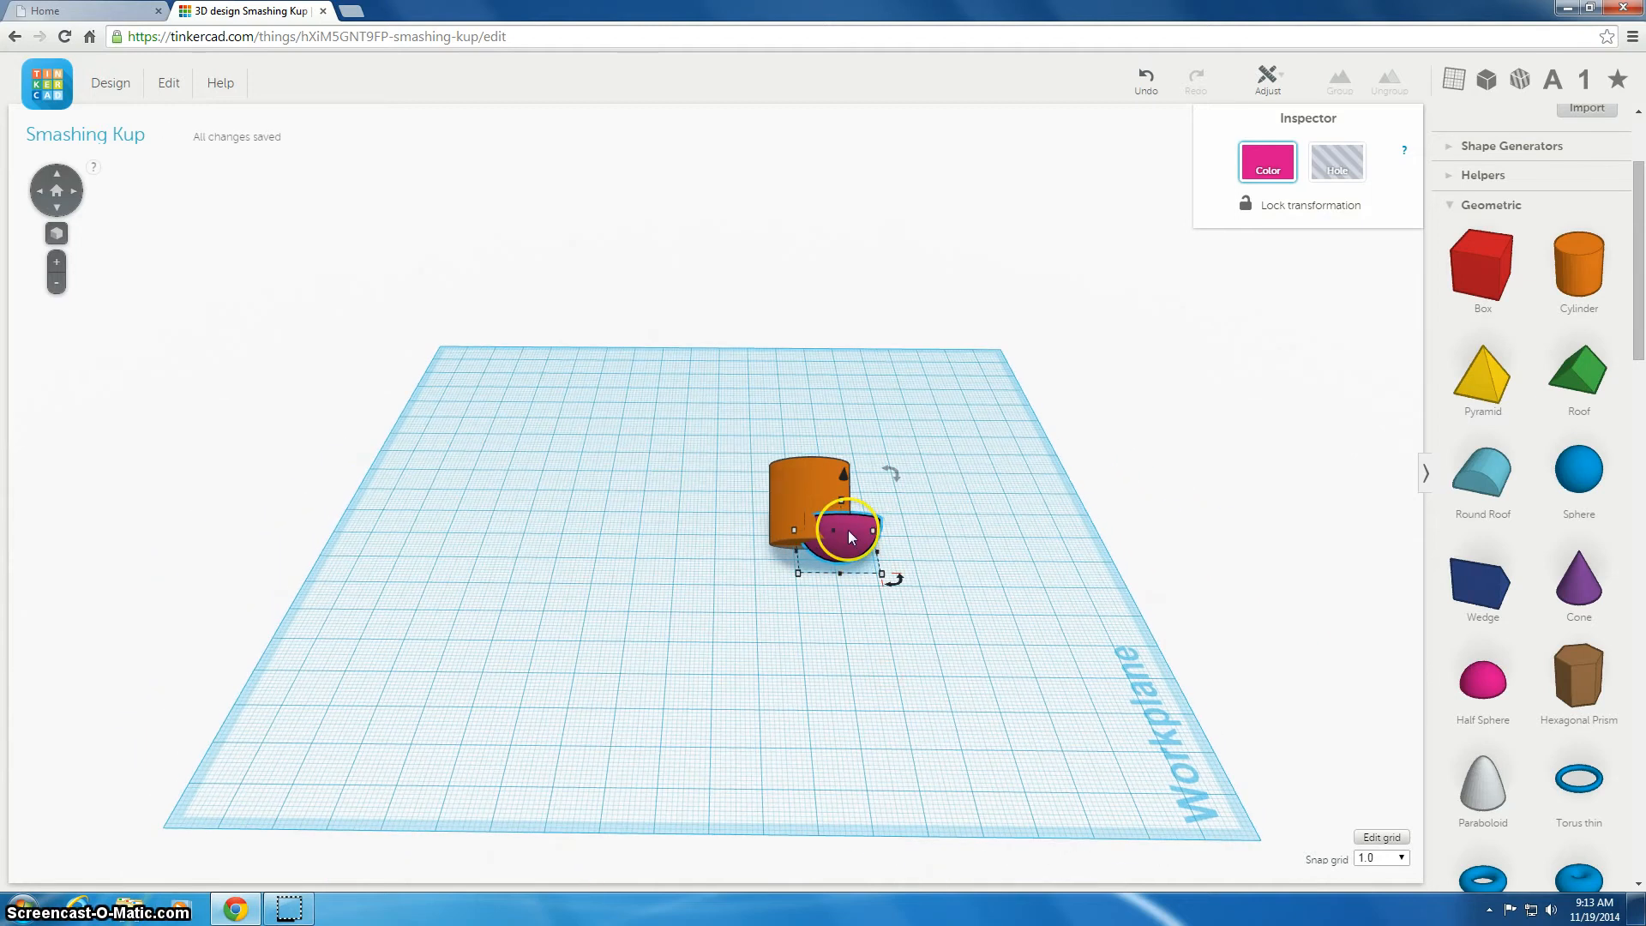
mouse_move(851, 537)
left_mouse_down()
mouse_move(852, 555)
mouse_move(805, 547)
mouse_move(821, 550)
left_mouse_up()
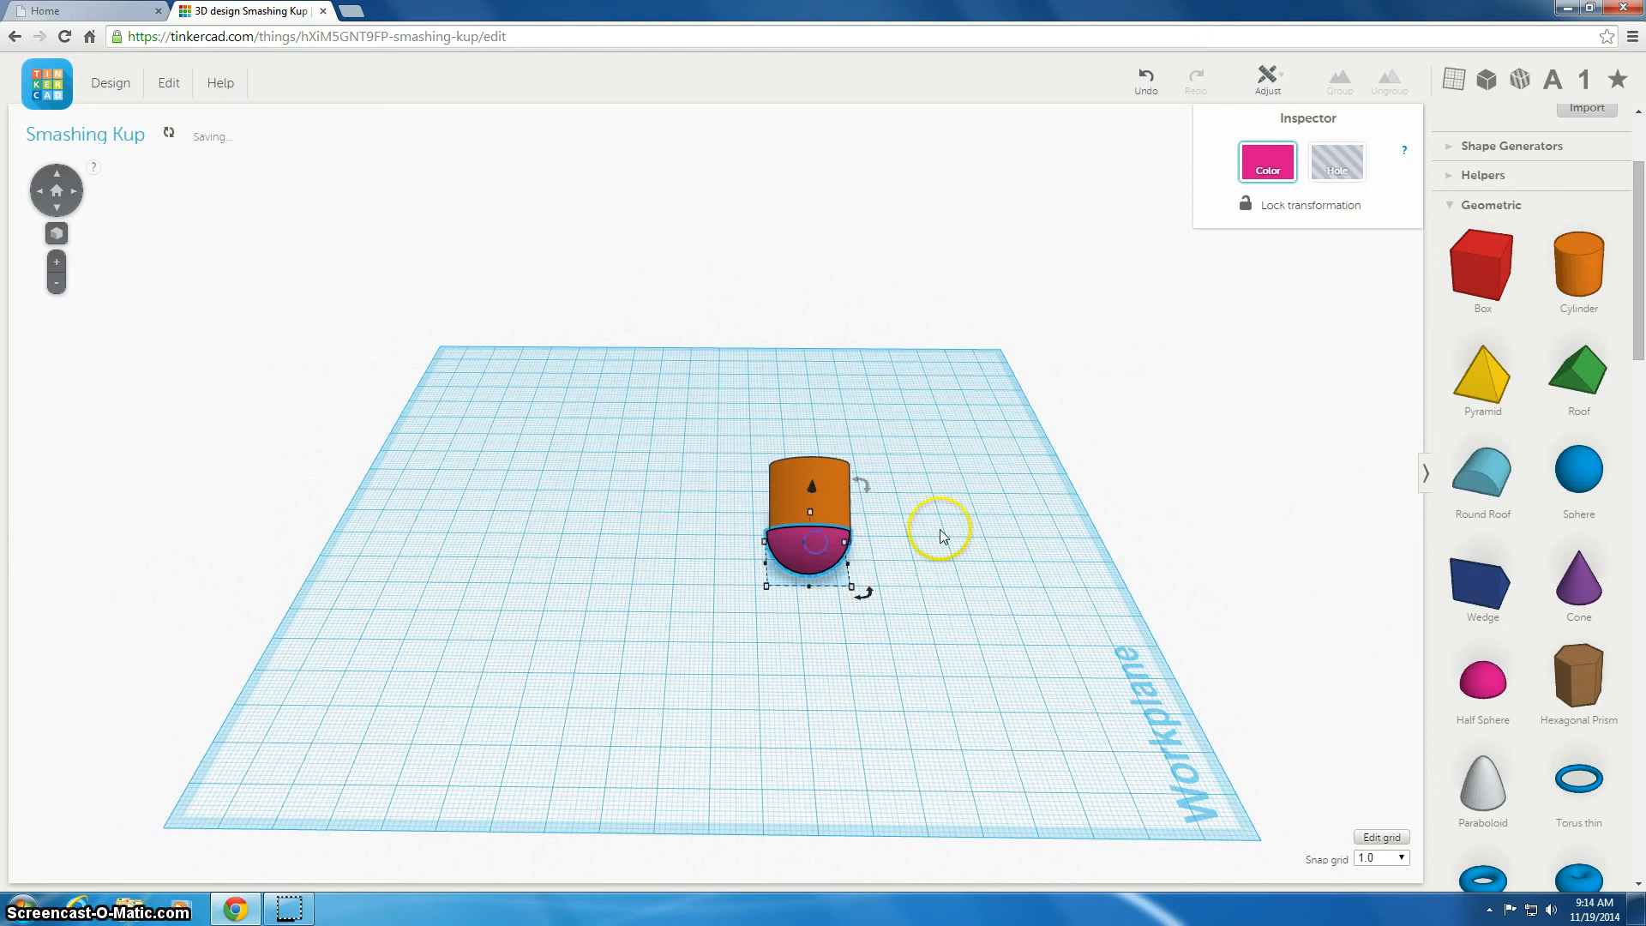
right_click_drag(938, 532, 658, 470)
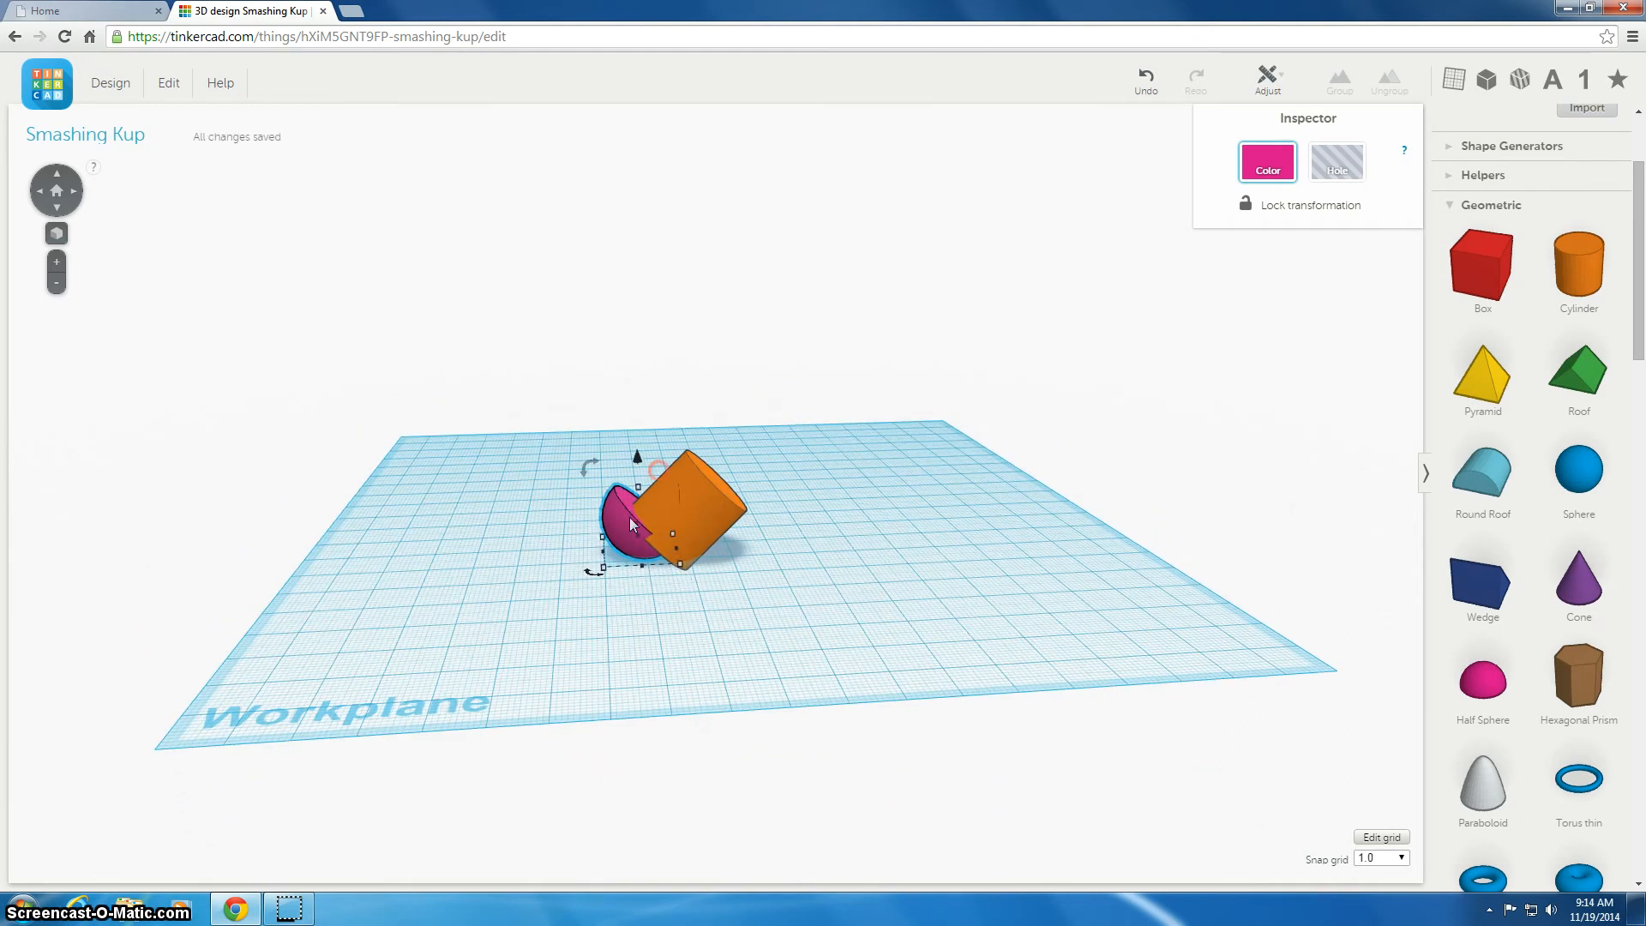
left_click_drag(634, 529, 646, 536)
Adjust the positions and heights of the half sphere and cylinder so they overlap neatly
right_click_drag(815, 532, 549, 631)
left_click(574, 426)
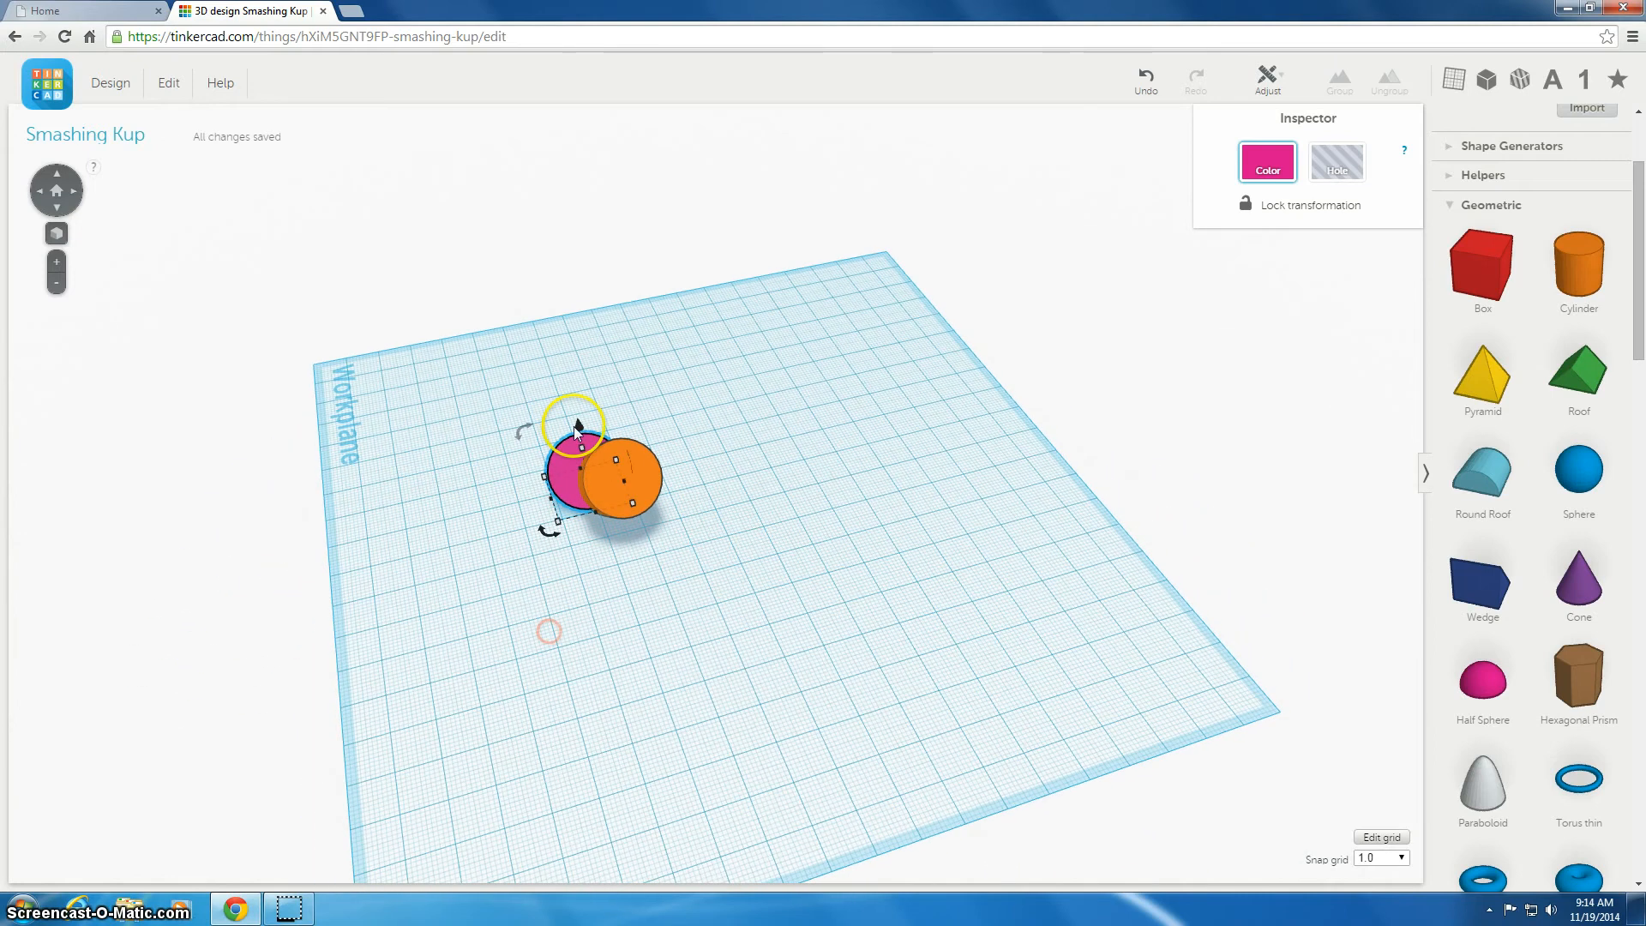
mouse_move(573, 461)
left_mouse_down()
mouse_move(607, 456)
mouse_move(601, 471)
left_mouse_up()
right_click_drag(571, 581, 850, 452)
mouse_move(683, 517)
left_mouse_down()
mouse_move(716, 497)
mouse_move(704, 516)
left_mouse_up()
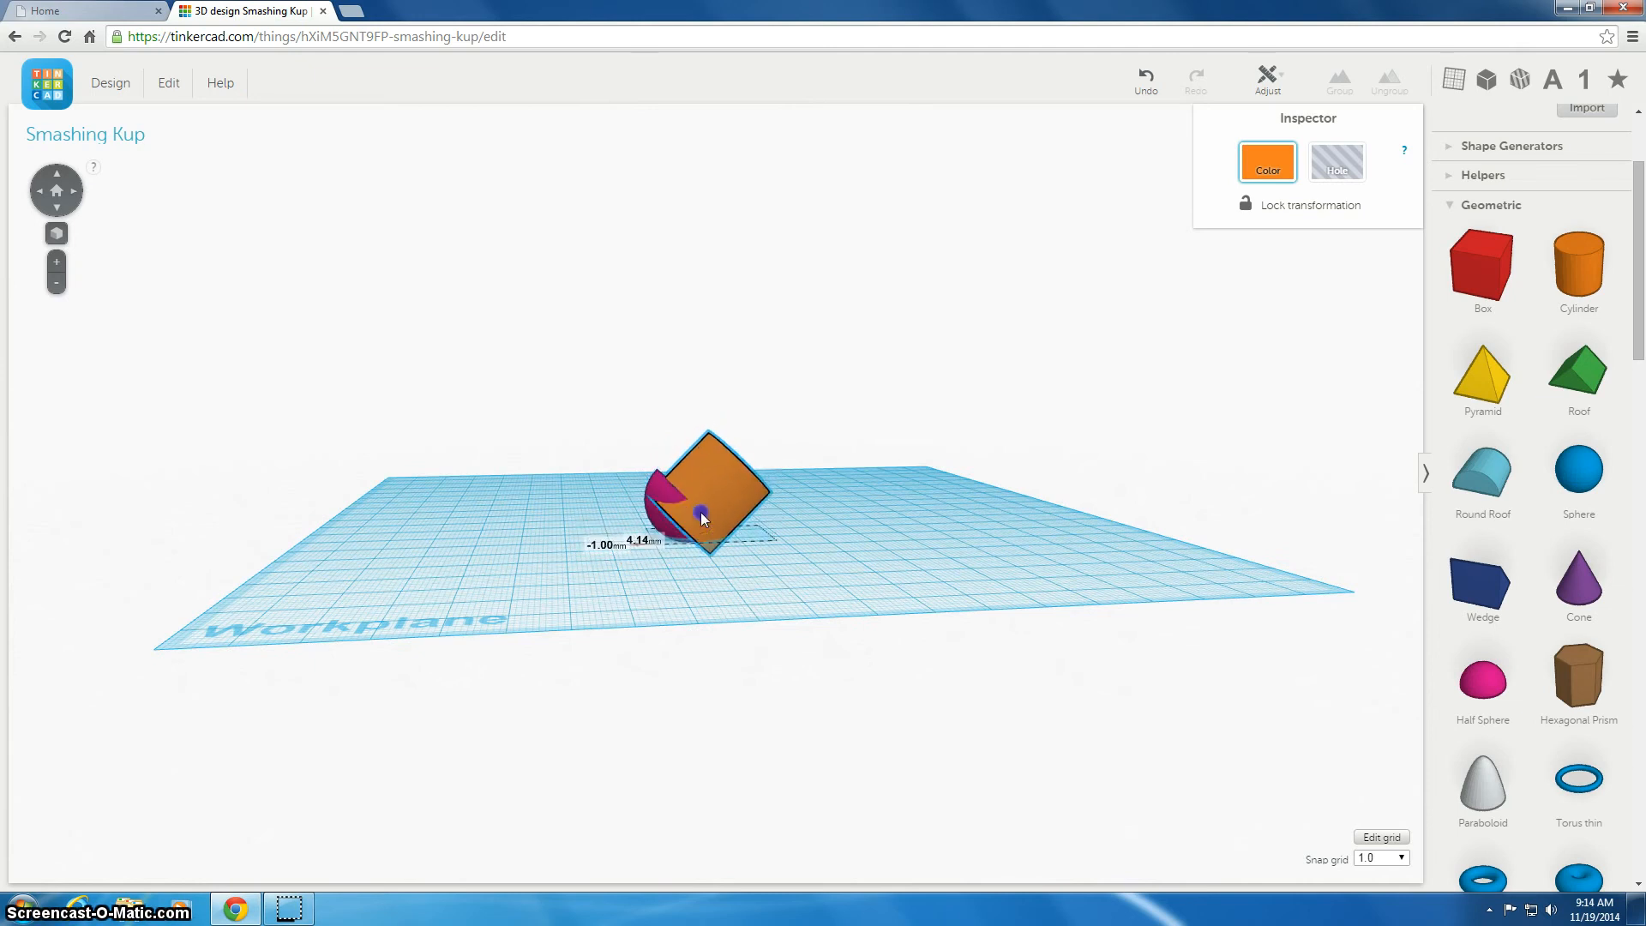
right_click_drag(929, 477, 803, 516)
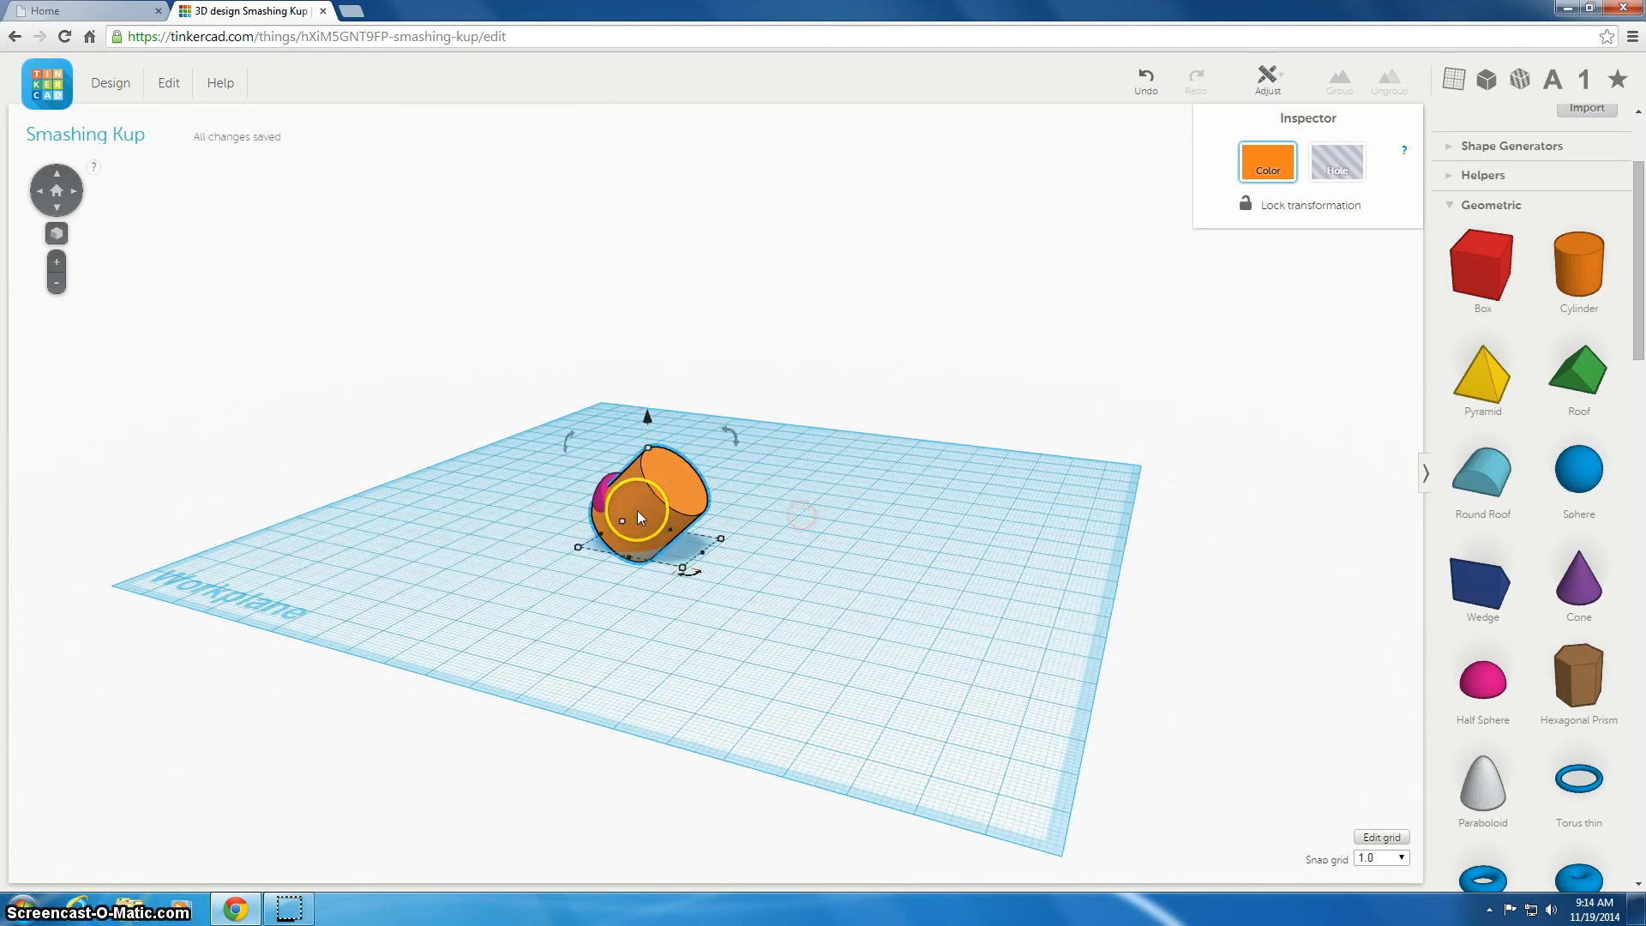
left_click_drag(637, 507, 637, 504)
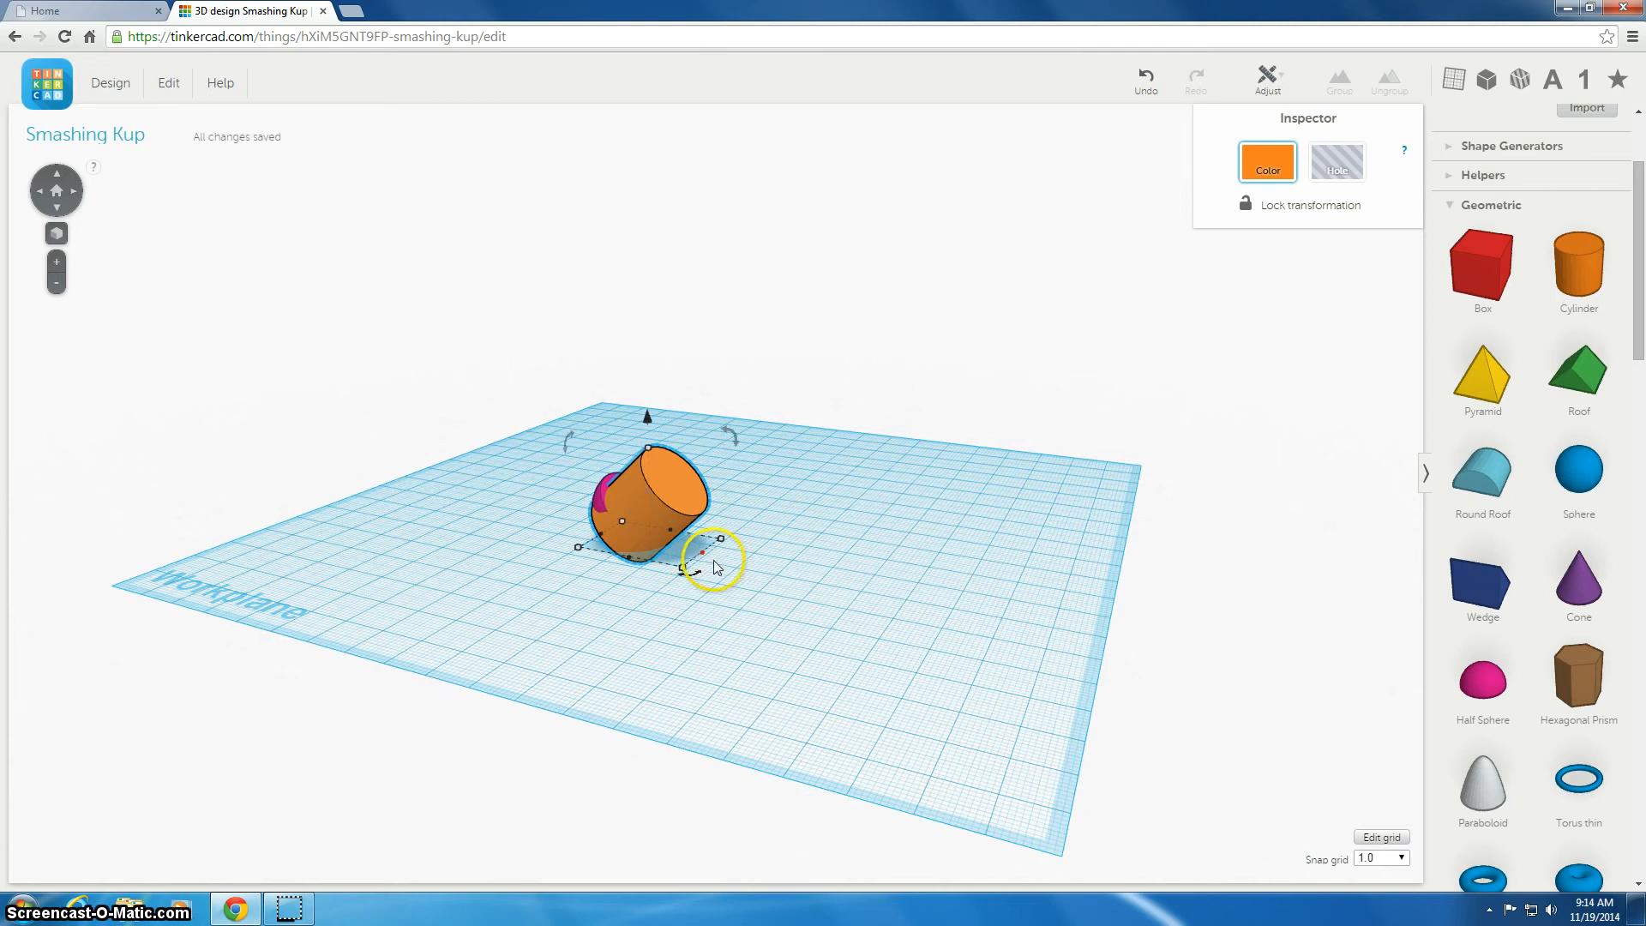
left_click_drag(647, 415, 640, 404)
right_click_drag(640, 618, 1028, 670)
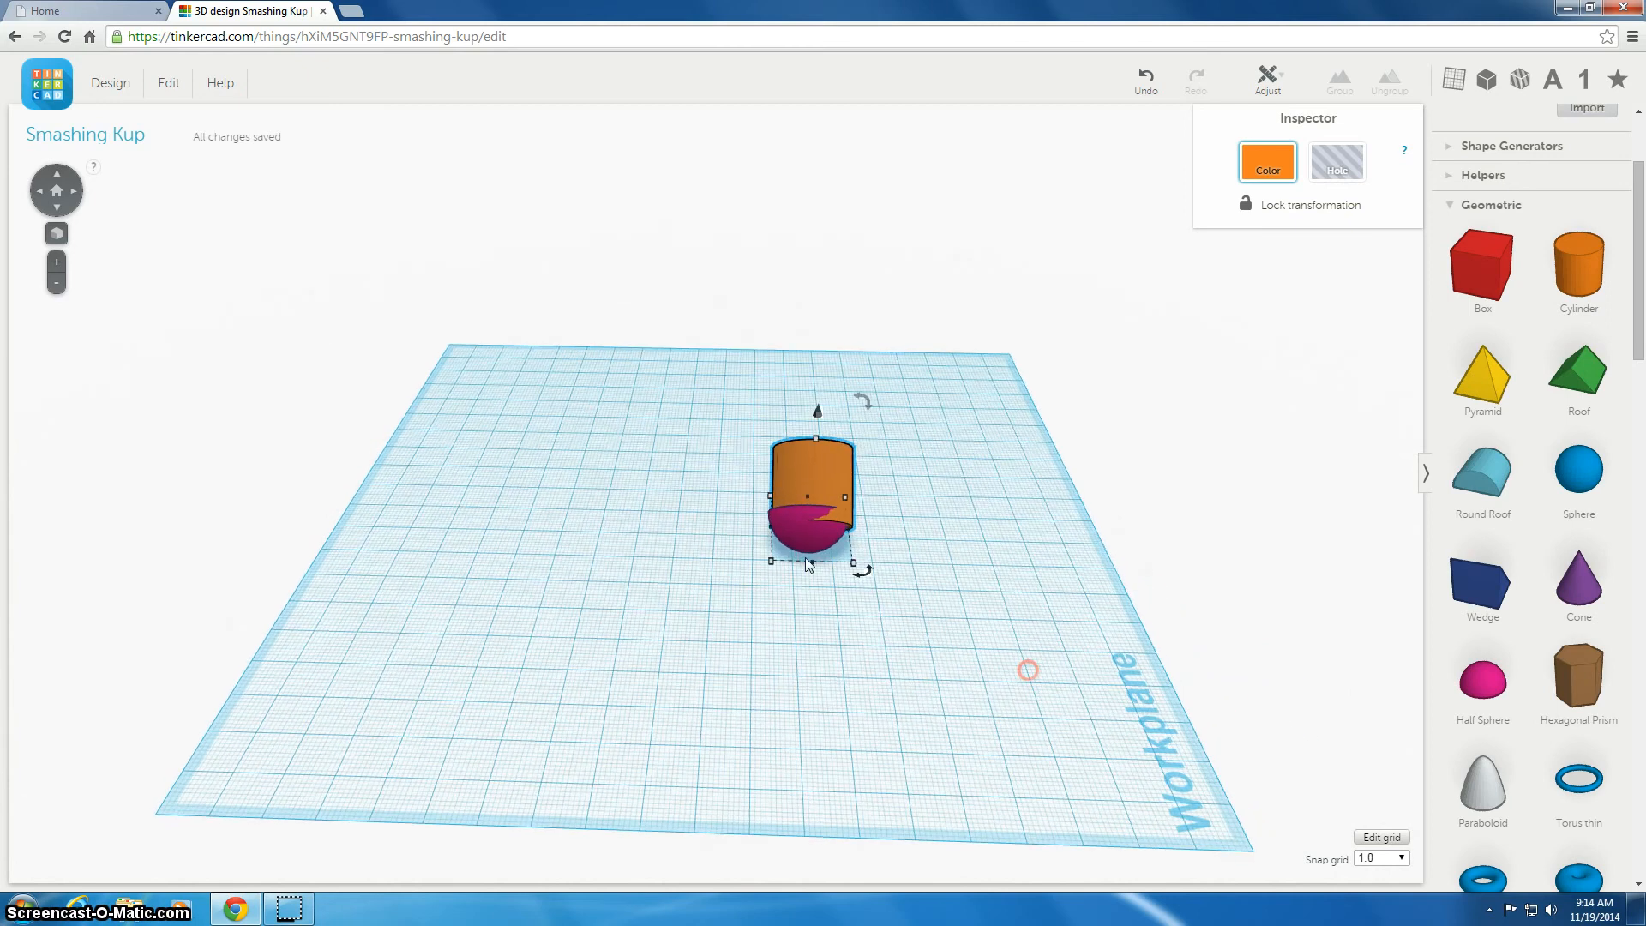
left_click_drag(829, 480, 823, 478)
Add a sphere to the workplane and scale it down to a small size
right_click_drag(915, 558, 626, 413)
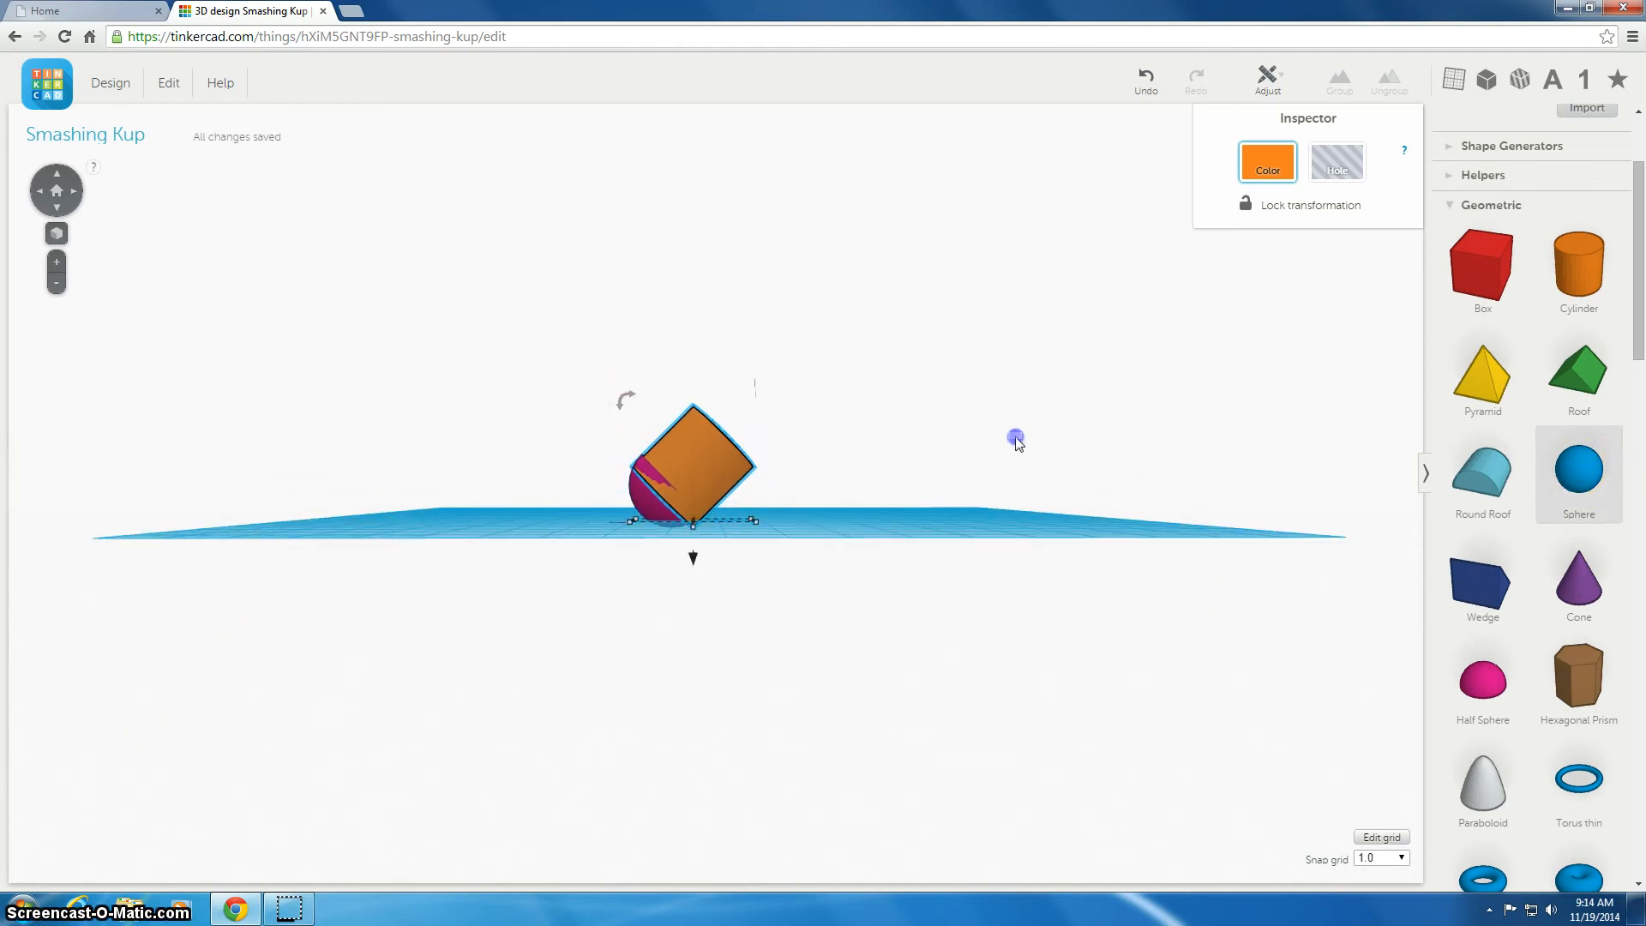
left_click_drag(962, 453, 1065, 525)
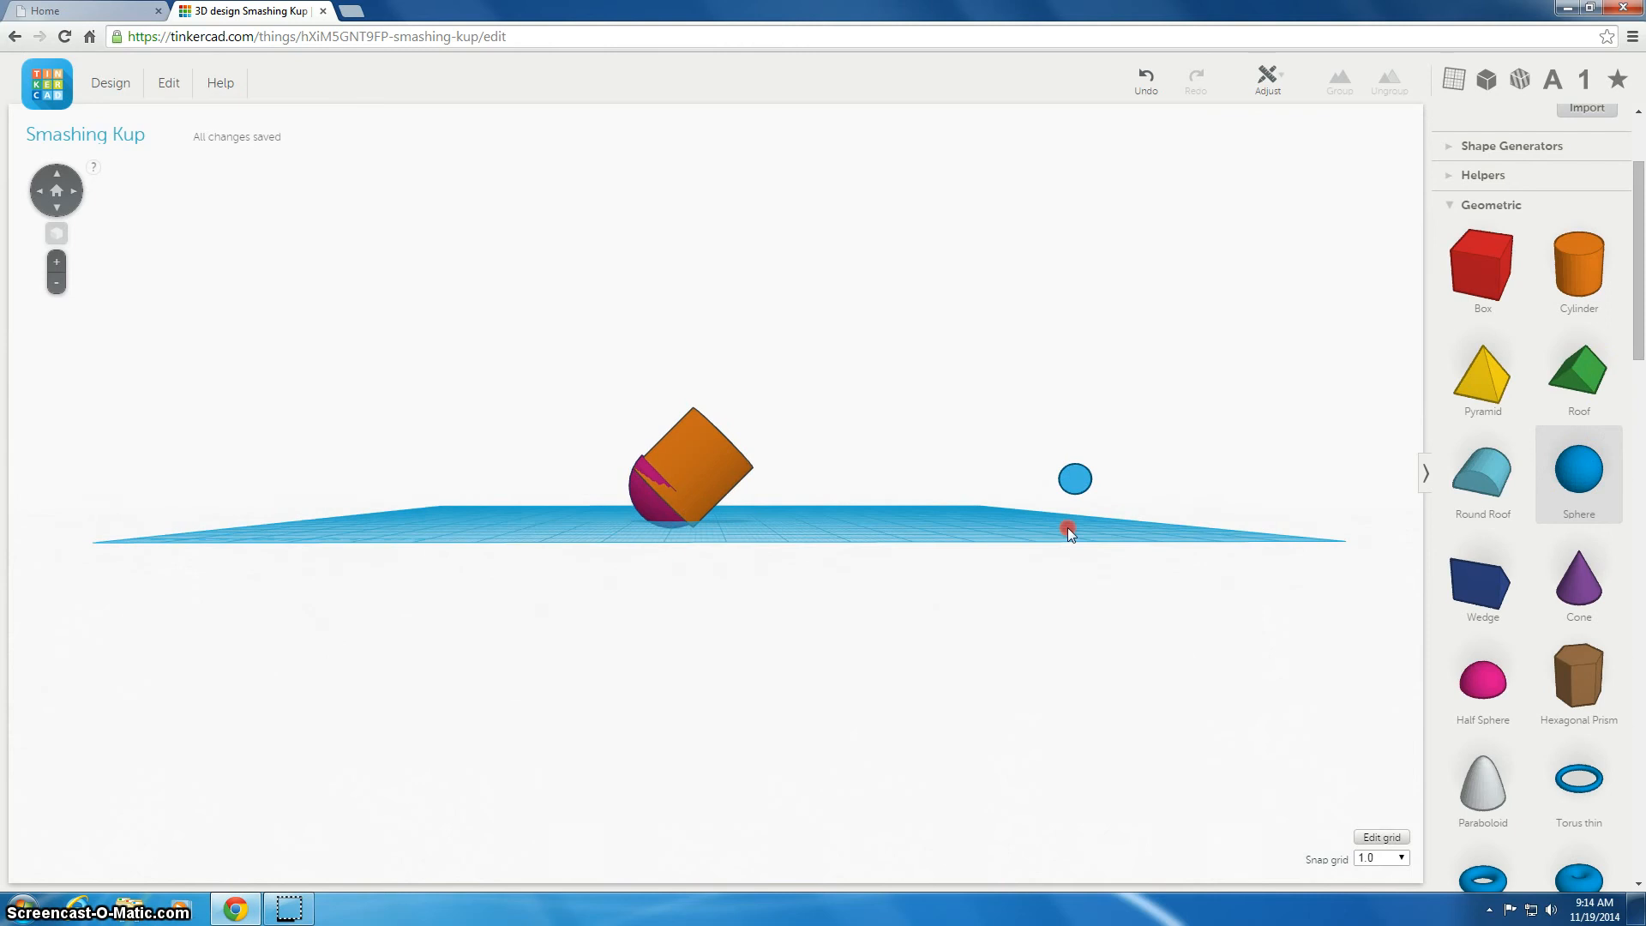
right_click_drag(1066, 526, 1049, 636)
left_click_drag(839, 621, 833, 628)
right_click_drag(889, 626, 912, 599)
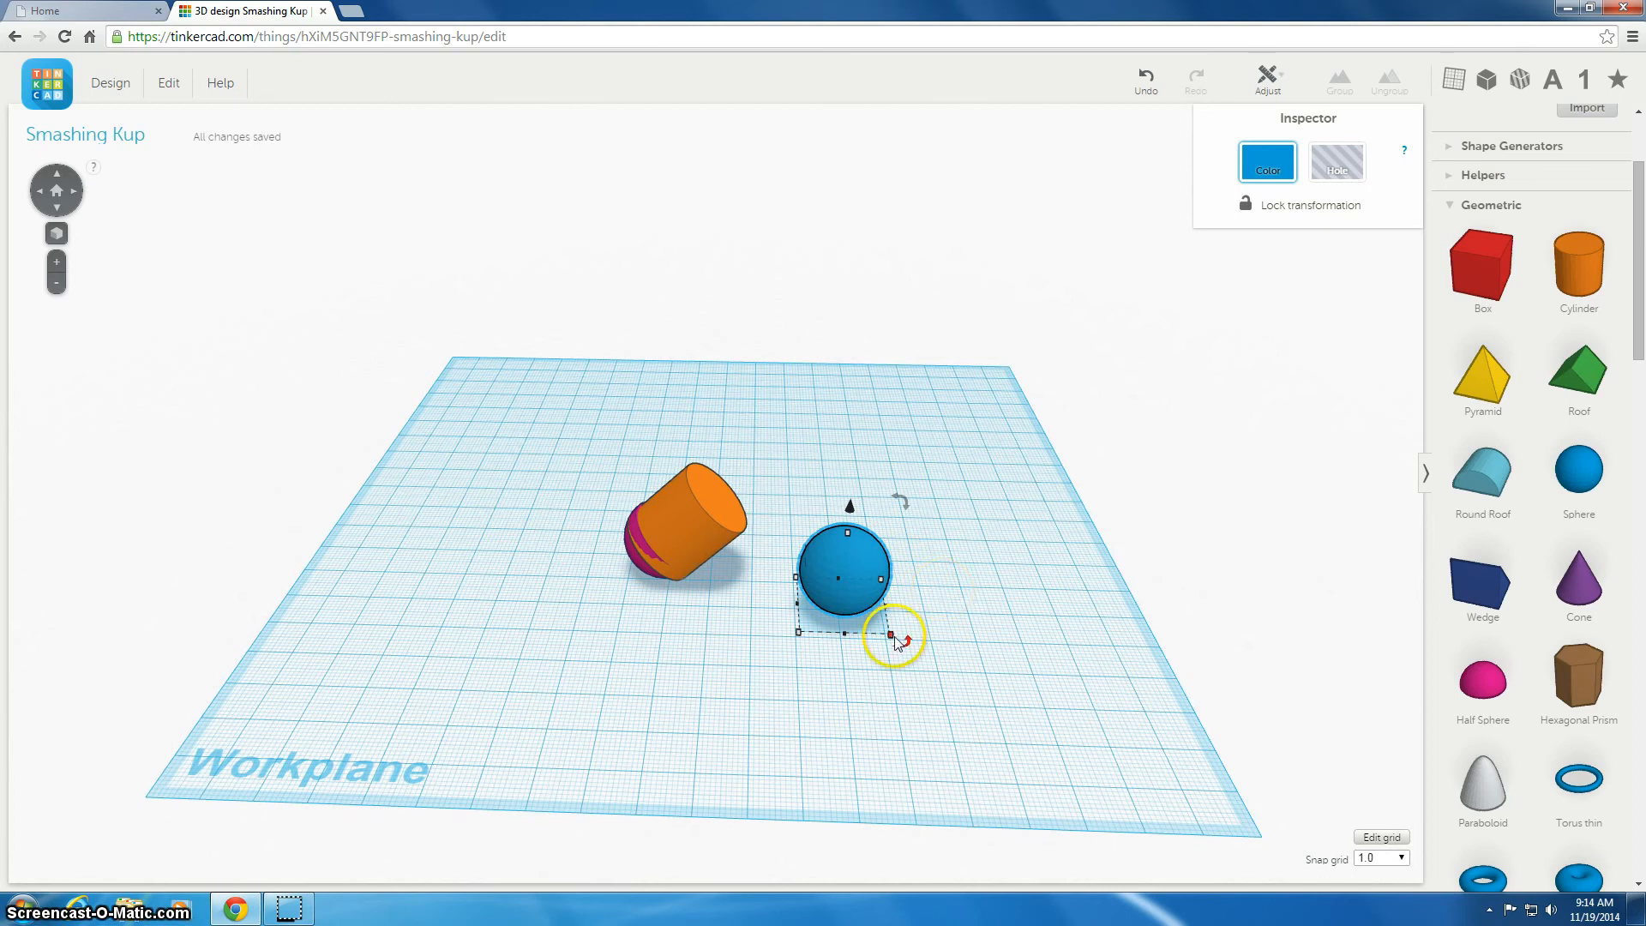
mouse_move(891, 636)
left_click_drag(892, 638, 827, 572)
Move the small sphere against the half sphere at the cylinder's base
right_click_drag(784, 679, 856, 489)
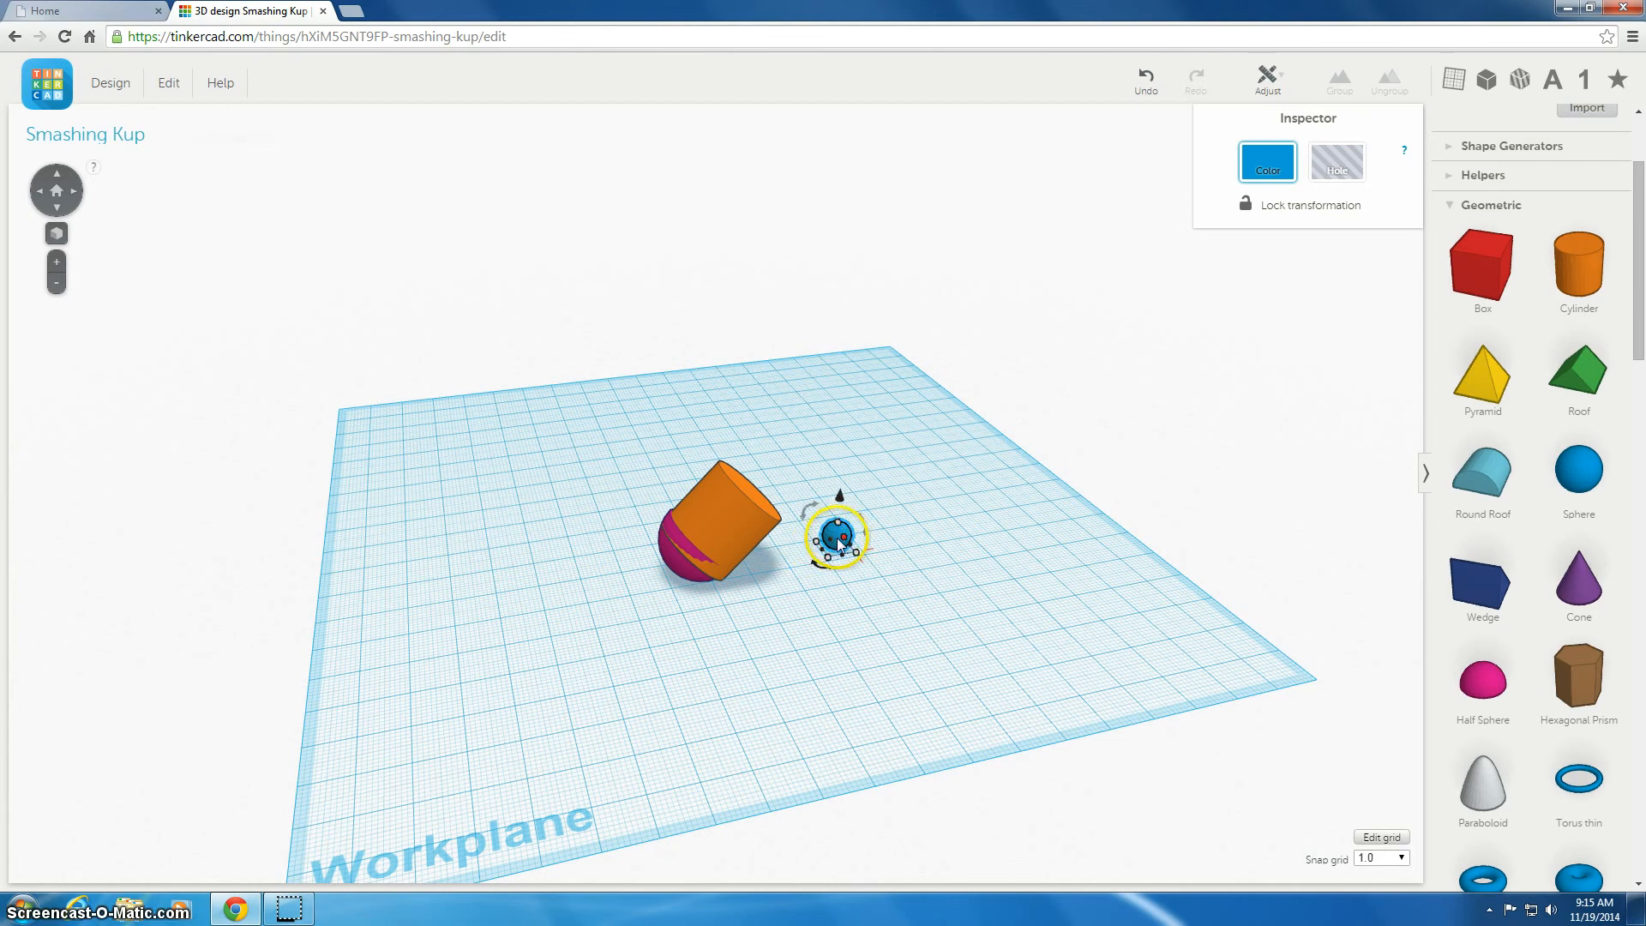
left_click_drag(844, 542, 822, 549)
left_click(1146, 82)
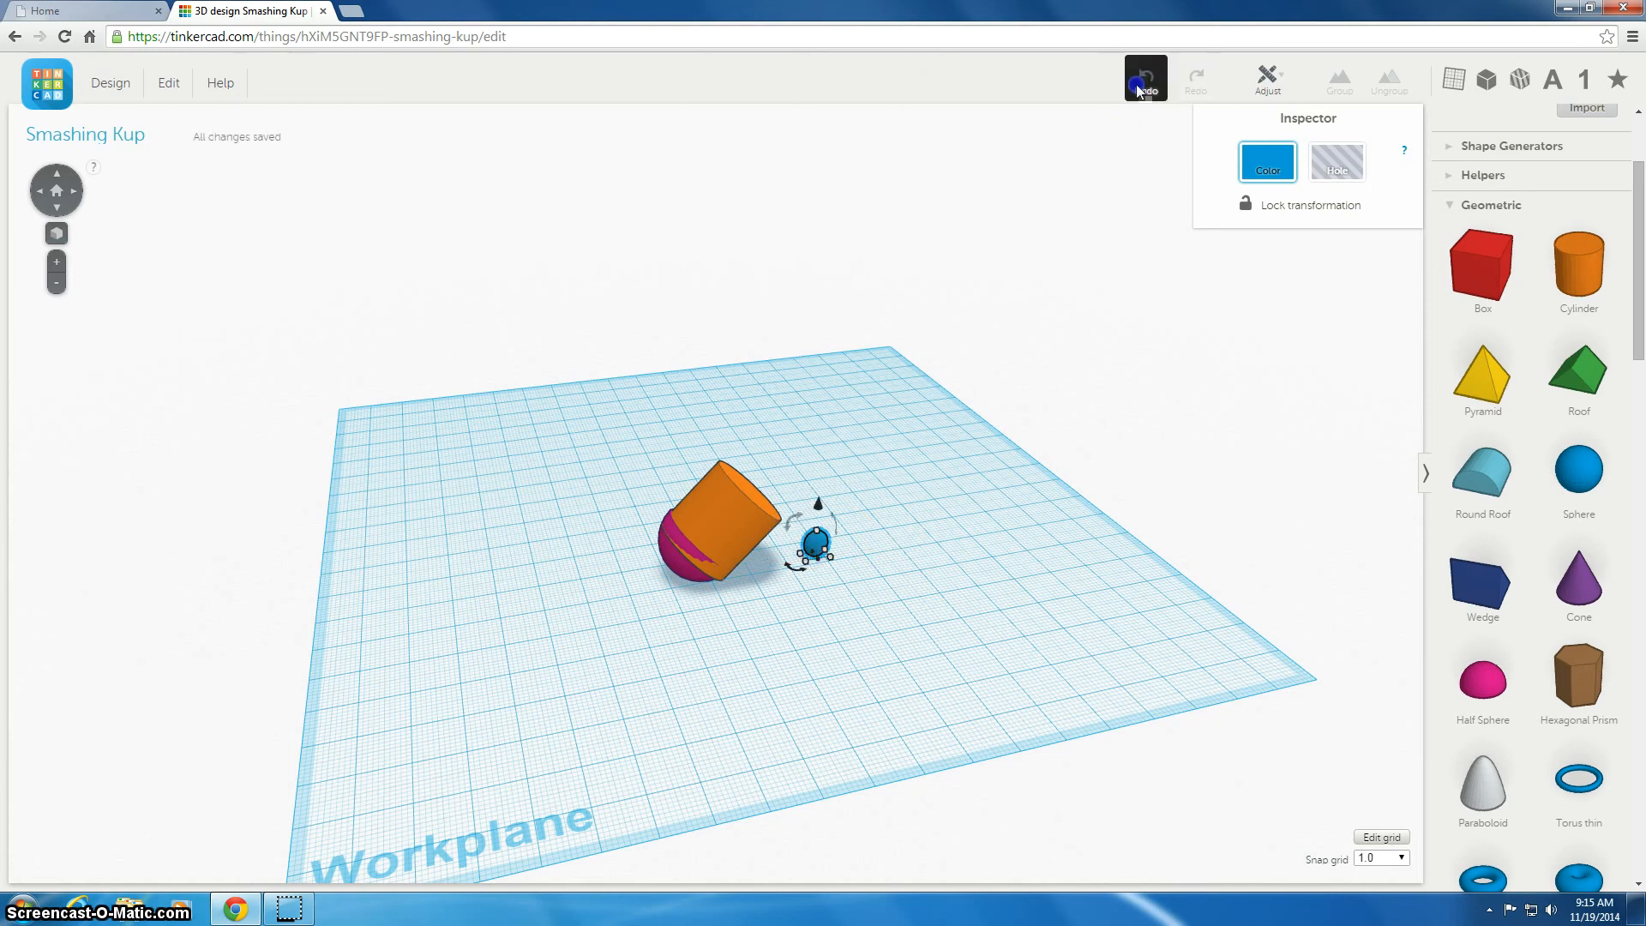
left_click_drag(834, 533, 661, 568)
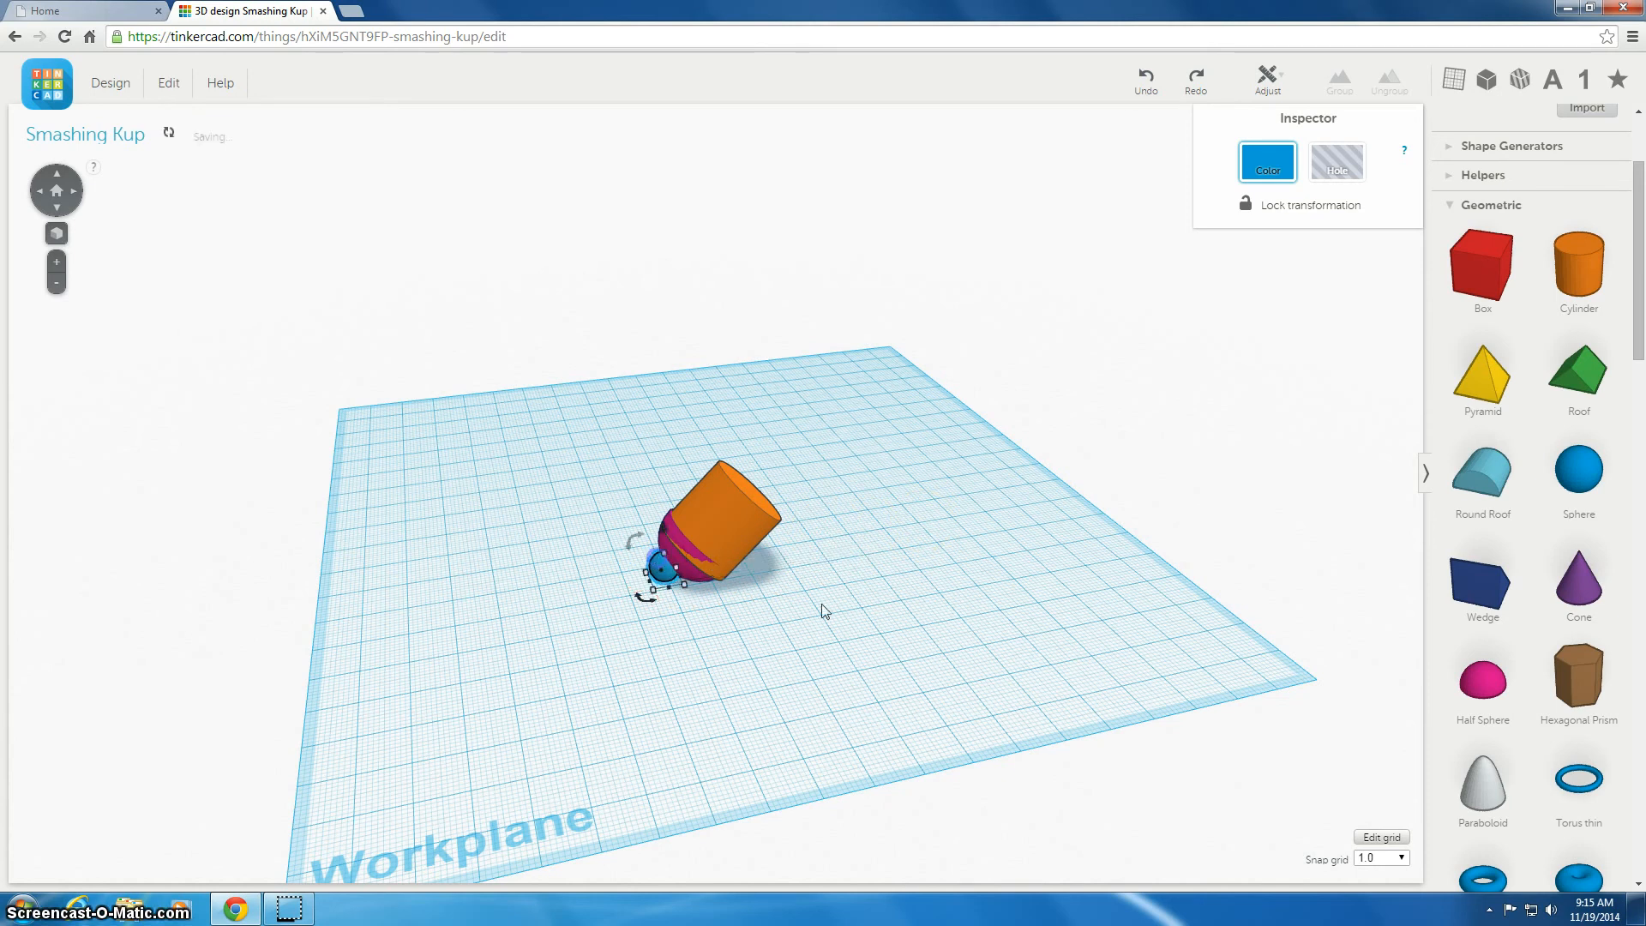
Add a round roof to the workplane, turn it onto its side and resize its width to 16 mm
right_click_drag(912, 589, 861, 549)
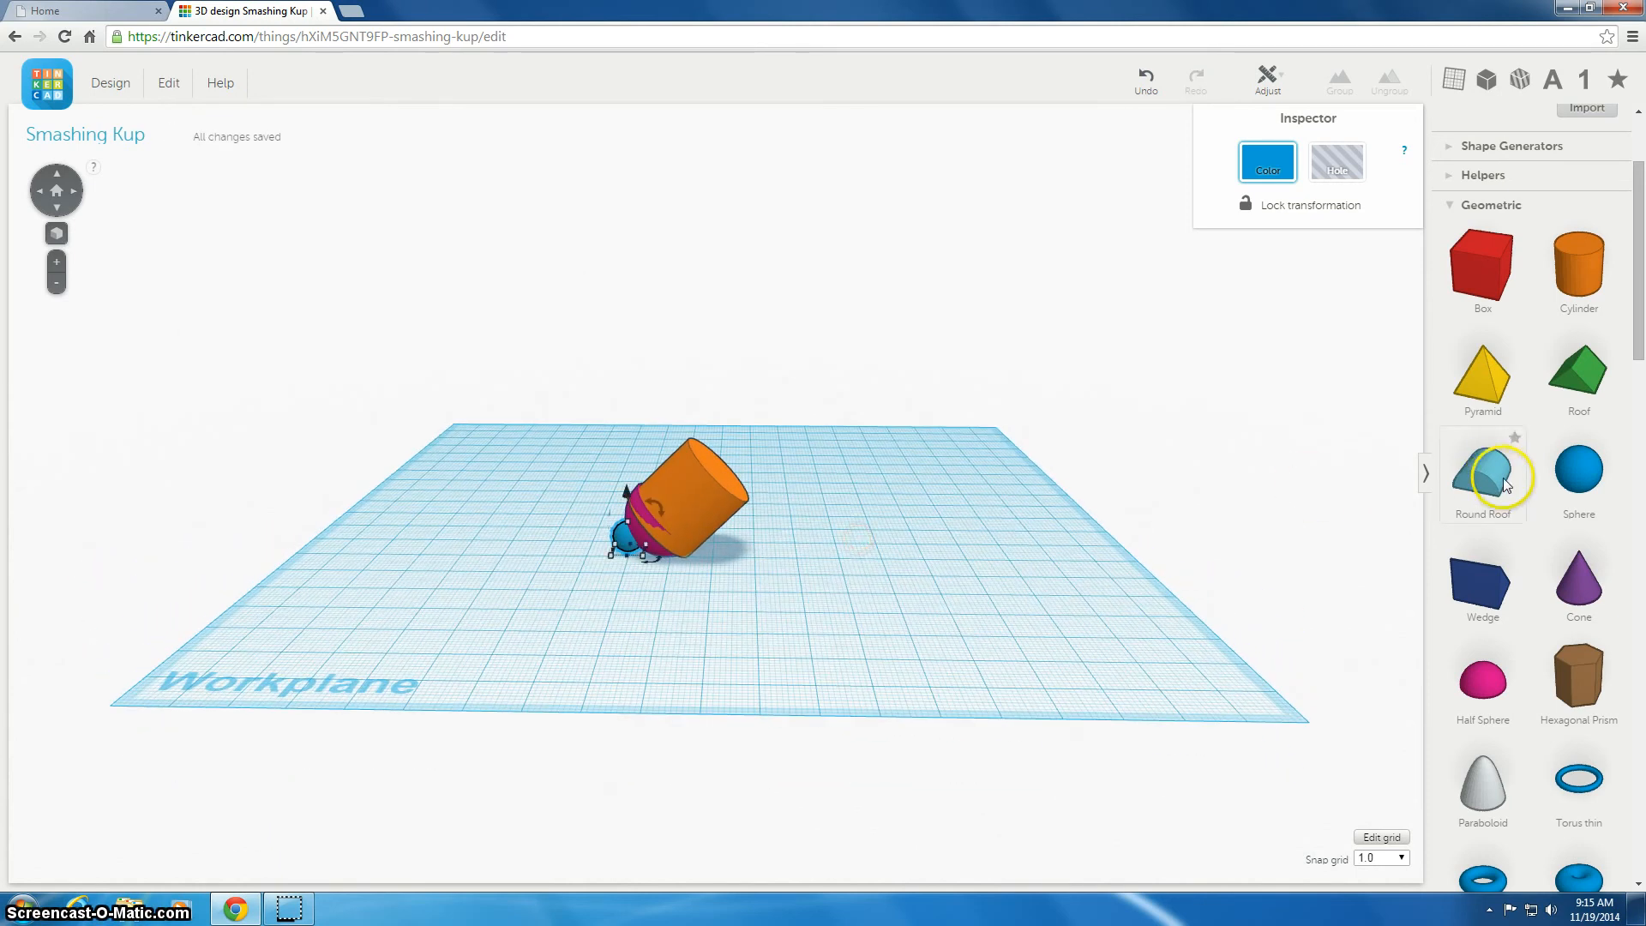
left_click_drag(1374, 511, 885, 573)
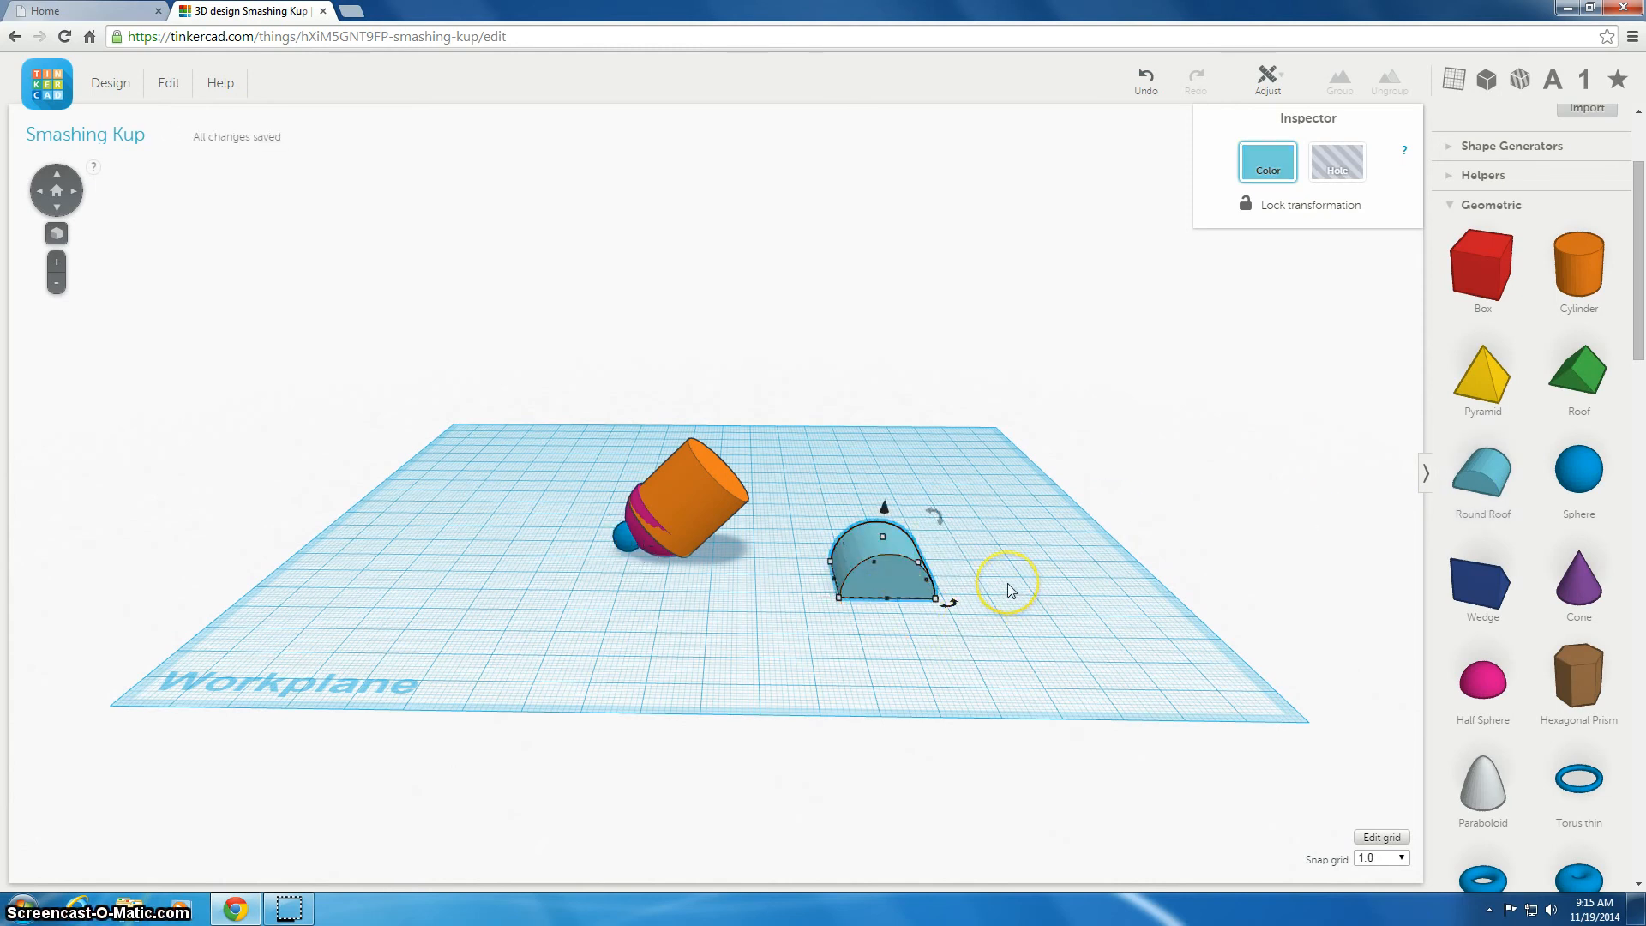
left_click_drag(951, 604, 838, 597)
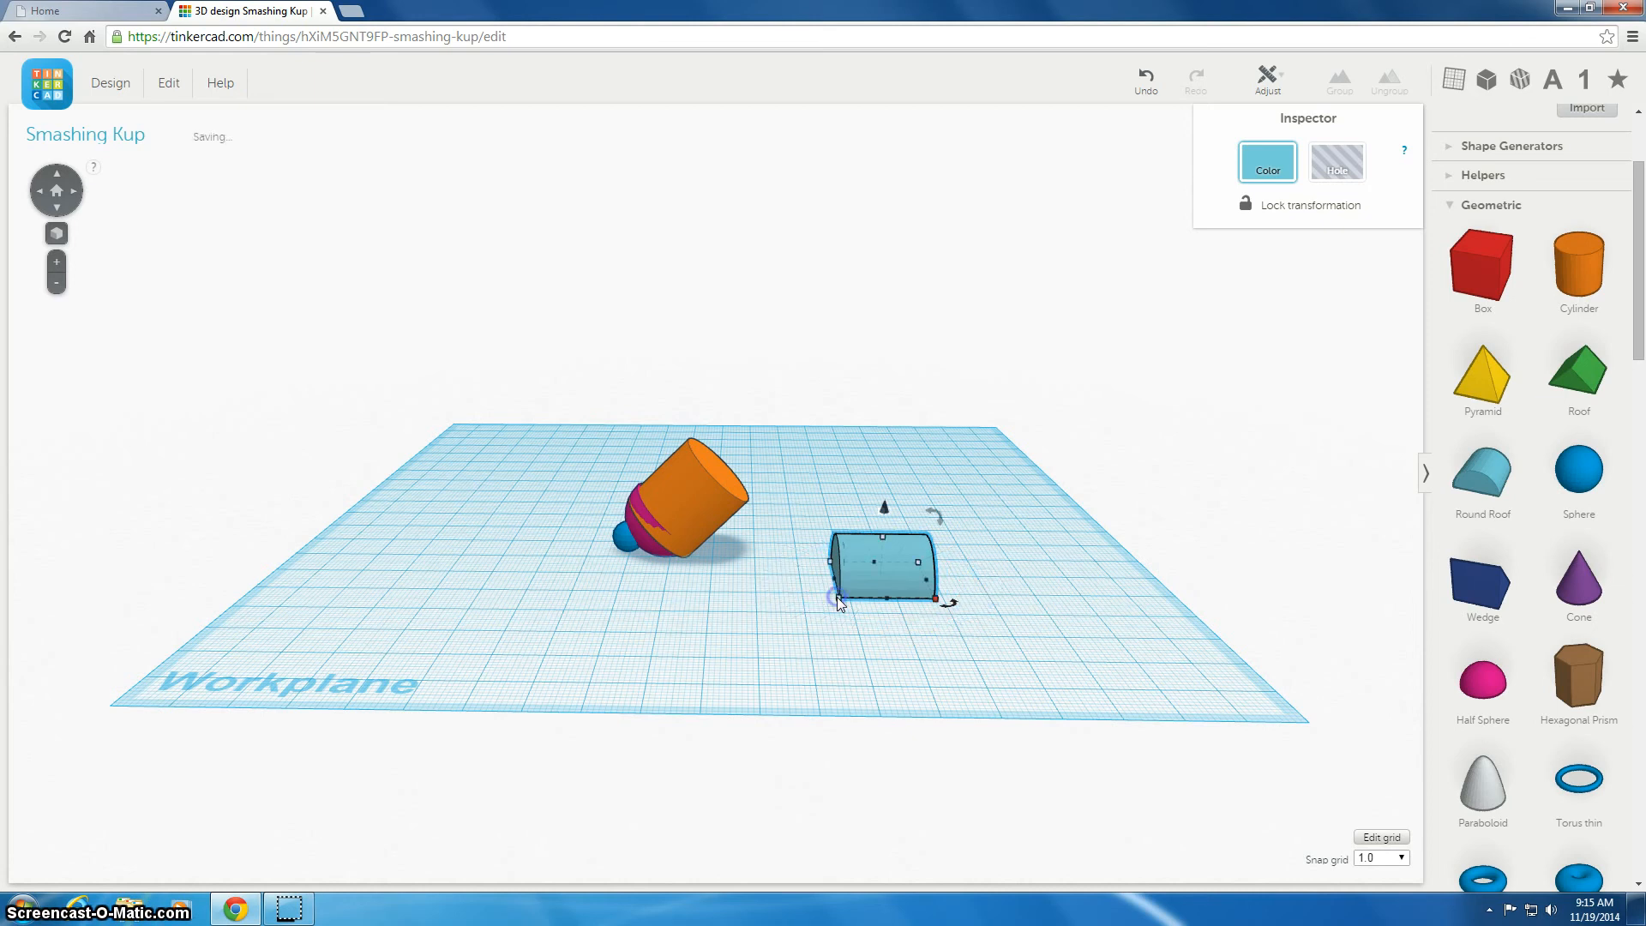
left_click_drag(944, 598, 867, 546)
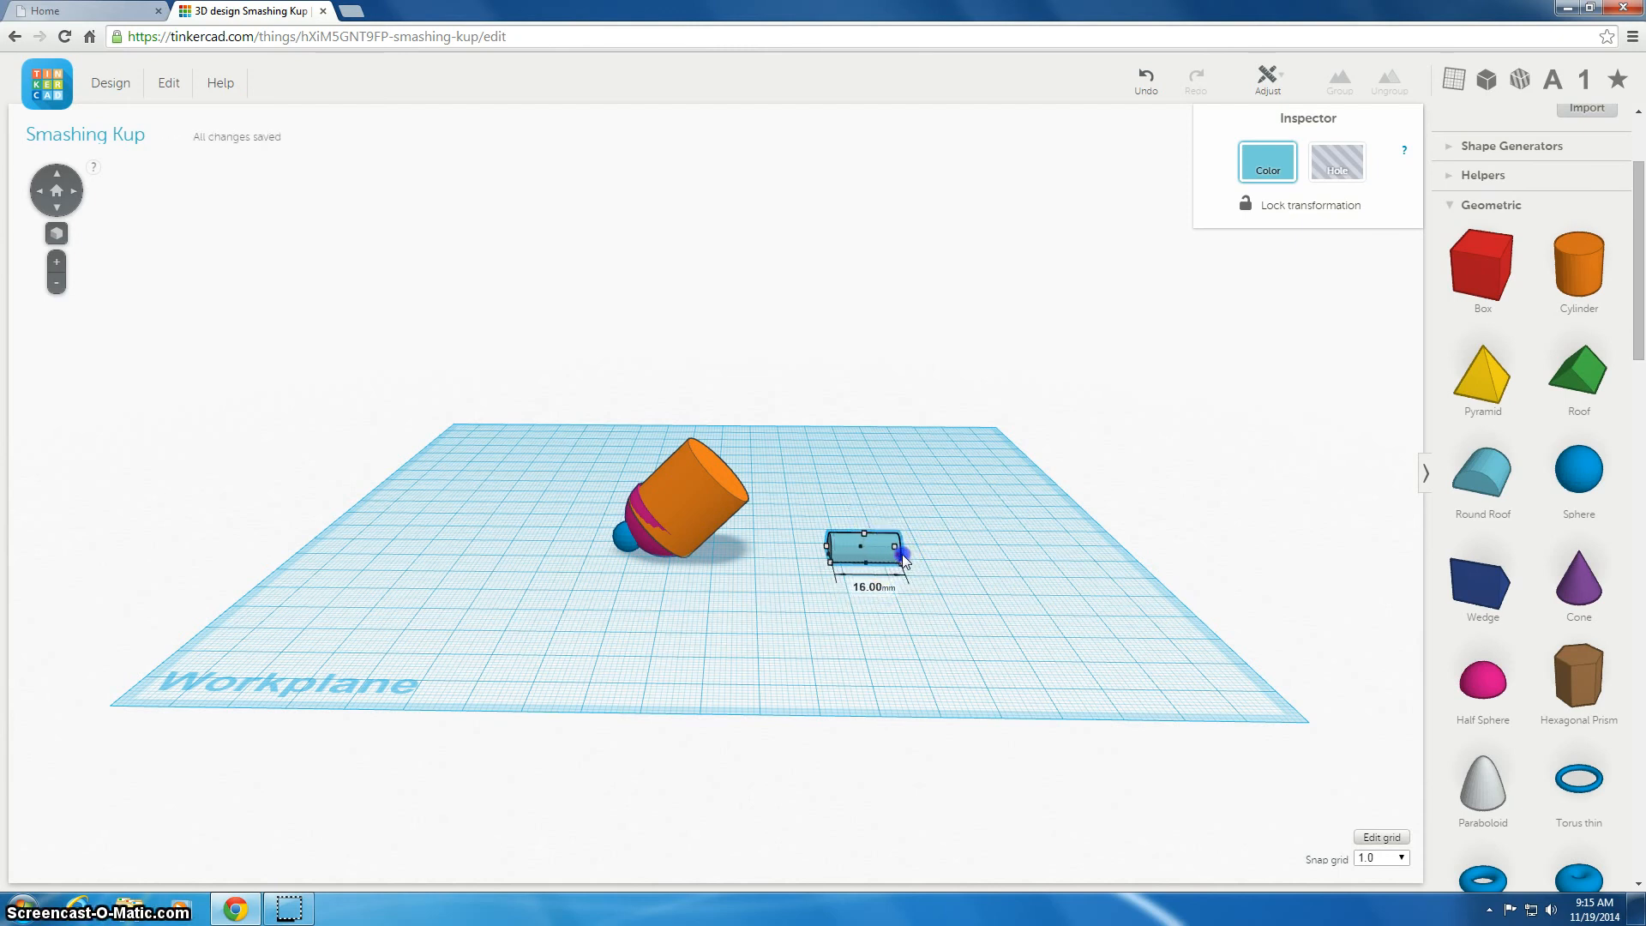
left_click_drag(902, 554, 902, 554)
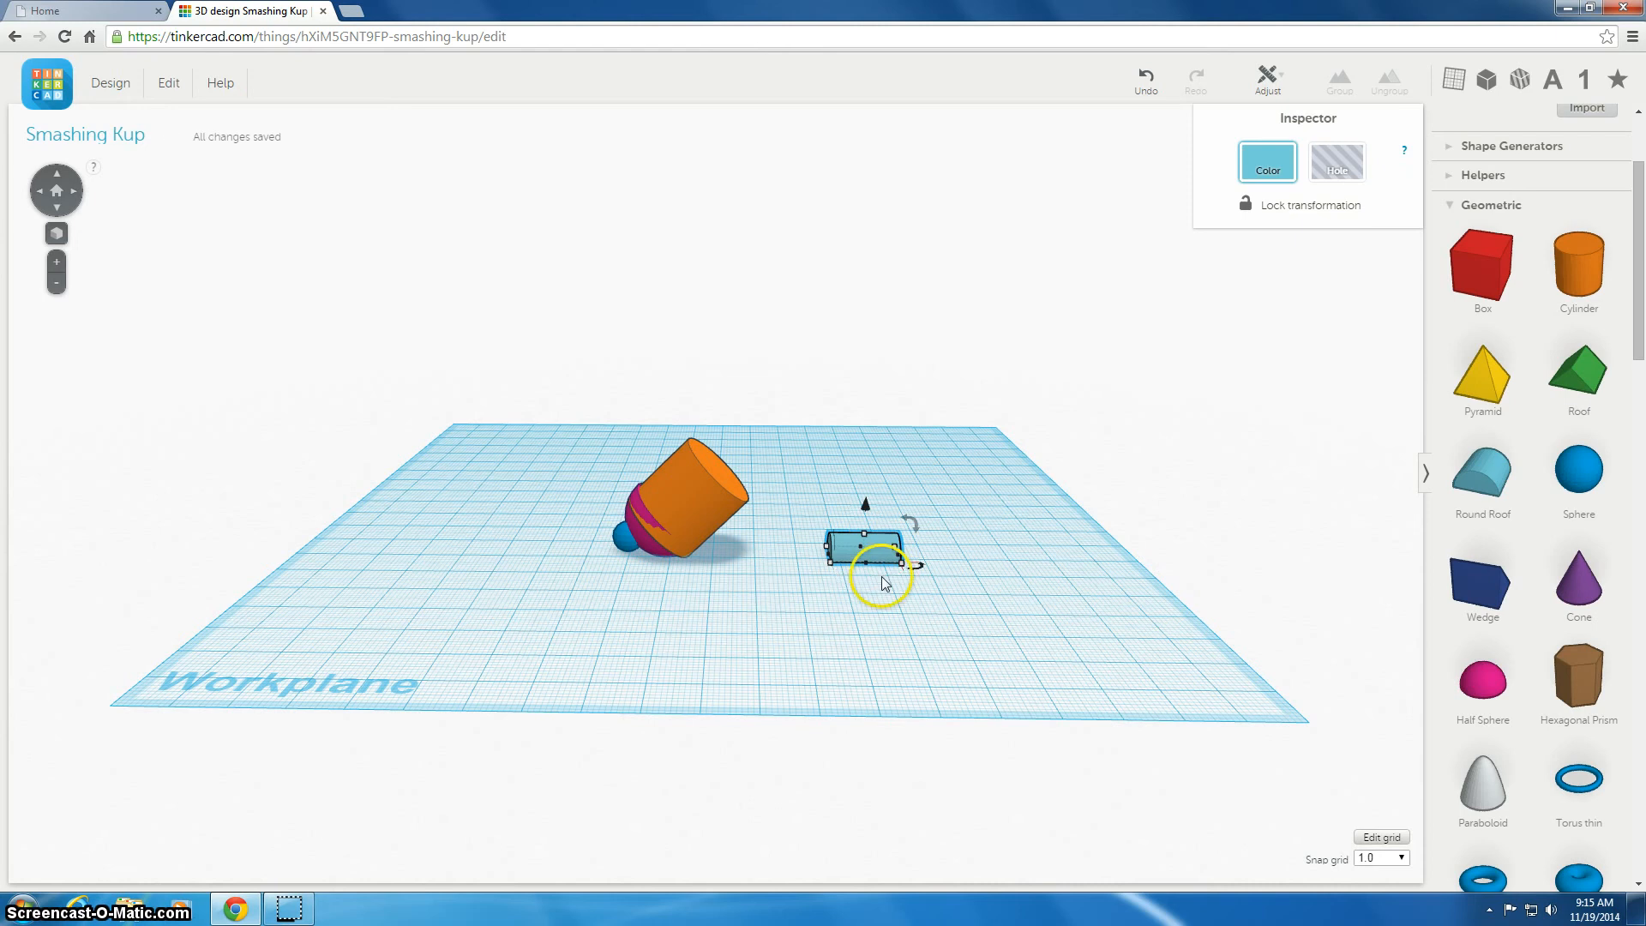
Move the round roof under the tilted cylinder's base as a foot
right_click_drag(753, 600, 896, 535)
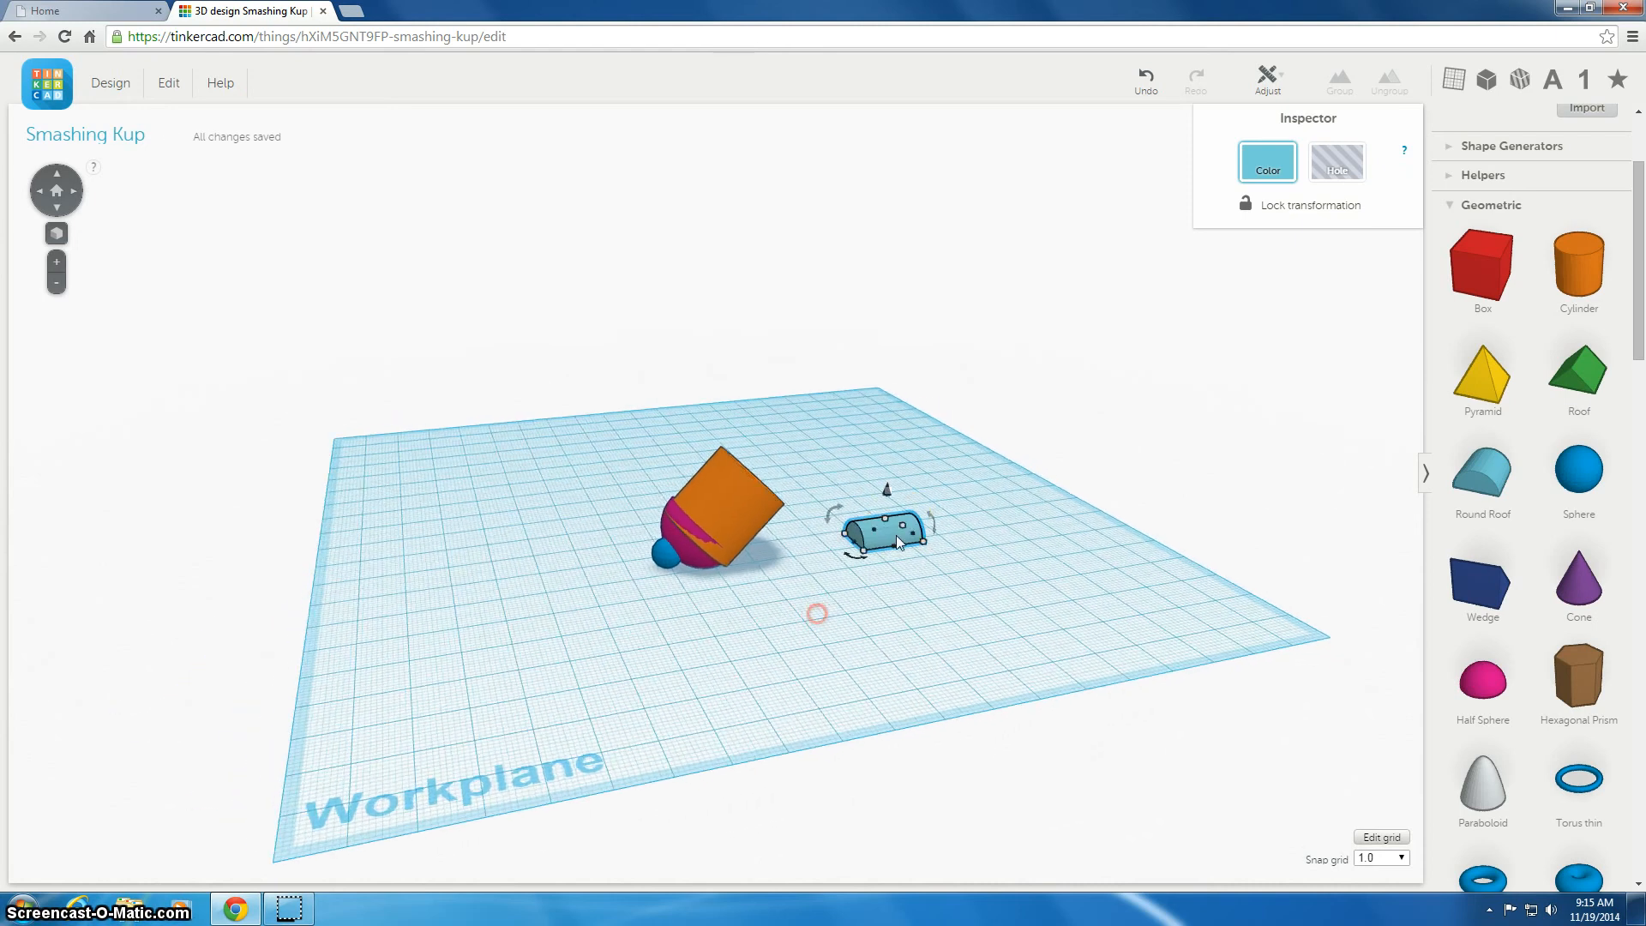
left_click_drag(897, 535, 740, 554)
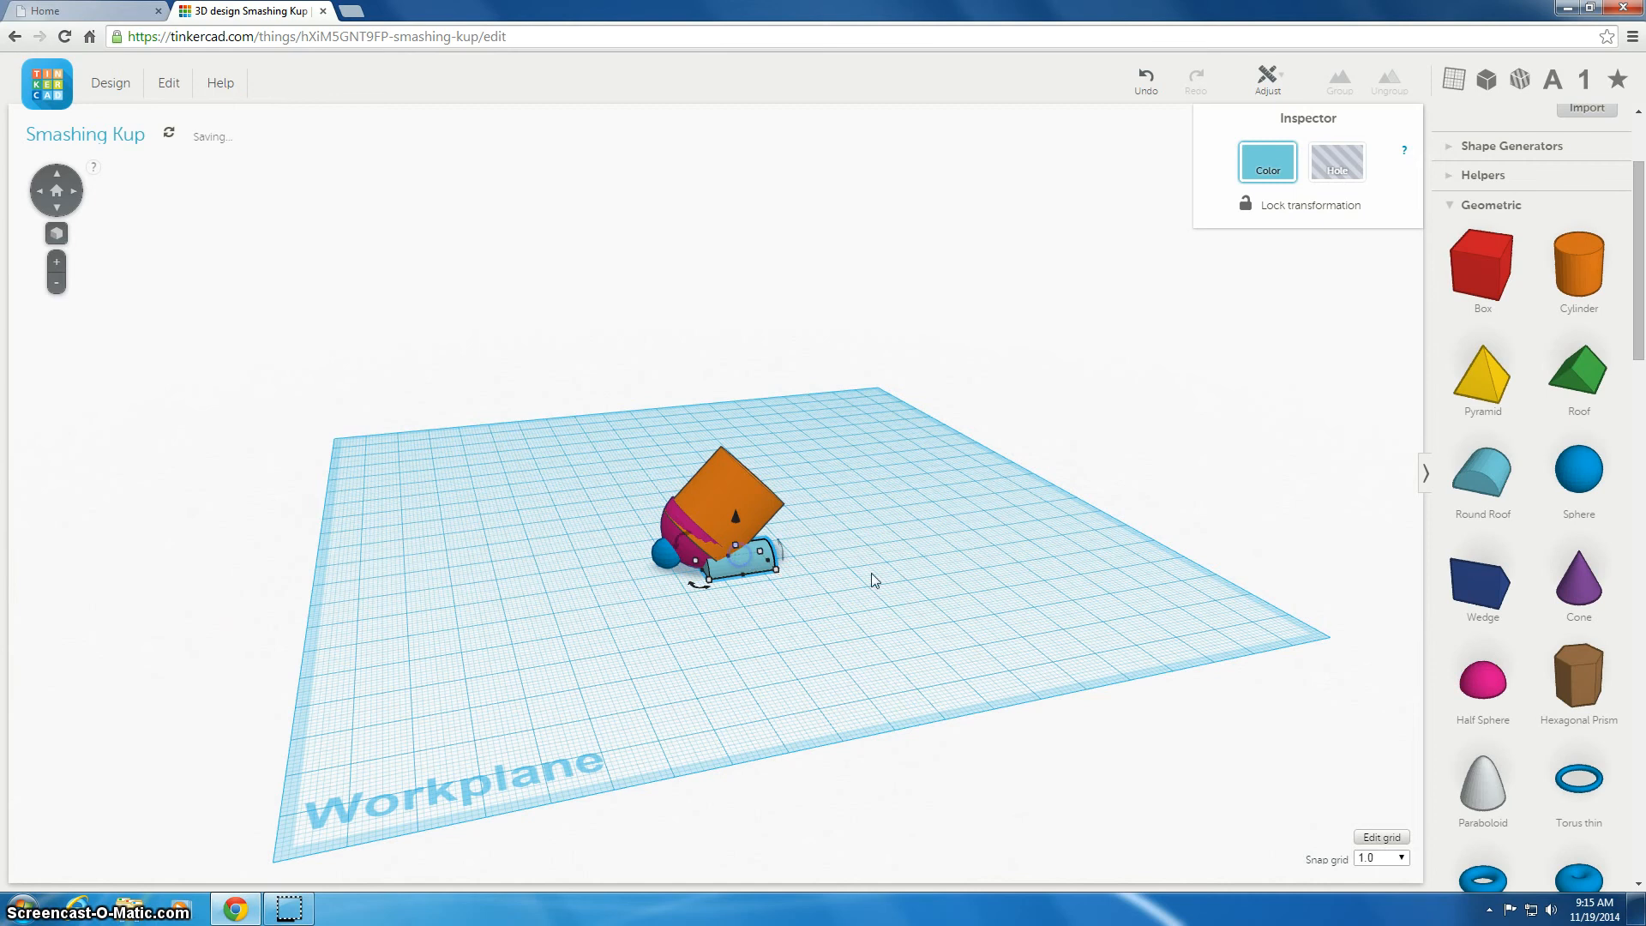
left_click(751, 562)
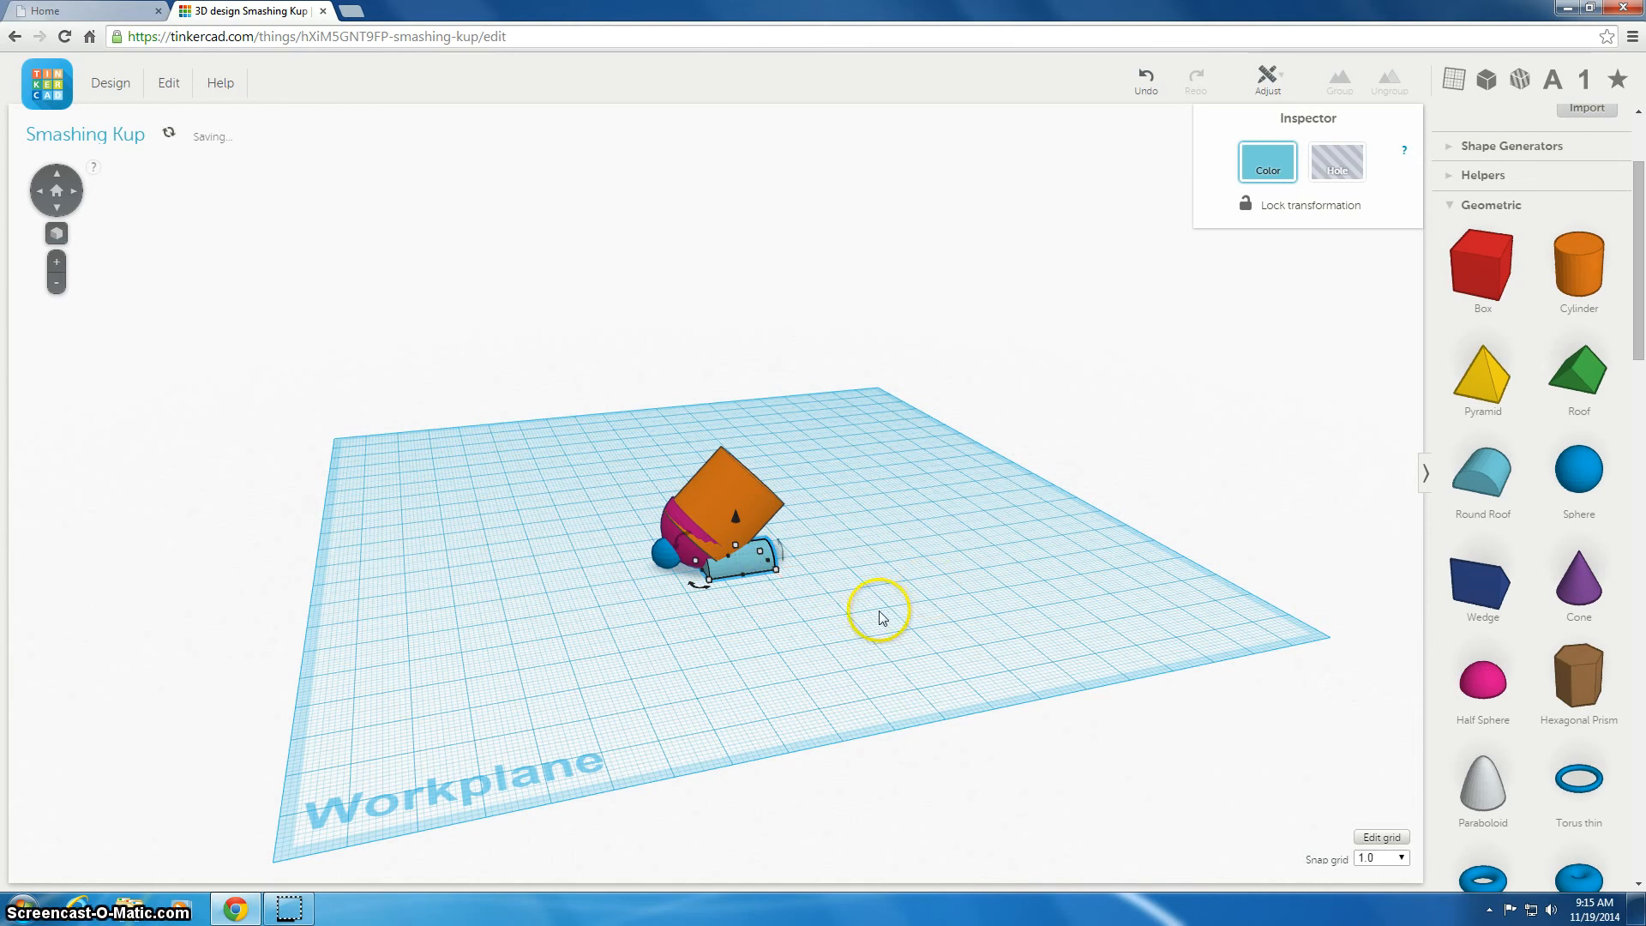
left_click(878, 585)
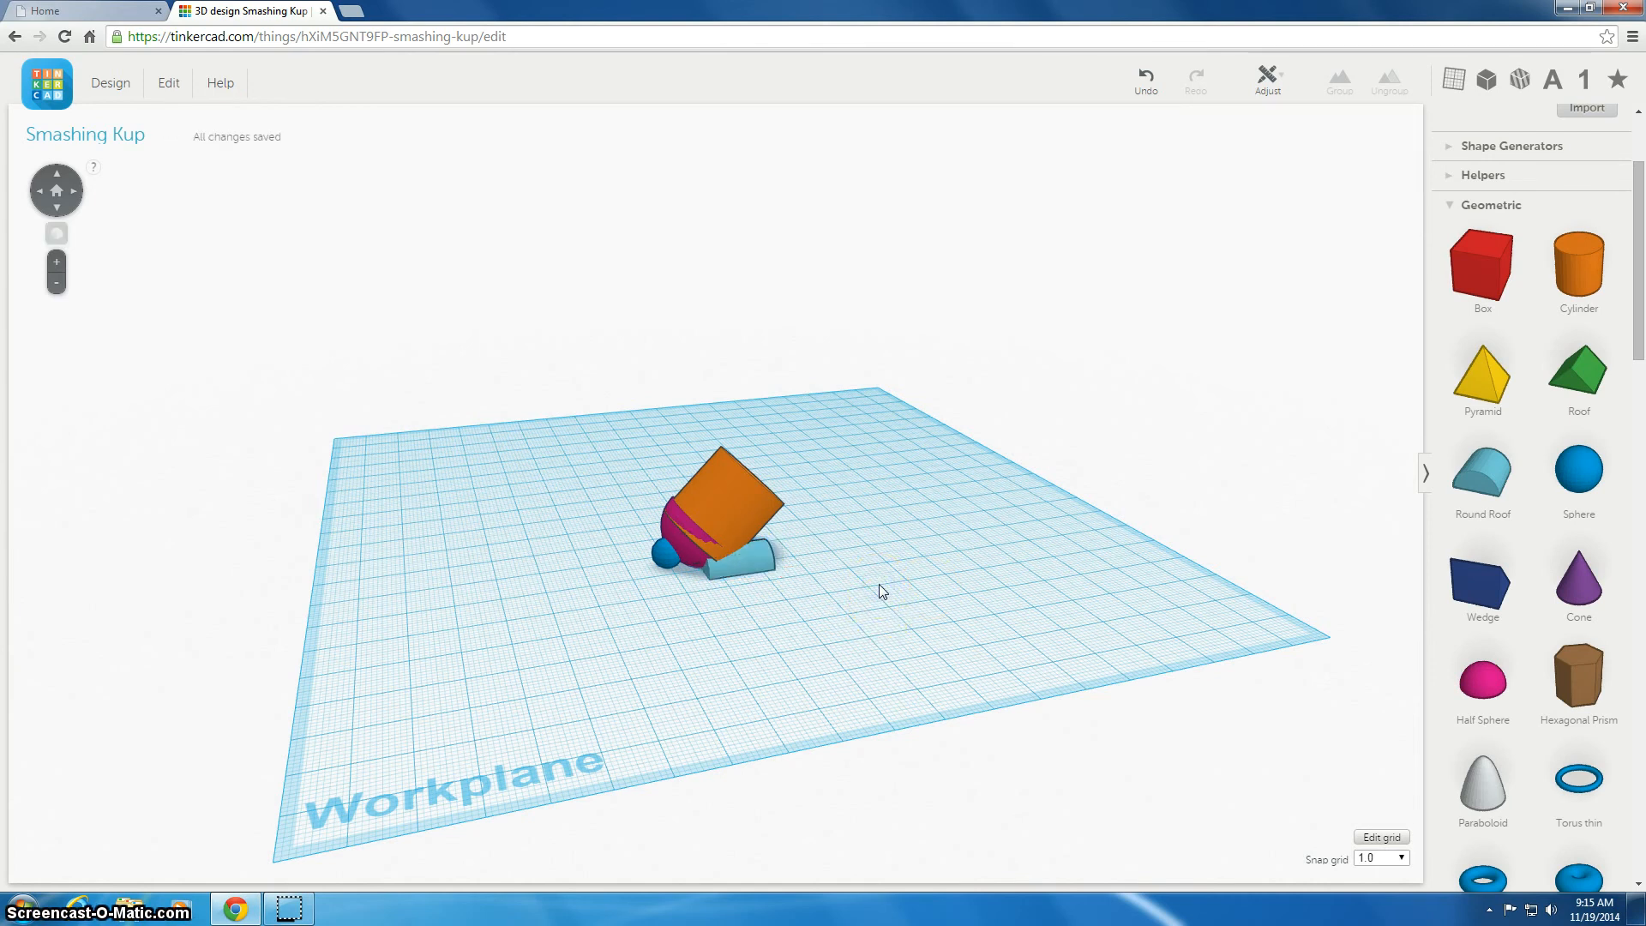
Paste a copy of the round roof and place it beside the first as a second foot
key("ctrl+v")
mouse_move(891, 582)
right_mouse_down()
mouse_move(709, 618)
mouse_move(552, 588)
right_mouse_up()
left_click(718, 491)
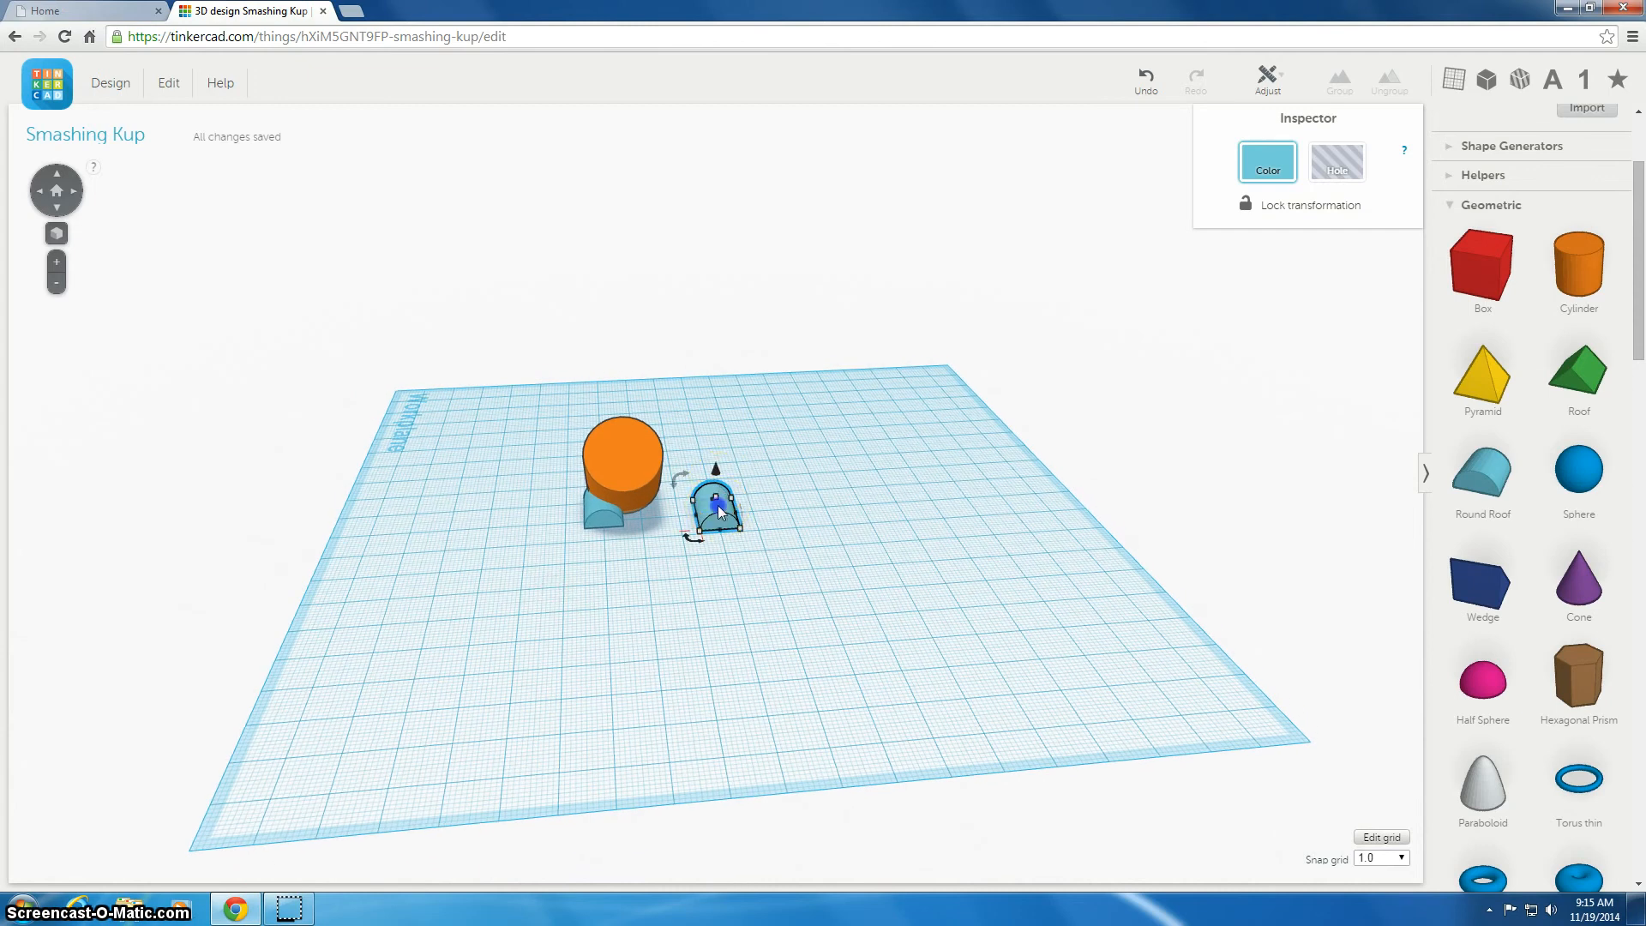
left_click_drag(668, 504, 654, 505)
right_click_drag(695, 600, 929, 558)
left_click(728, 463)
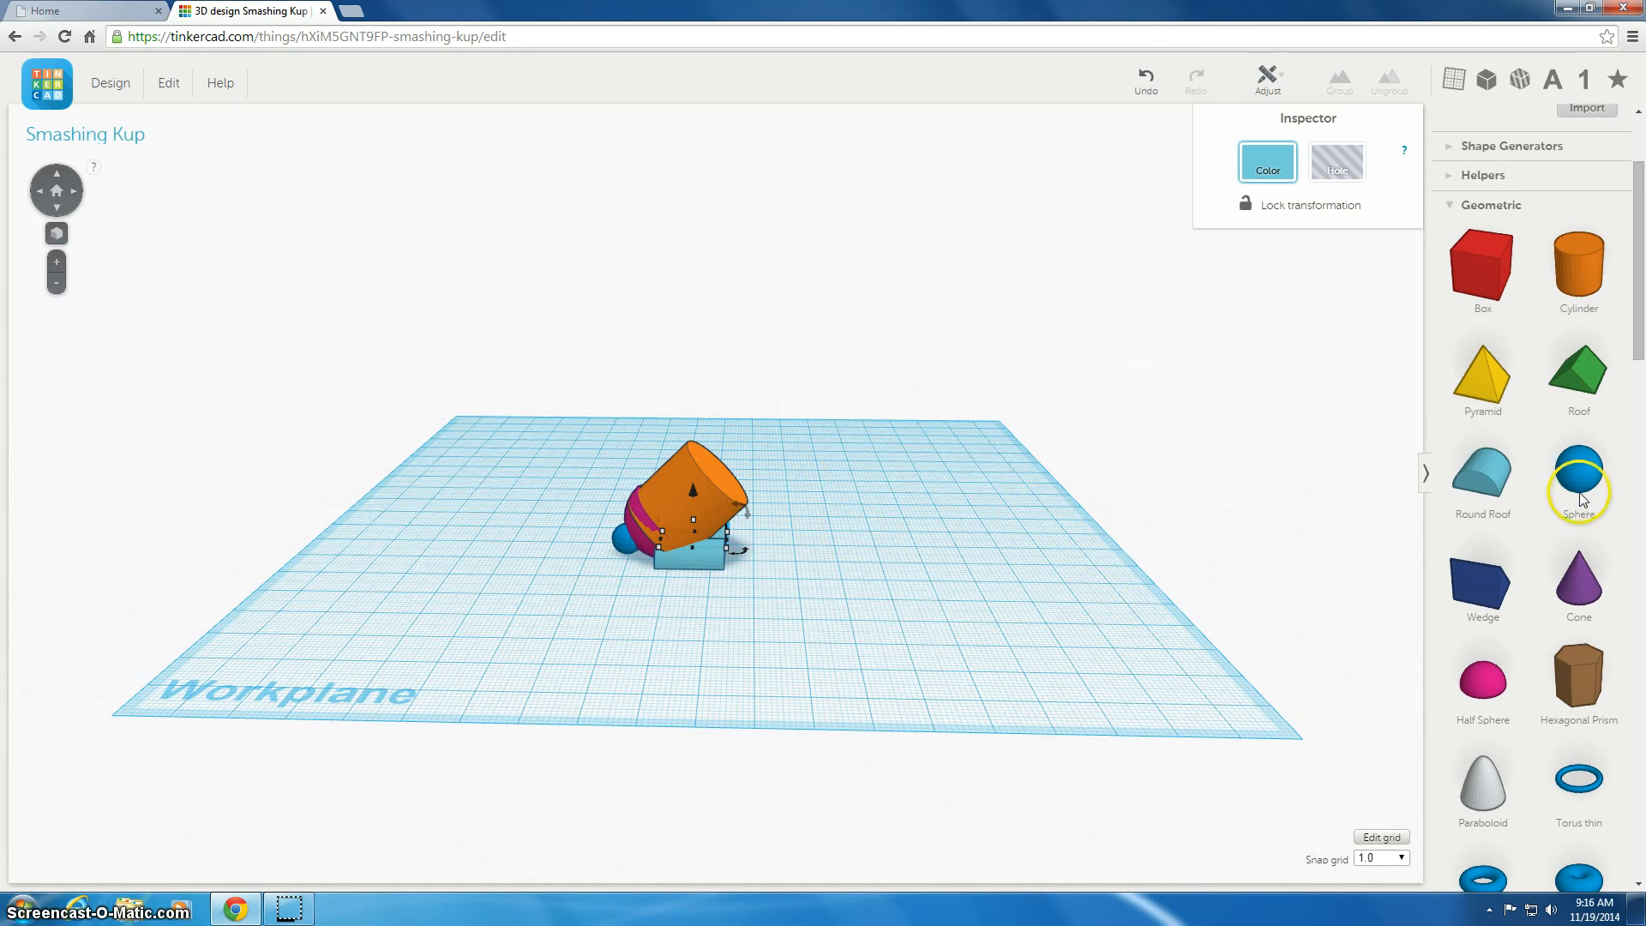
Add a sphere, raise it off the workplane and set it on top of the cylinder as the head
left_click_drag(1578, 470, 830, 552)
right_click_drag(754, 584, 760, 620)
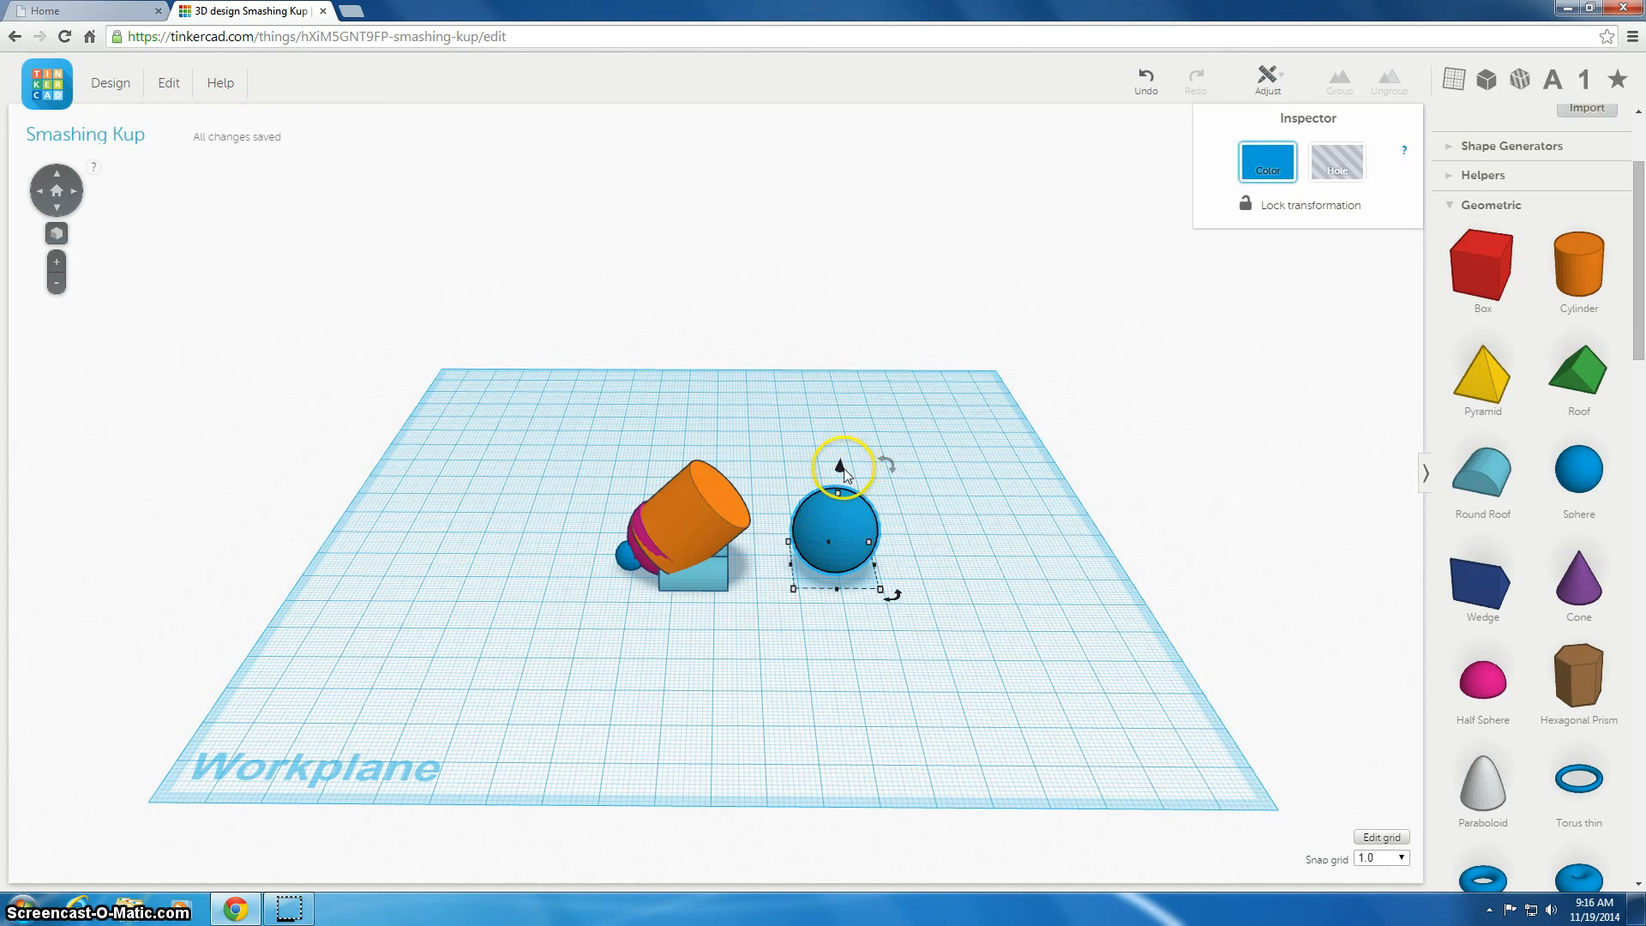
left_click_drag(840, 467, 853, 406)
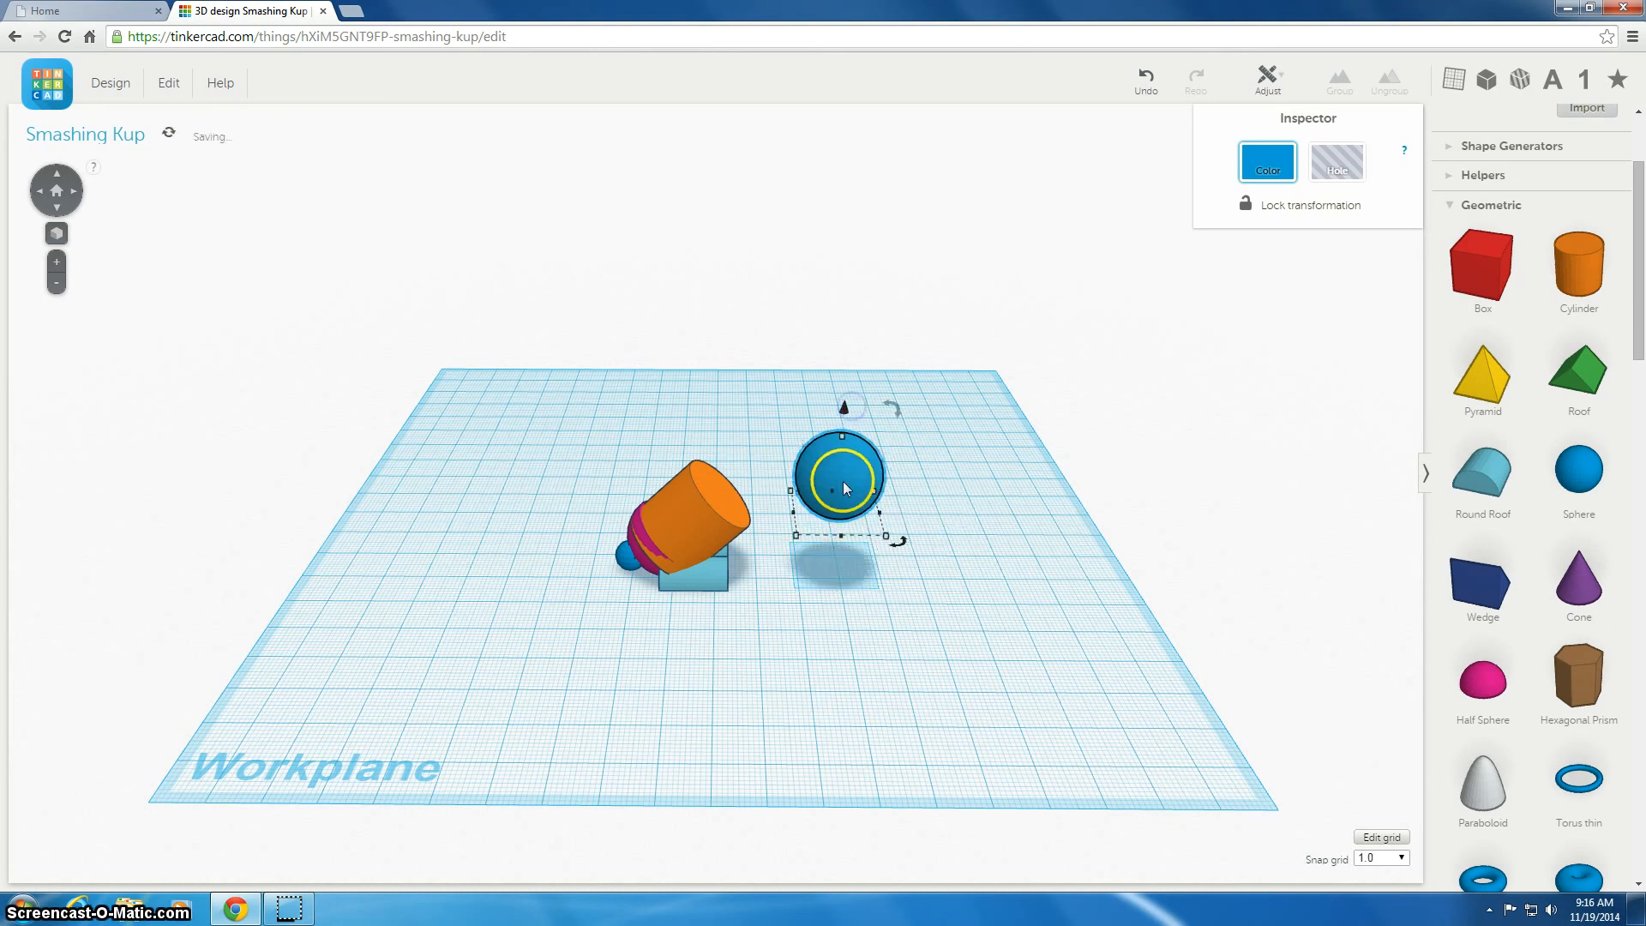
left_click_drag(837, 481, 728, 484)
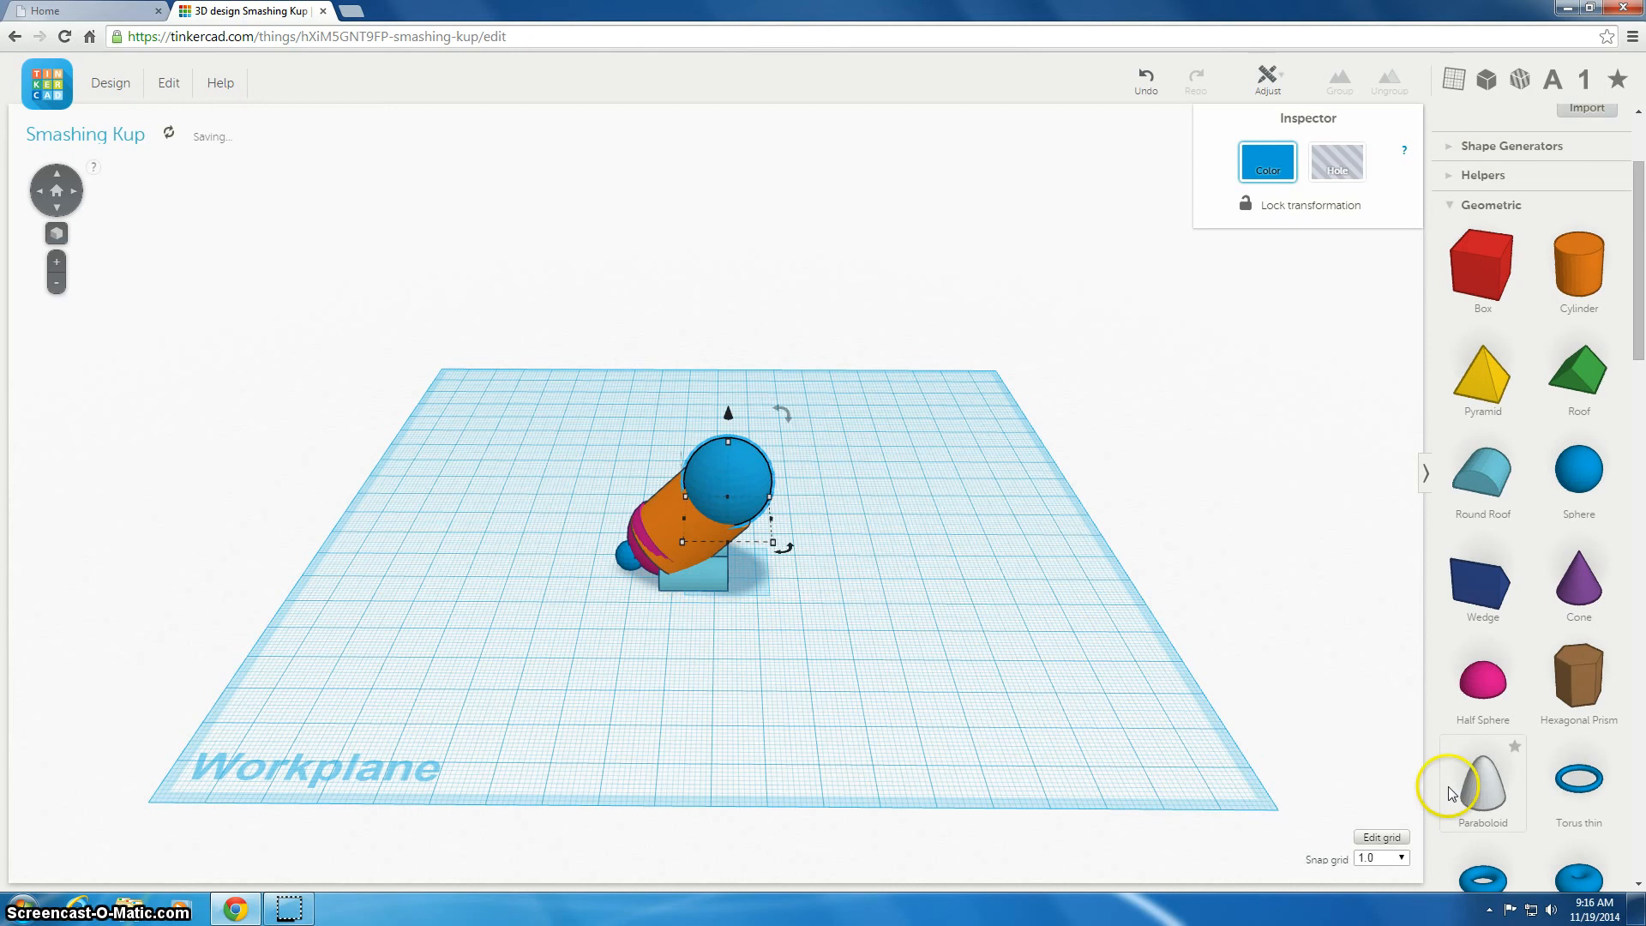
Add a paraboloid, rotate it onto its side, raise it and attach it to the front of the head as a snout
left_click_drag(1483, 781, 915, 541)
right_click_drag(930, 625, 914, 582)
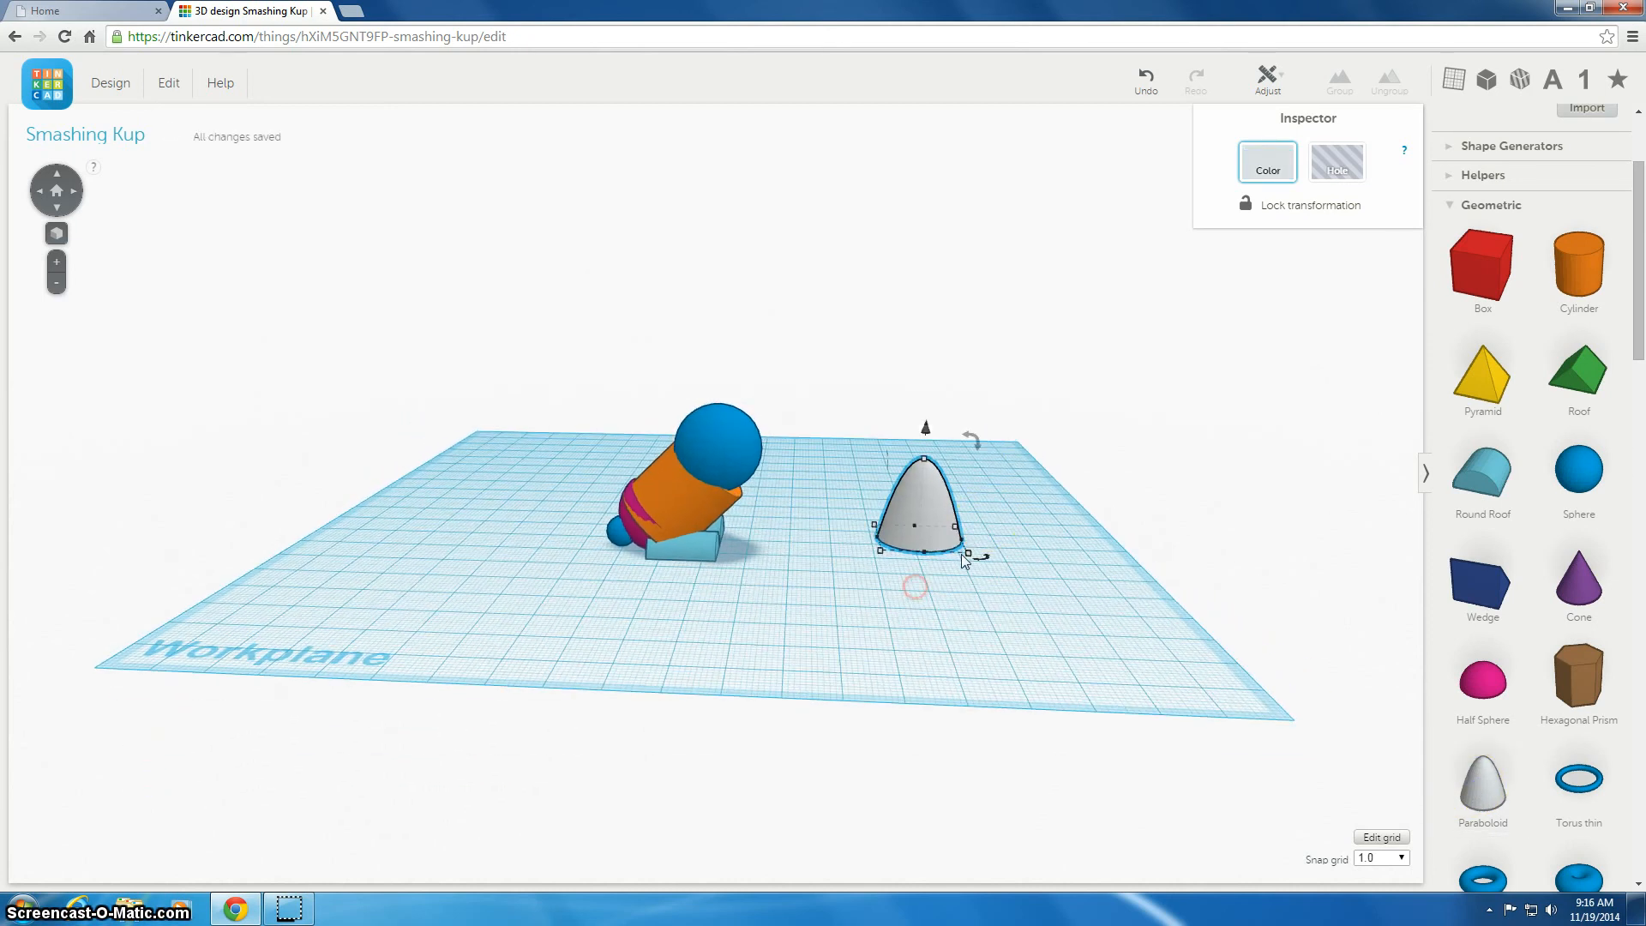
mouse_move(978, 442)
left_click_drag(1005, 491, 996, 559)
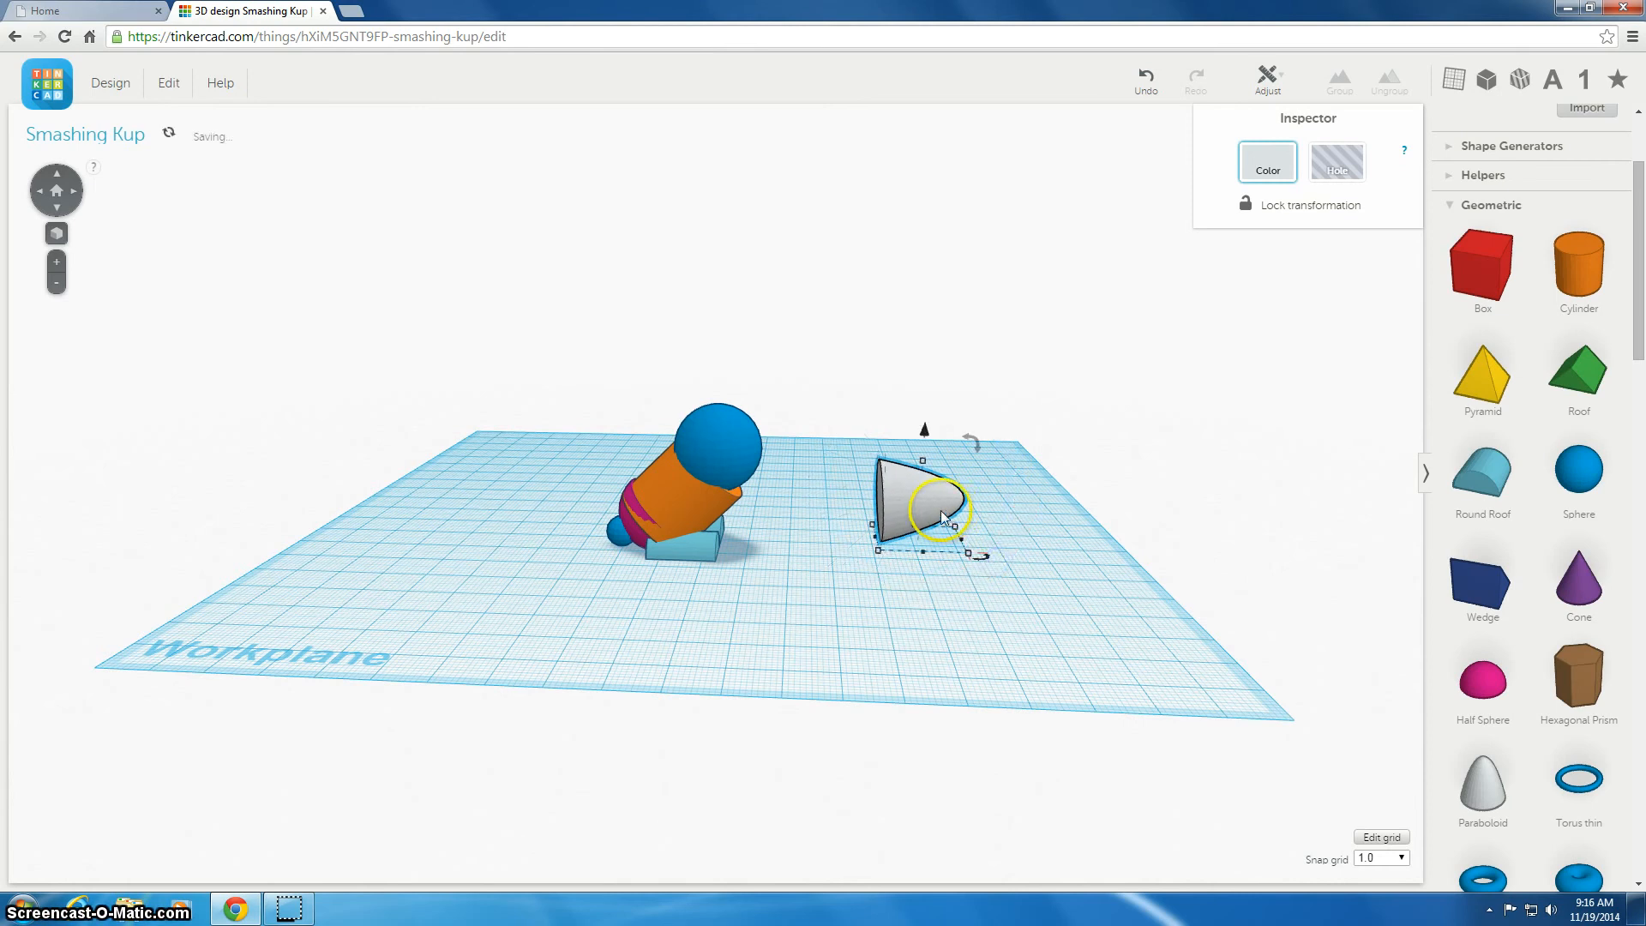
left_click_drag(931, 429, 926, 393)
left_click_drag(926, 467, 773, 471)
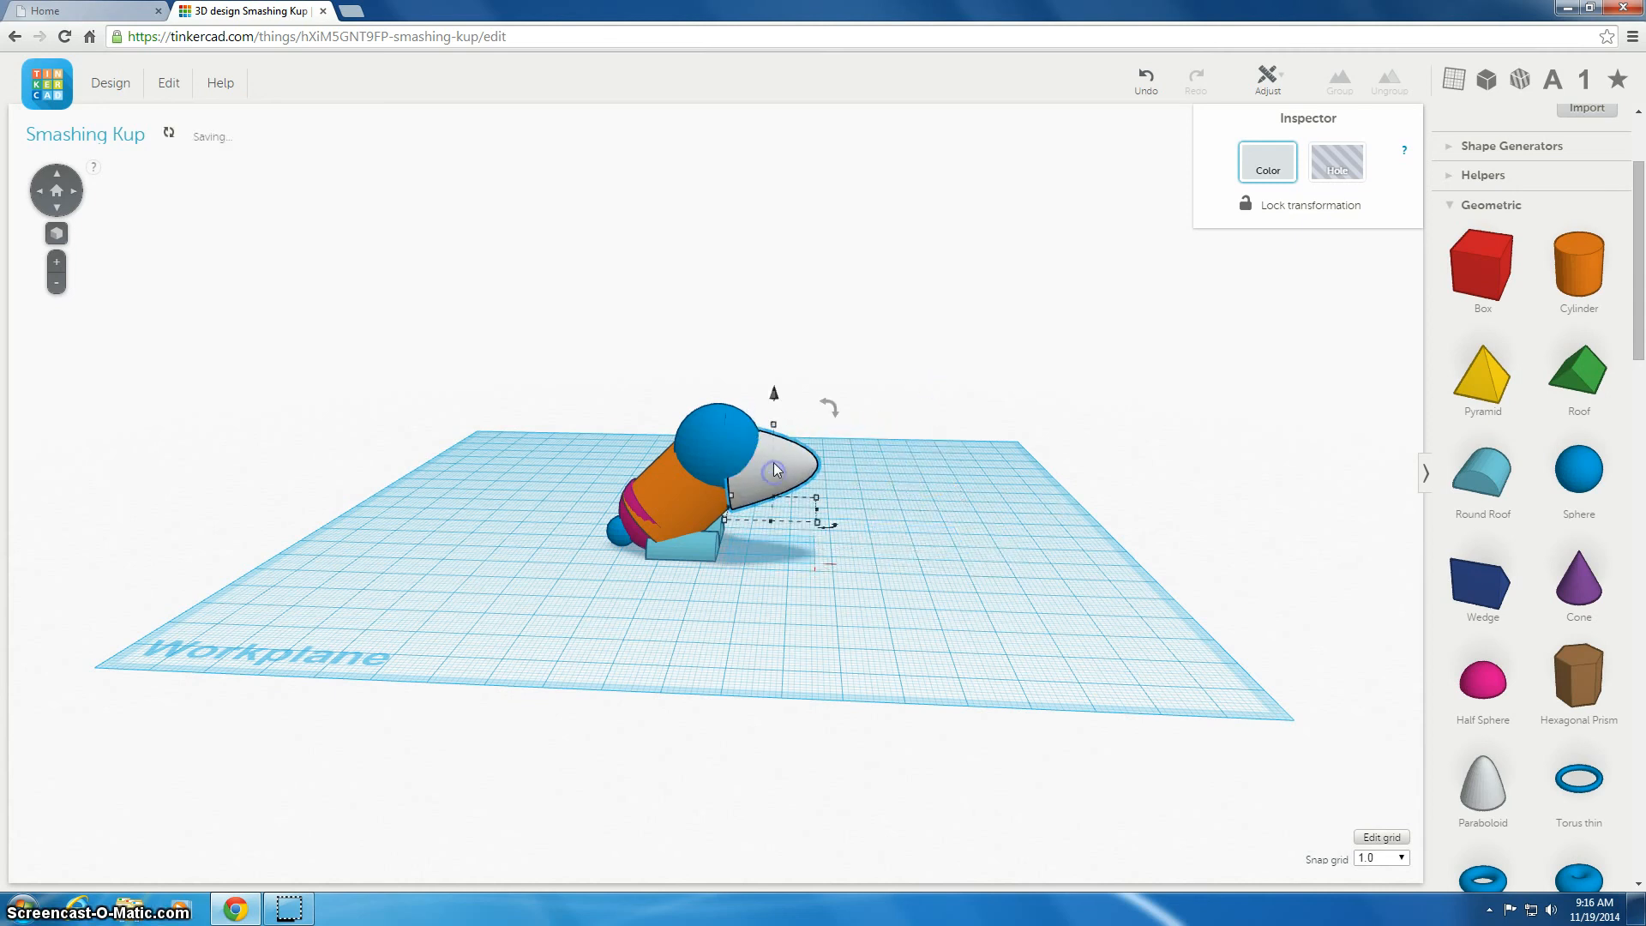
left_click_drag(775, 397, 769, 383)
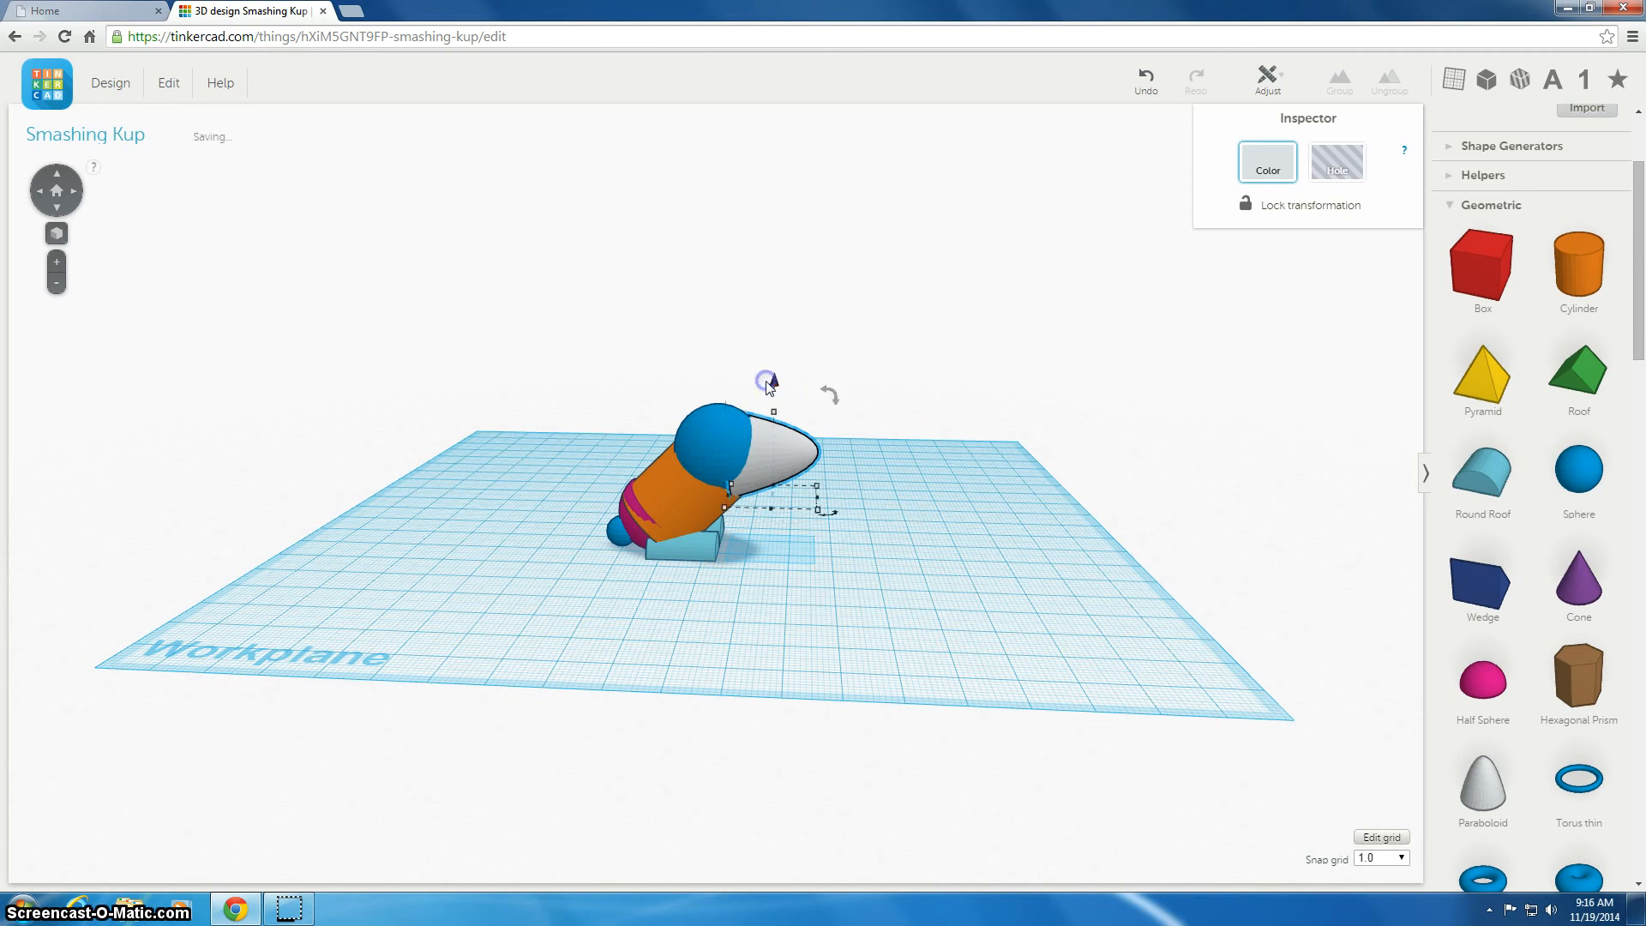
right_click_drag(949, 486, 674, 529)
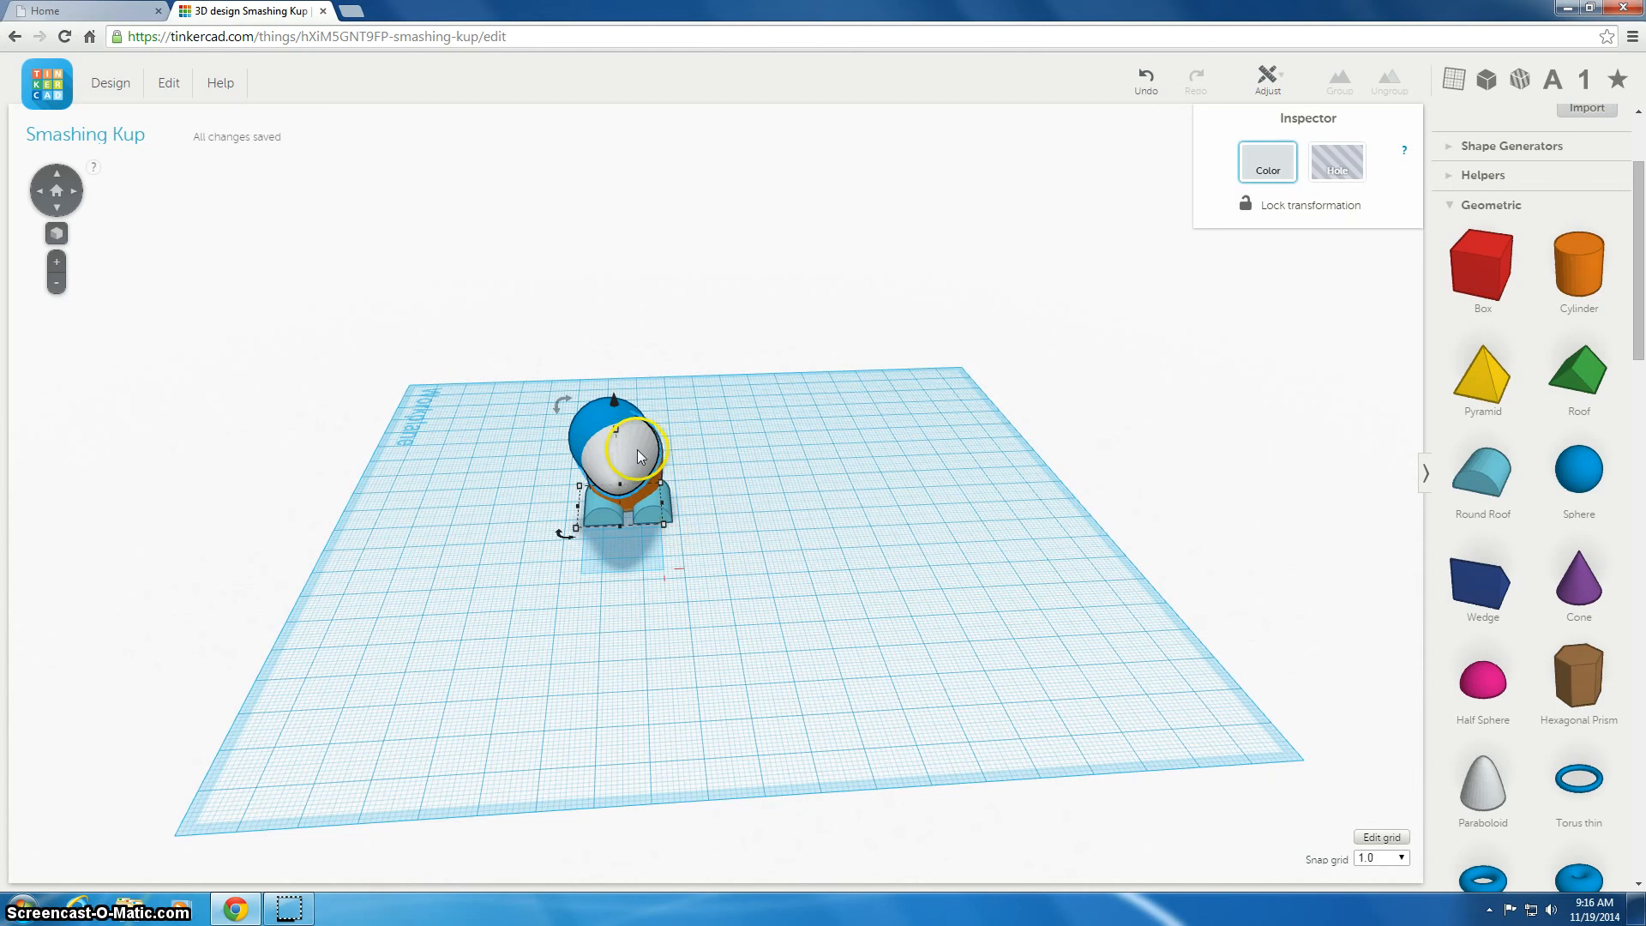
left_click_drag(636, 450, 628, 450)
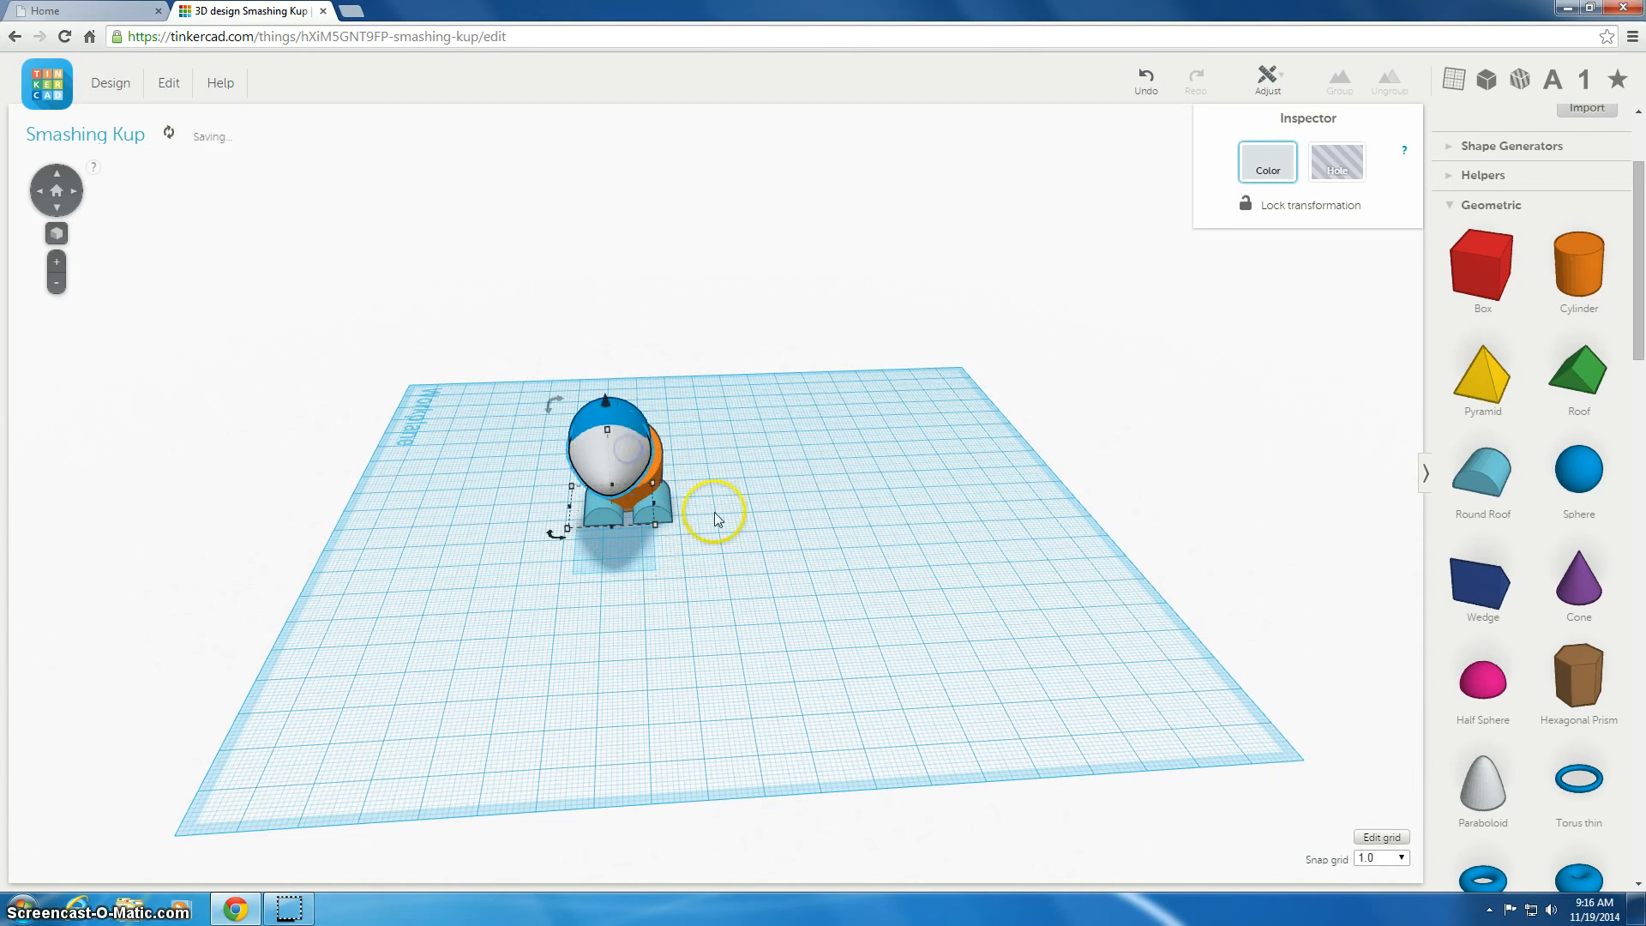
right_click_drag(721, 521, 979, 472)
Add a bunny ear from the Extras shapes, tilt it, raise it and place it on top of the head
left_click_drag(1639, 276, 1621, 785)
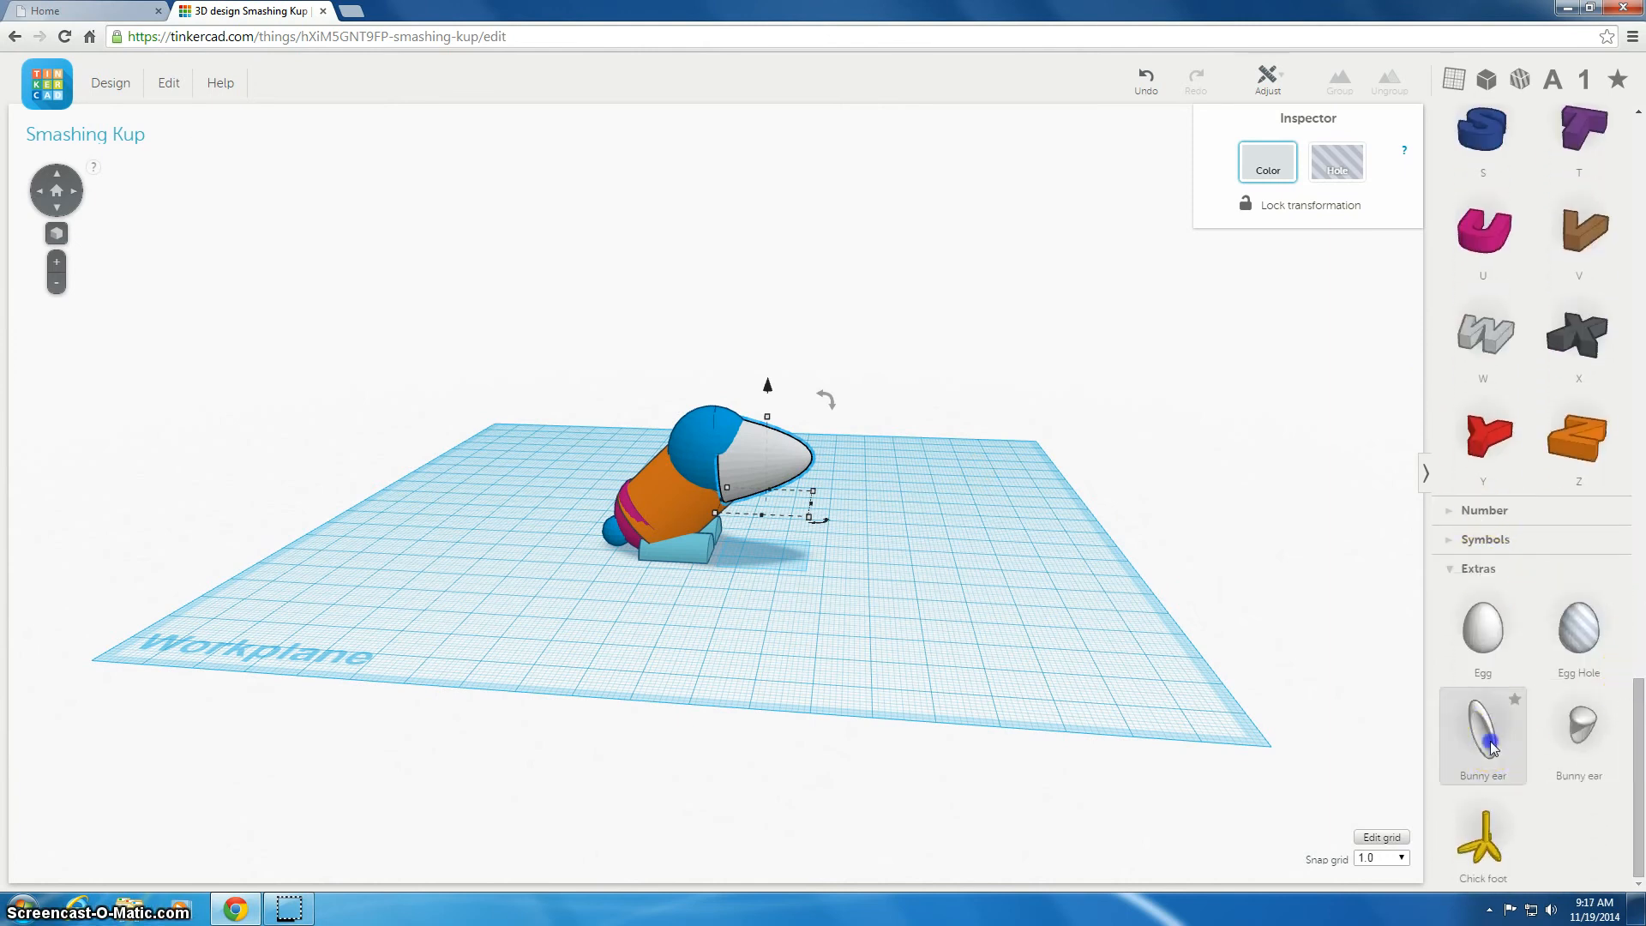
left_click_drag(1481, 729, 902, 583)
right_click_drag(1040, 558, 855, 545)
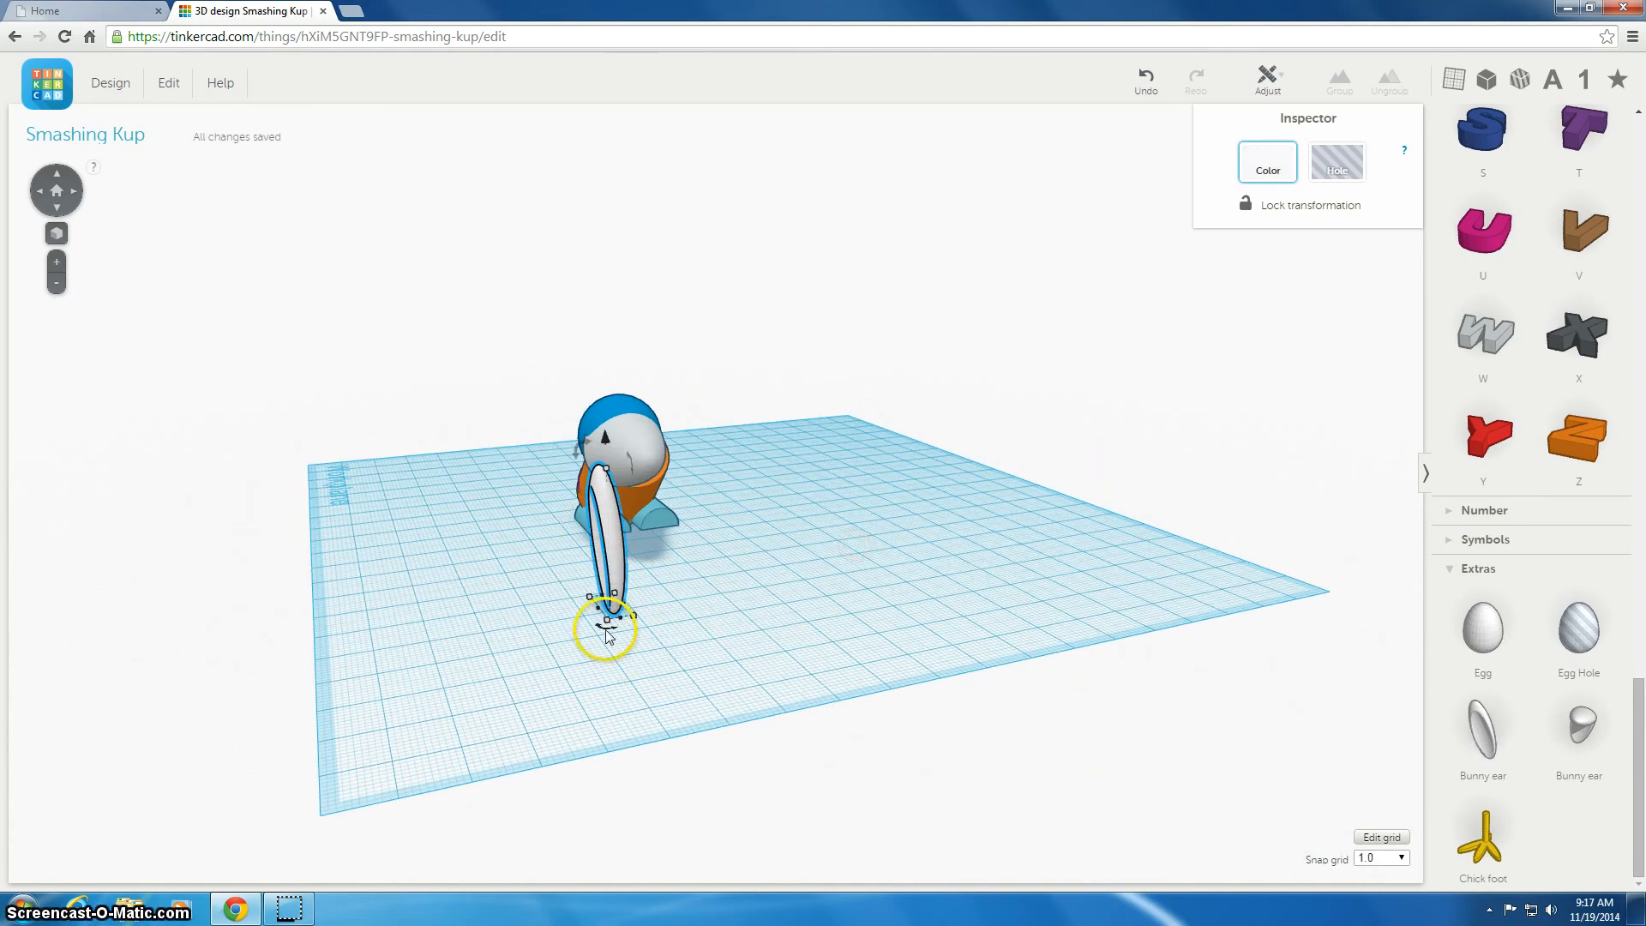
mouse_move(605, 627)
left_click_drag(622, 639, 675, 610)
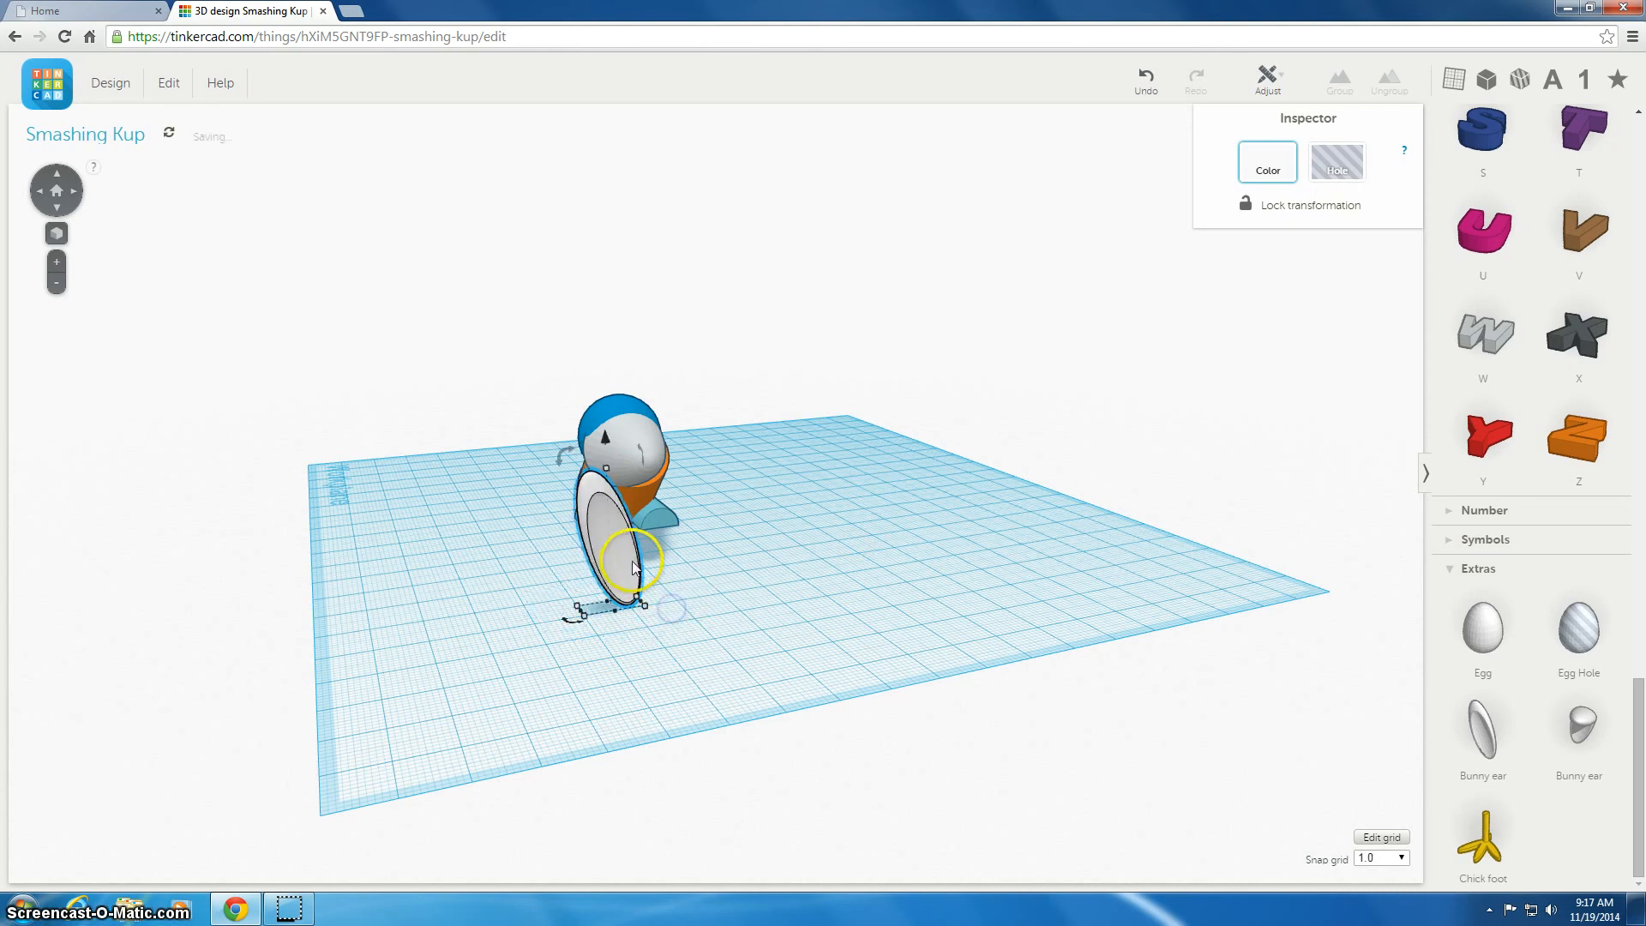
left_click(623, 457)
left_click_drag(613, 443, 630, 283)
right_click_drag(528, 585, 728, 612)
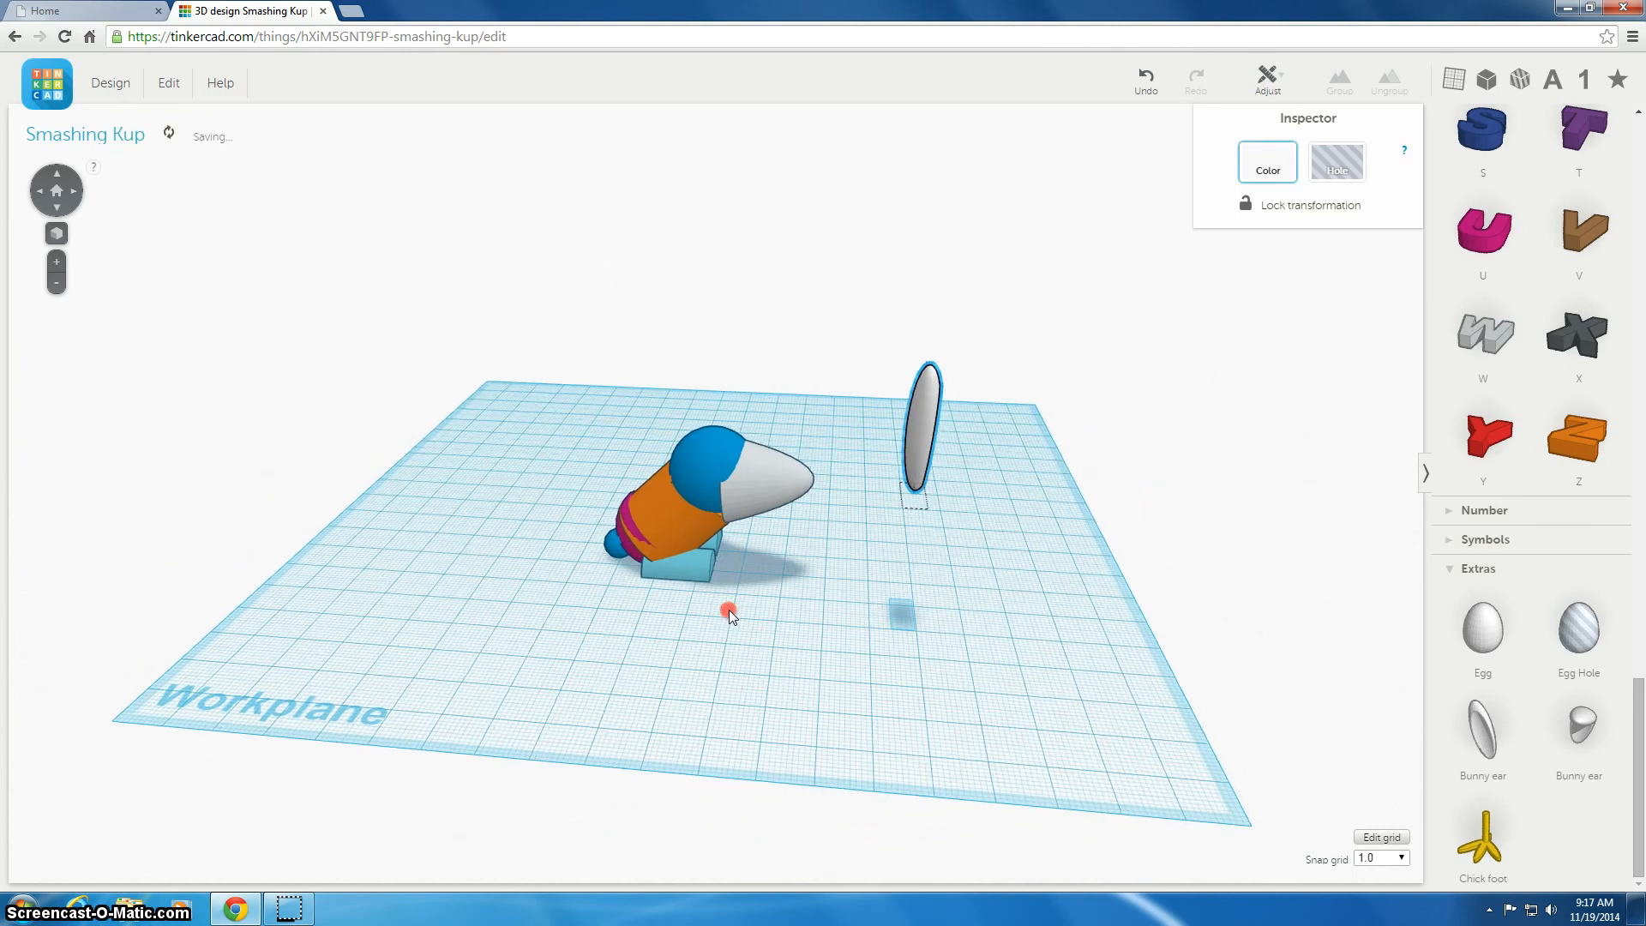
left_click_drag(924, 439, 716, 407)
right_click_drag(969, 585, 683, 544)
left_click(565, 392)
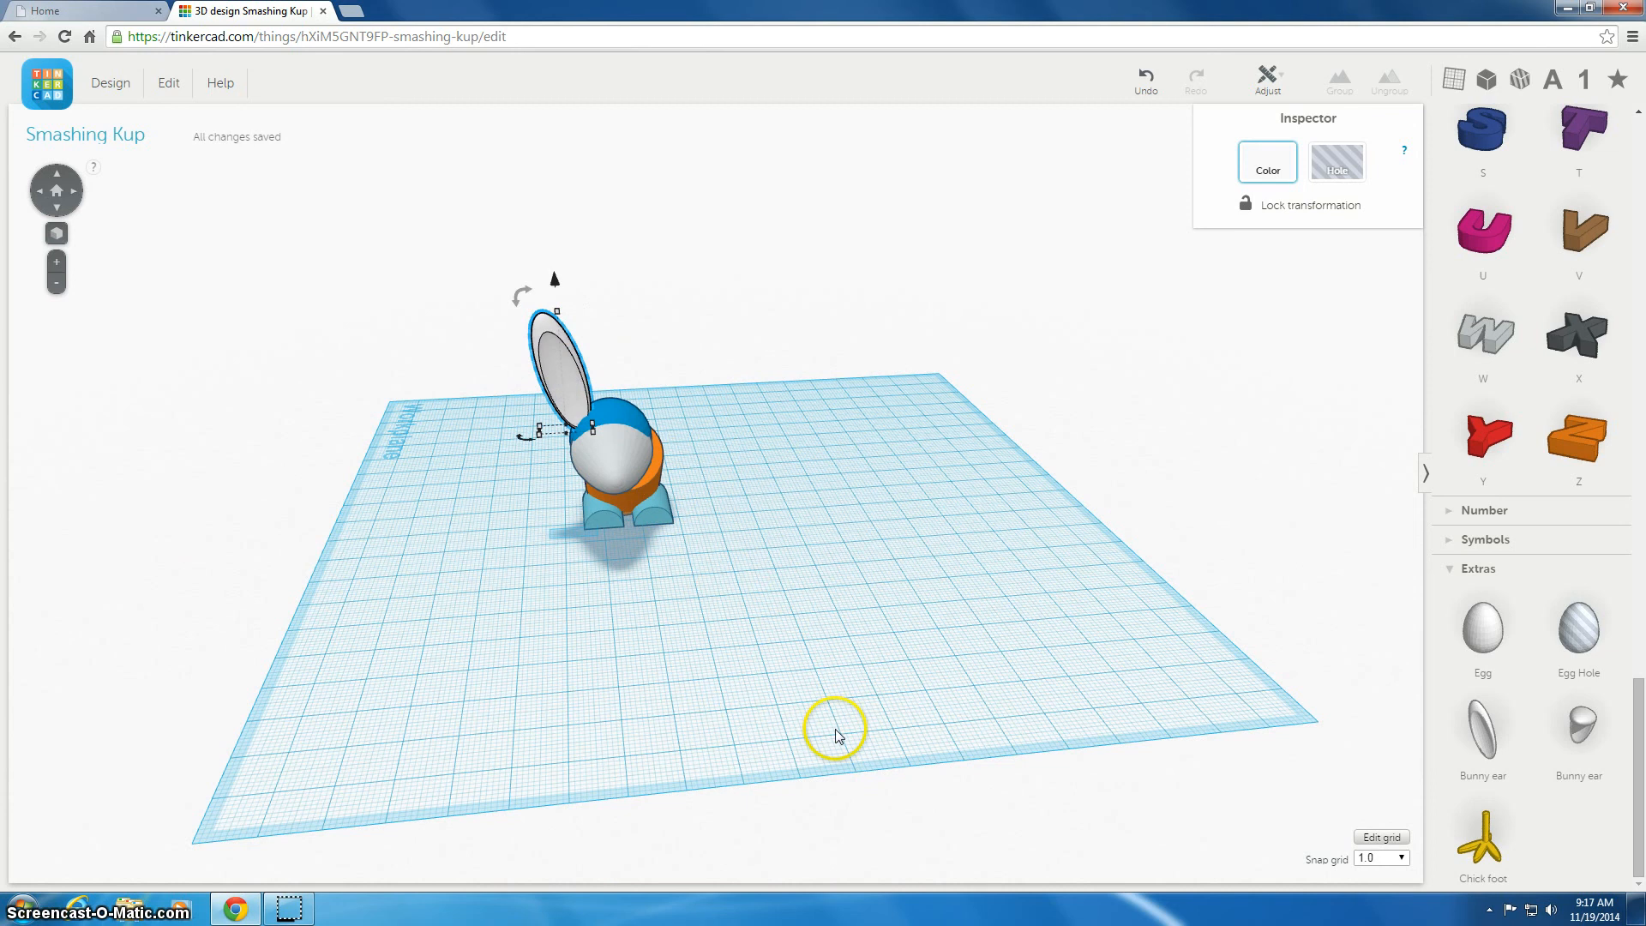
left_click(892, 757)
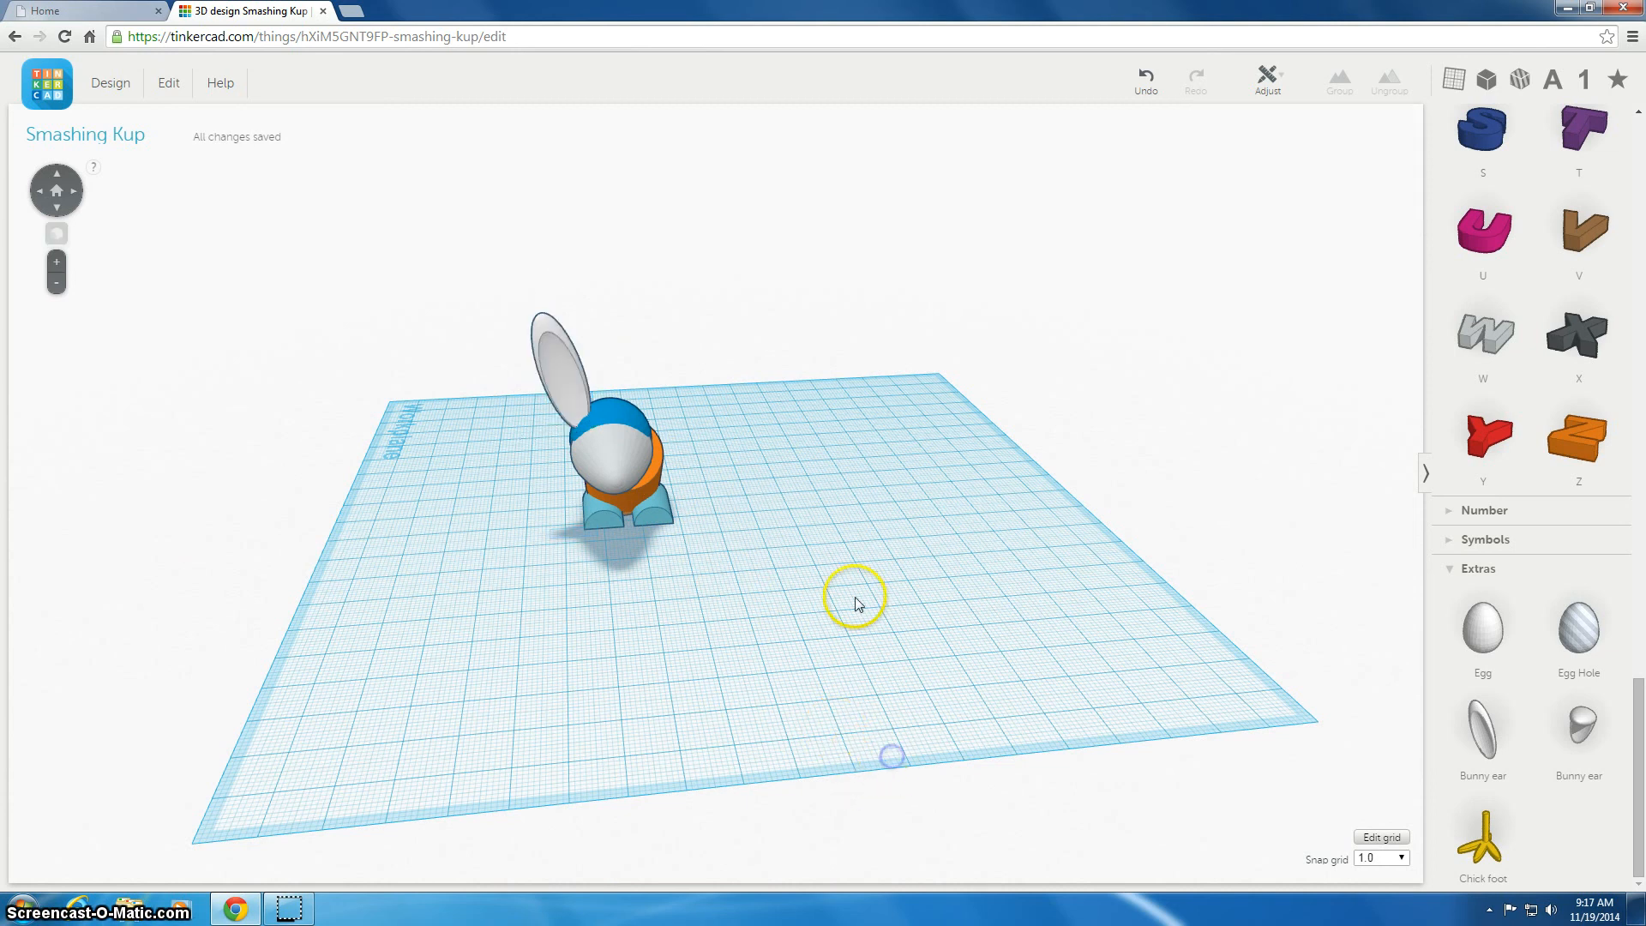
Copy and paste the bunny ear, then position the copy on the head beside the first ear
left_click(559, 377)
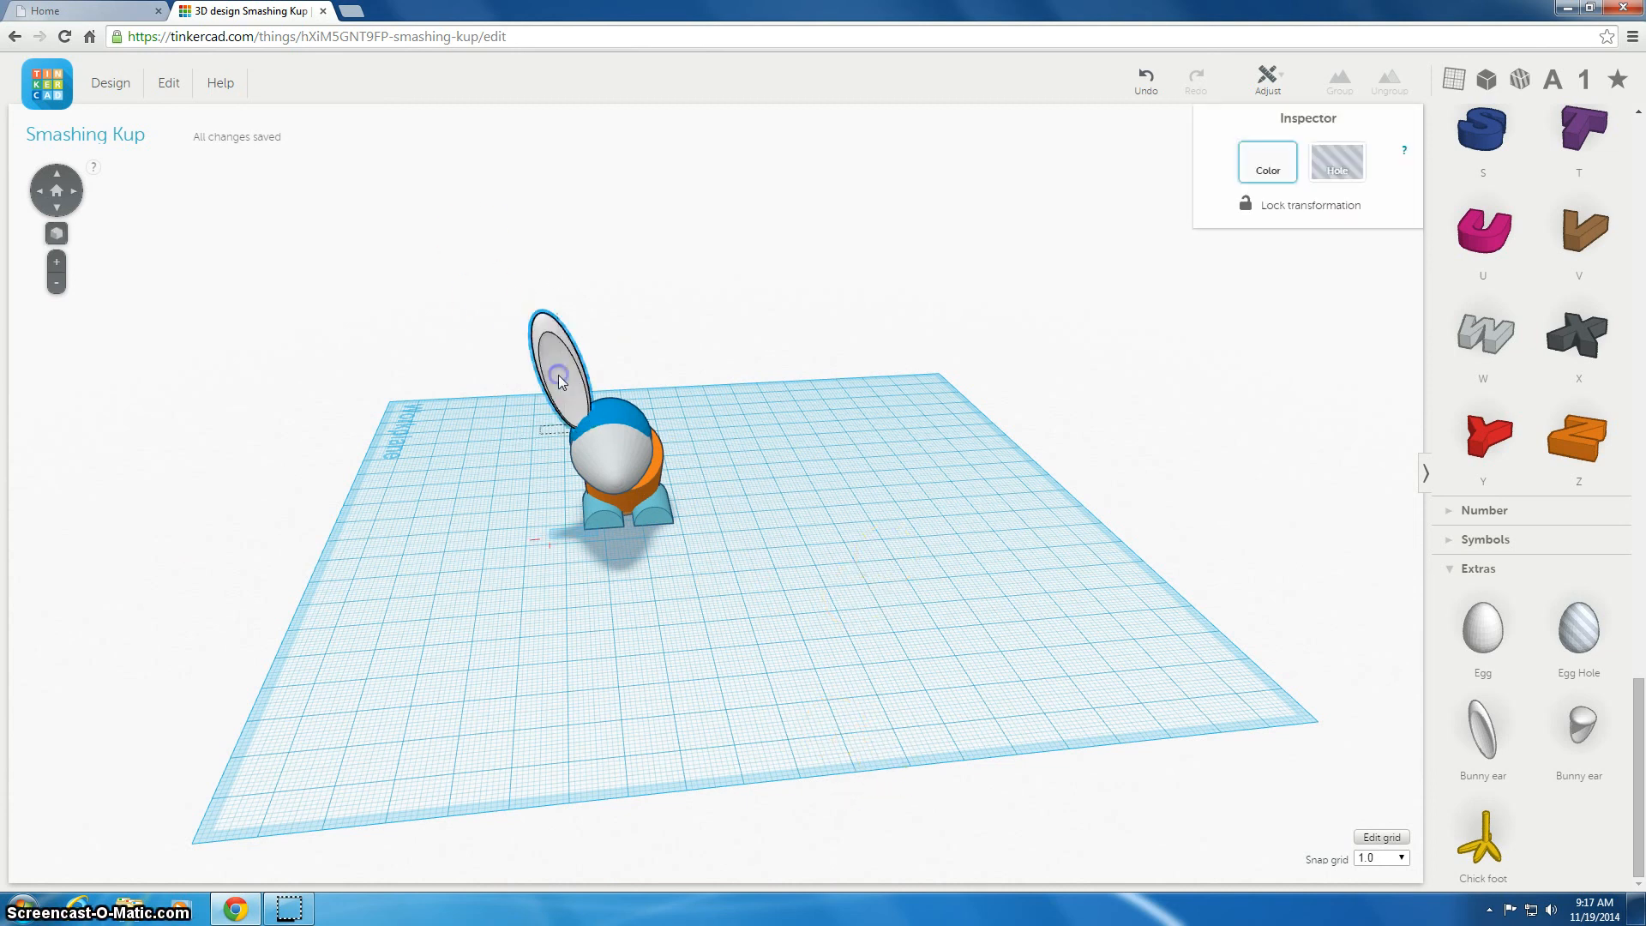
key("ctrl+c")
left_click(643, 391)
key("ctrl+v")
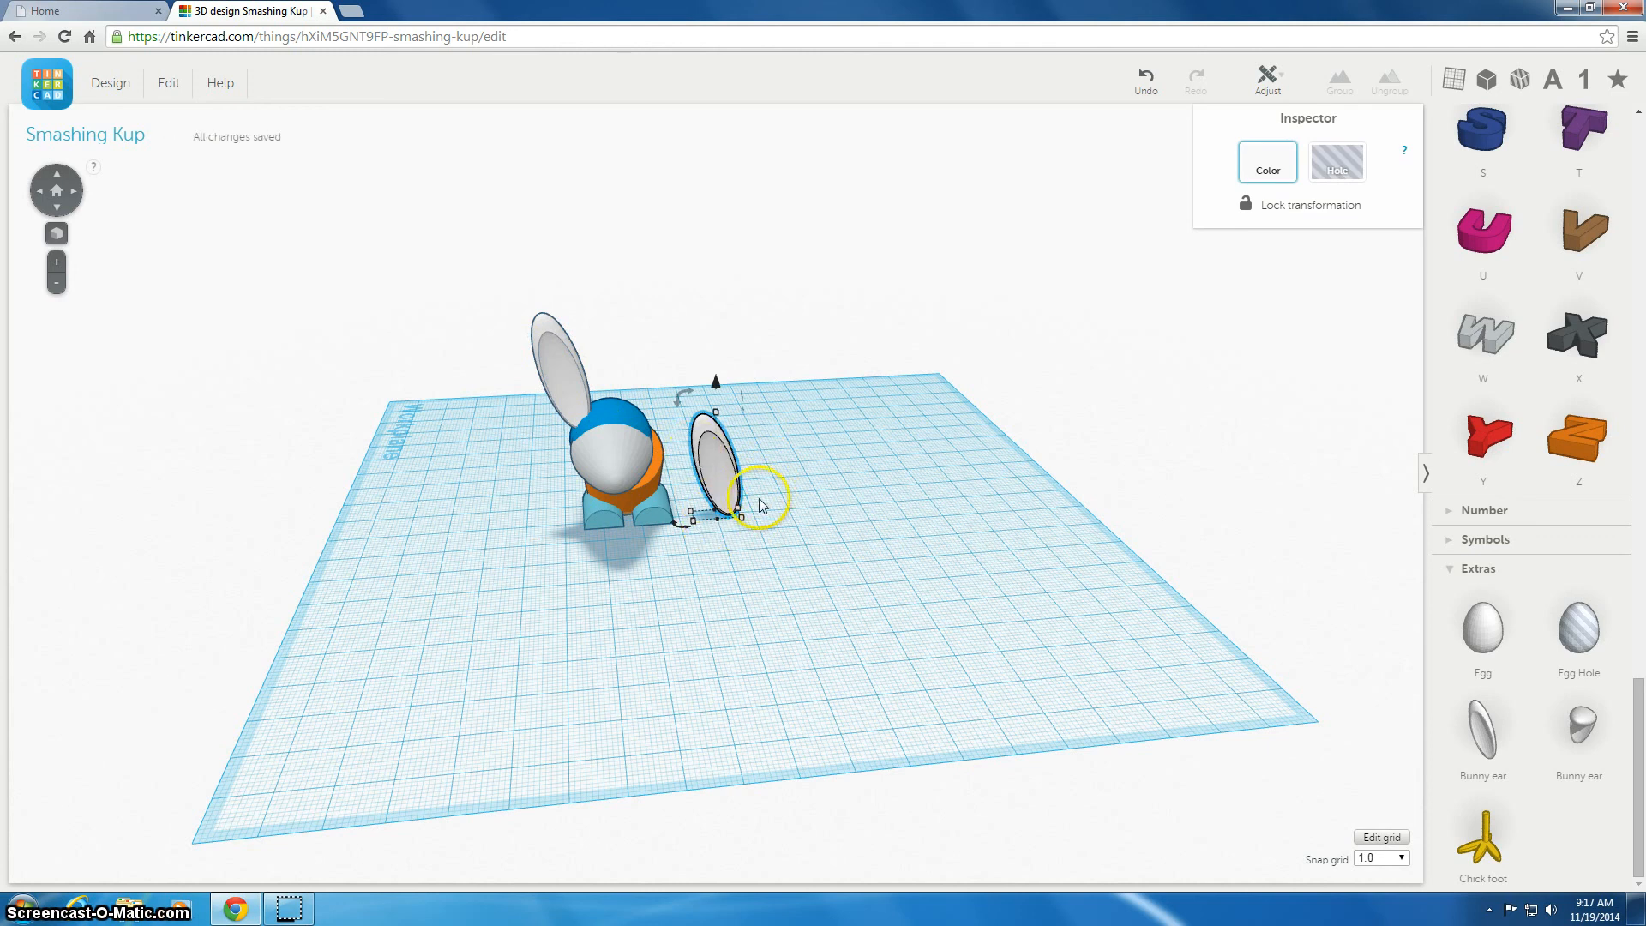
left_click_drag(684, 395, 712, 269)
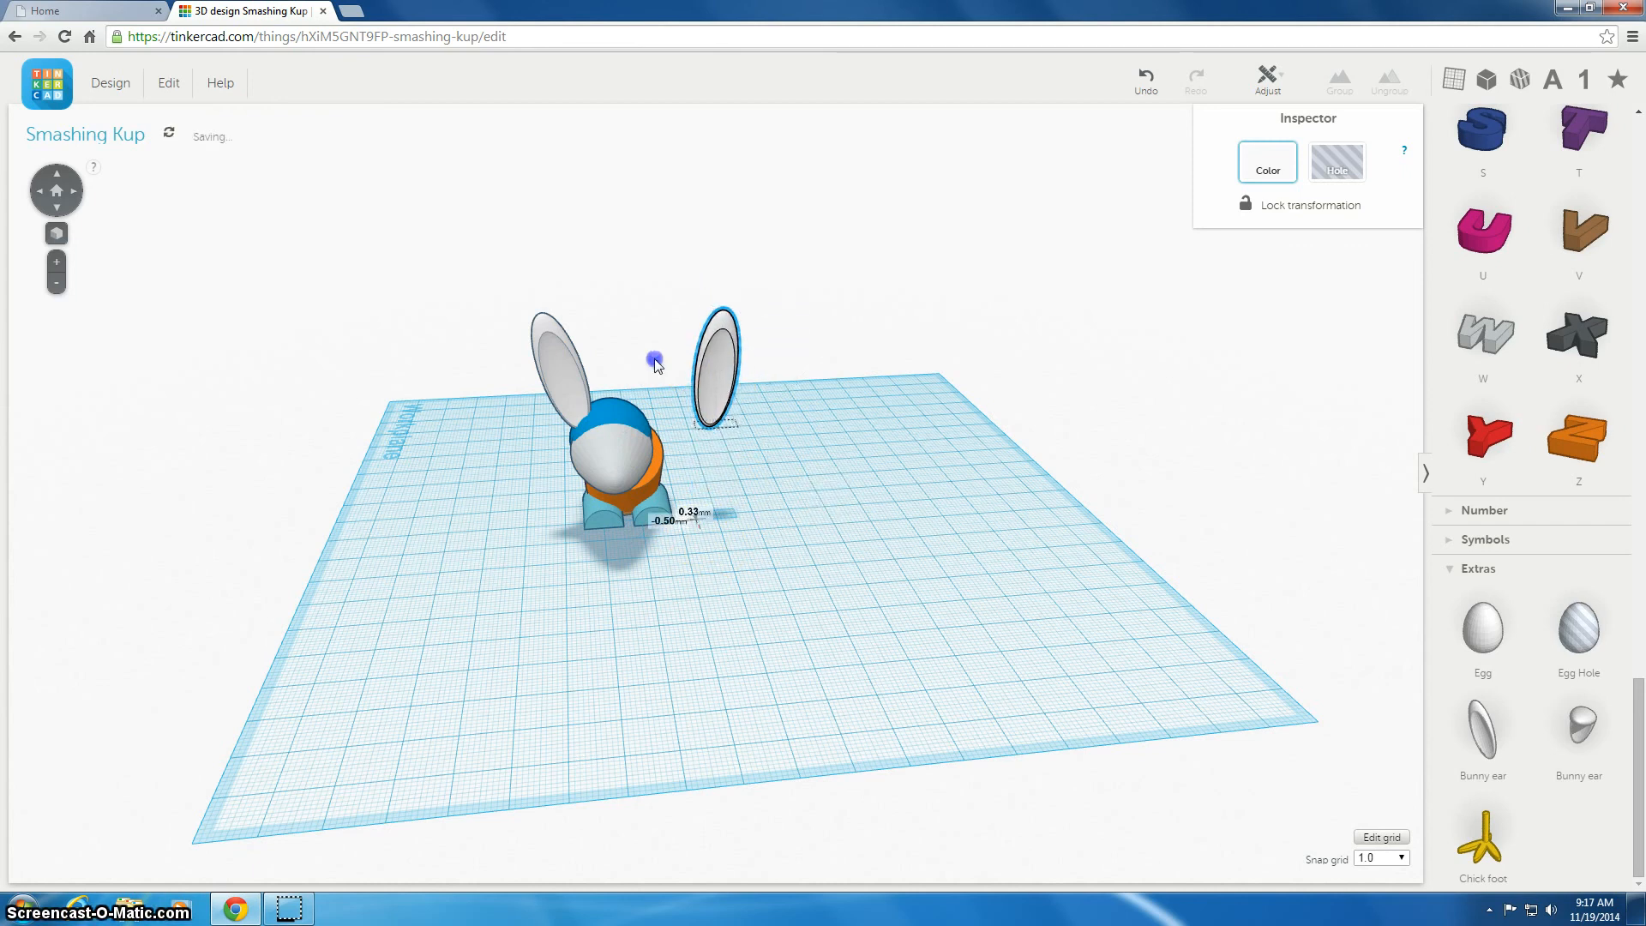
left_click_drag(655, 364, 625, 364)
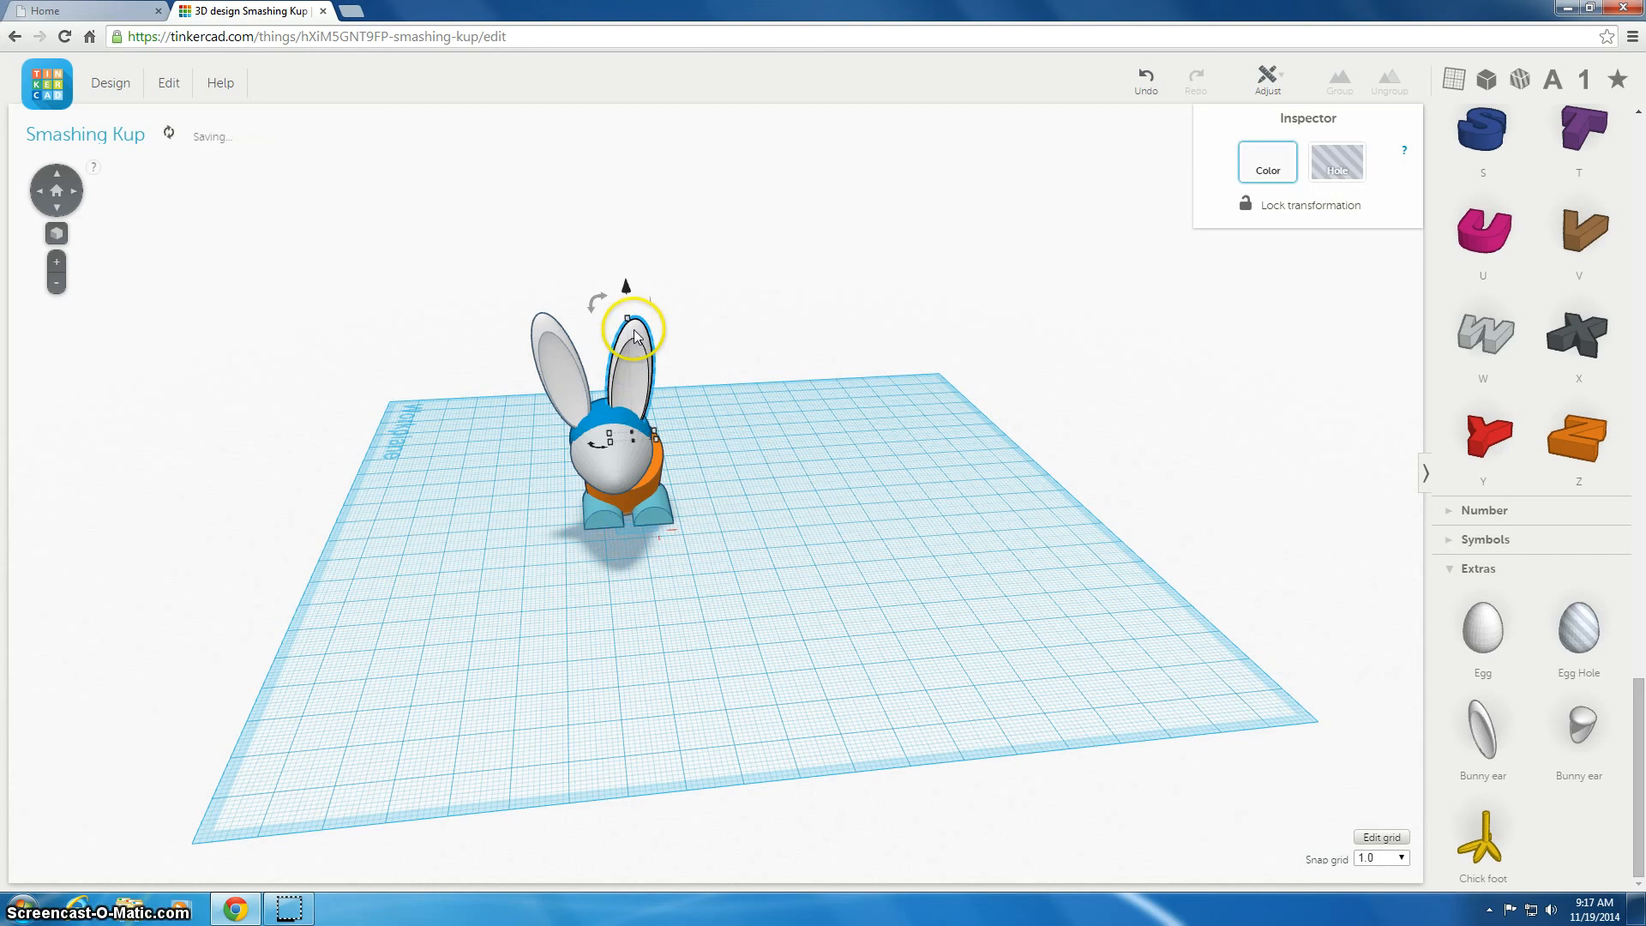
left_click_drag(625, 286, 624, 276)
right_click_drag(661, 607, 662, 520)
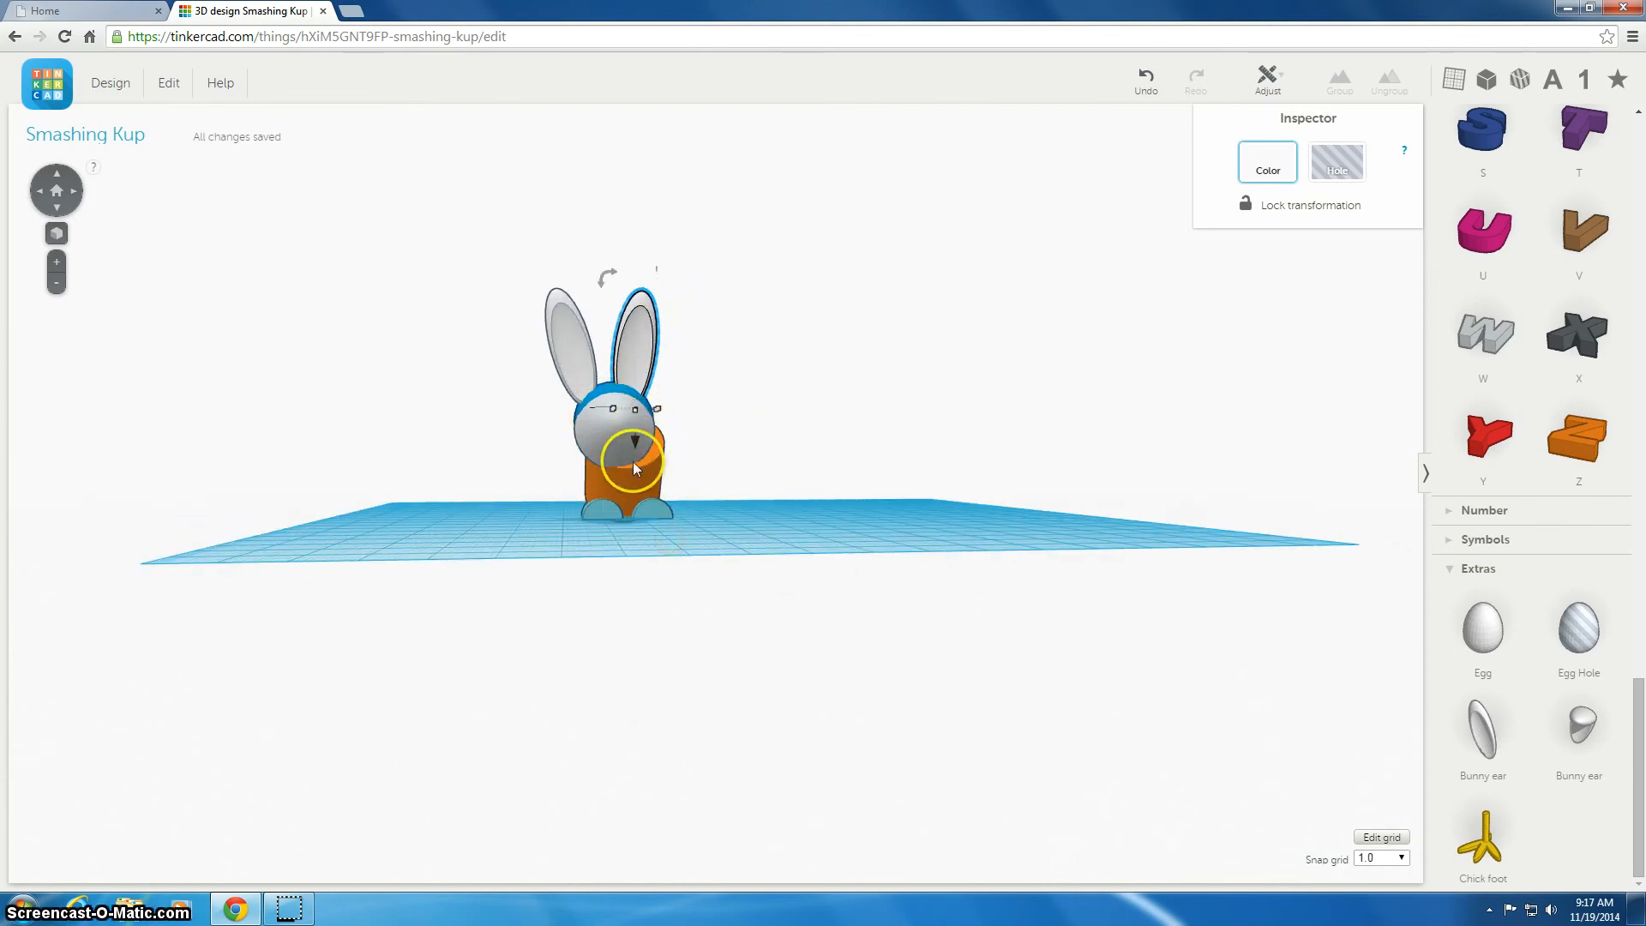
right_click_drag(810, 477, 808, 539)
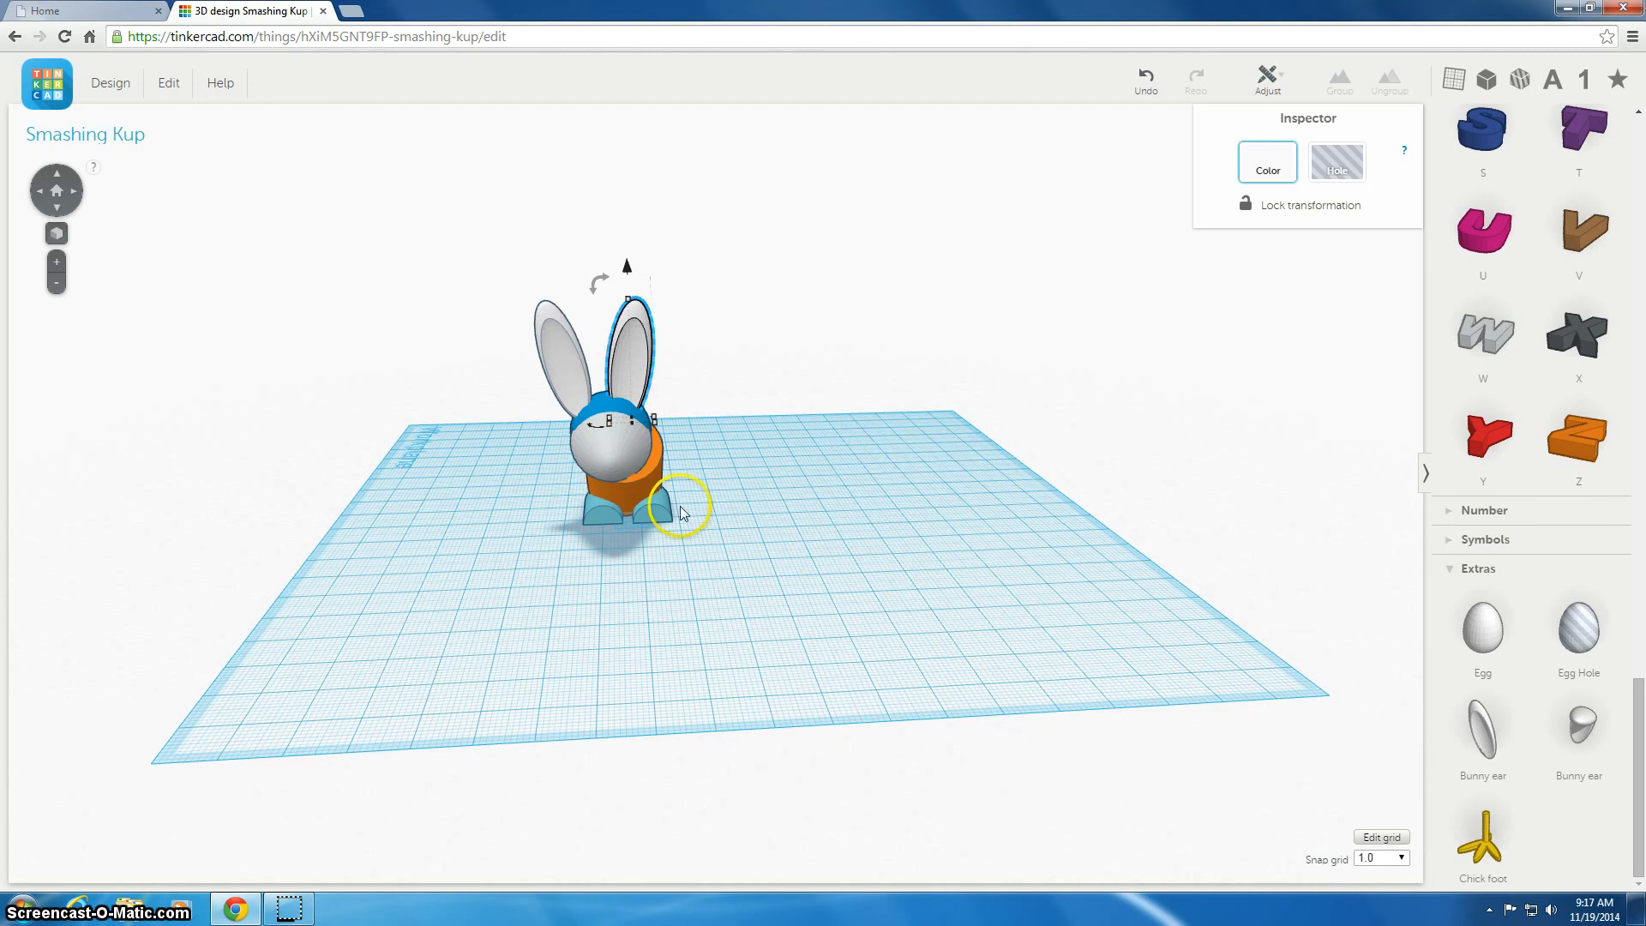
right_click_drag(754, 512, 1031, 481)
Save the bunny design
left_click(761, 389)
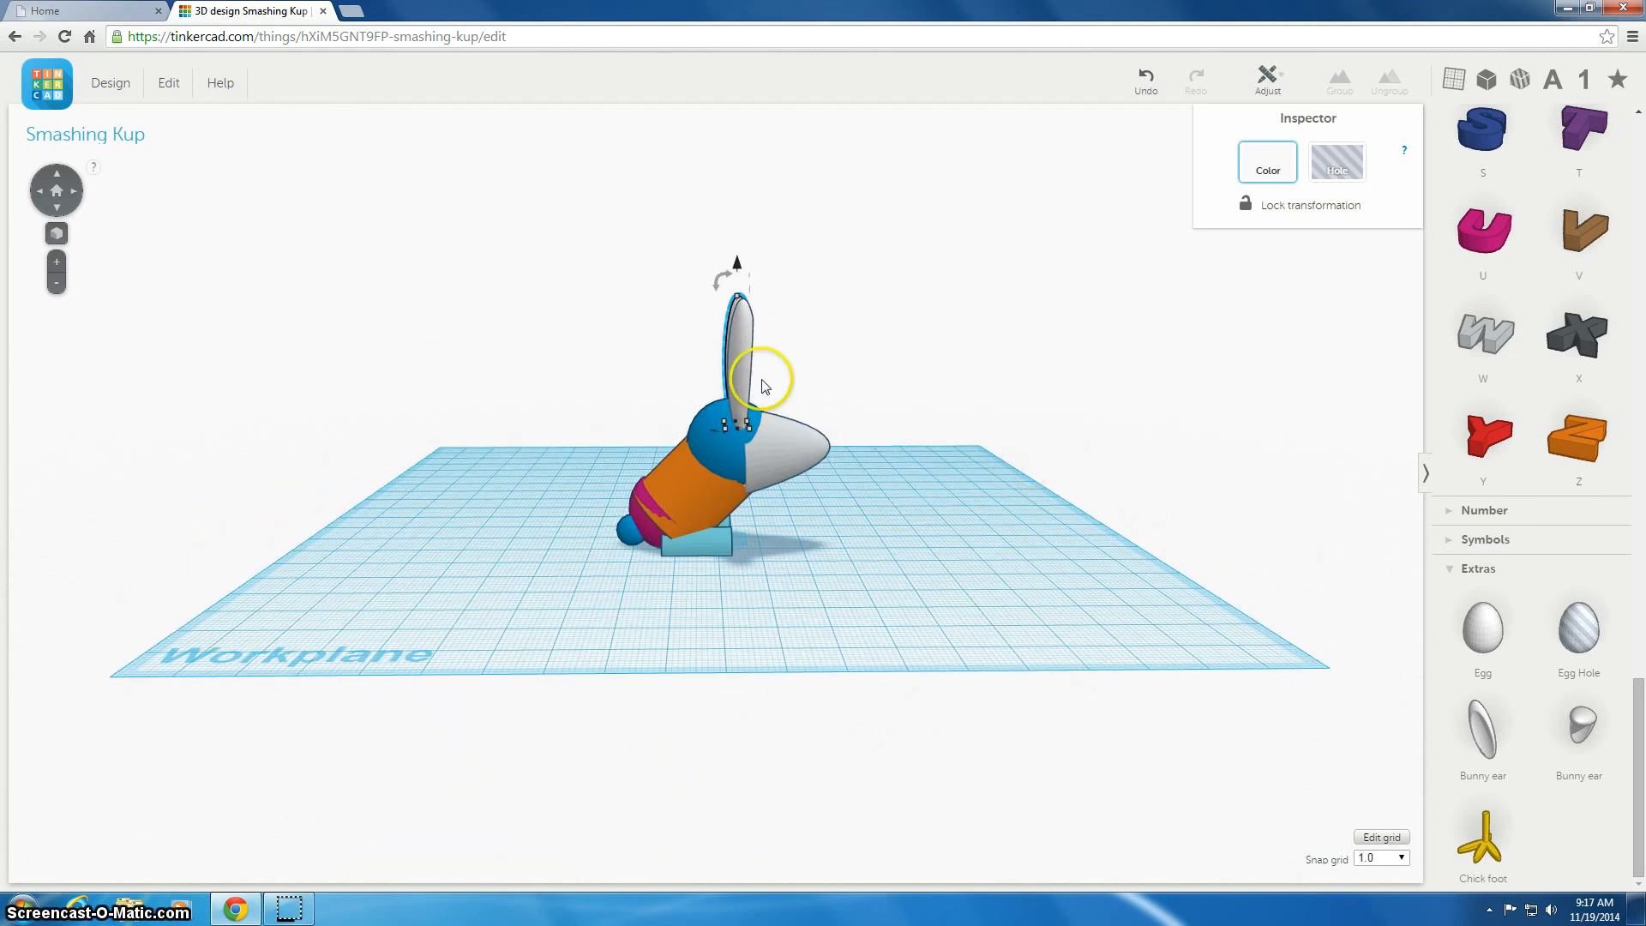
right_click_drag(886, 412, 812, 452)
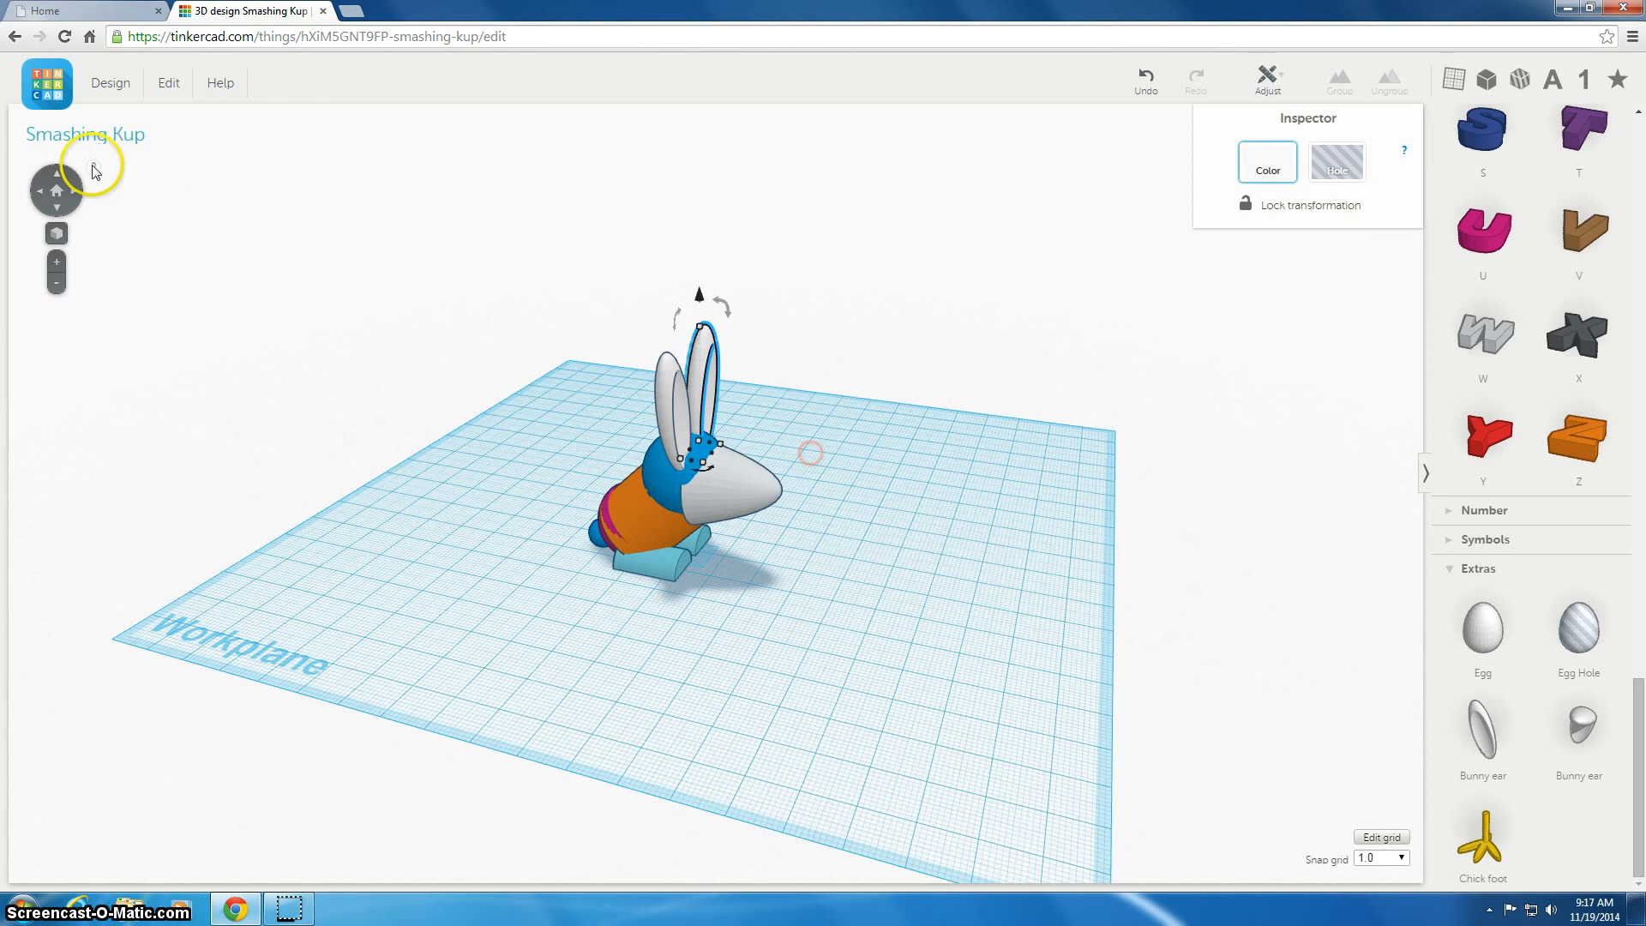
left_click(120, 82)
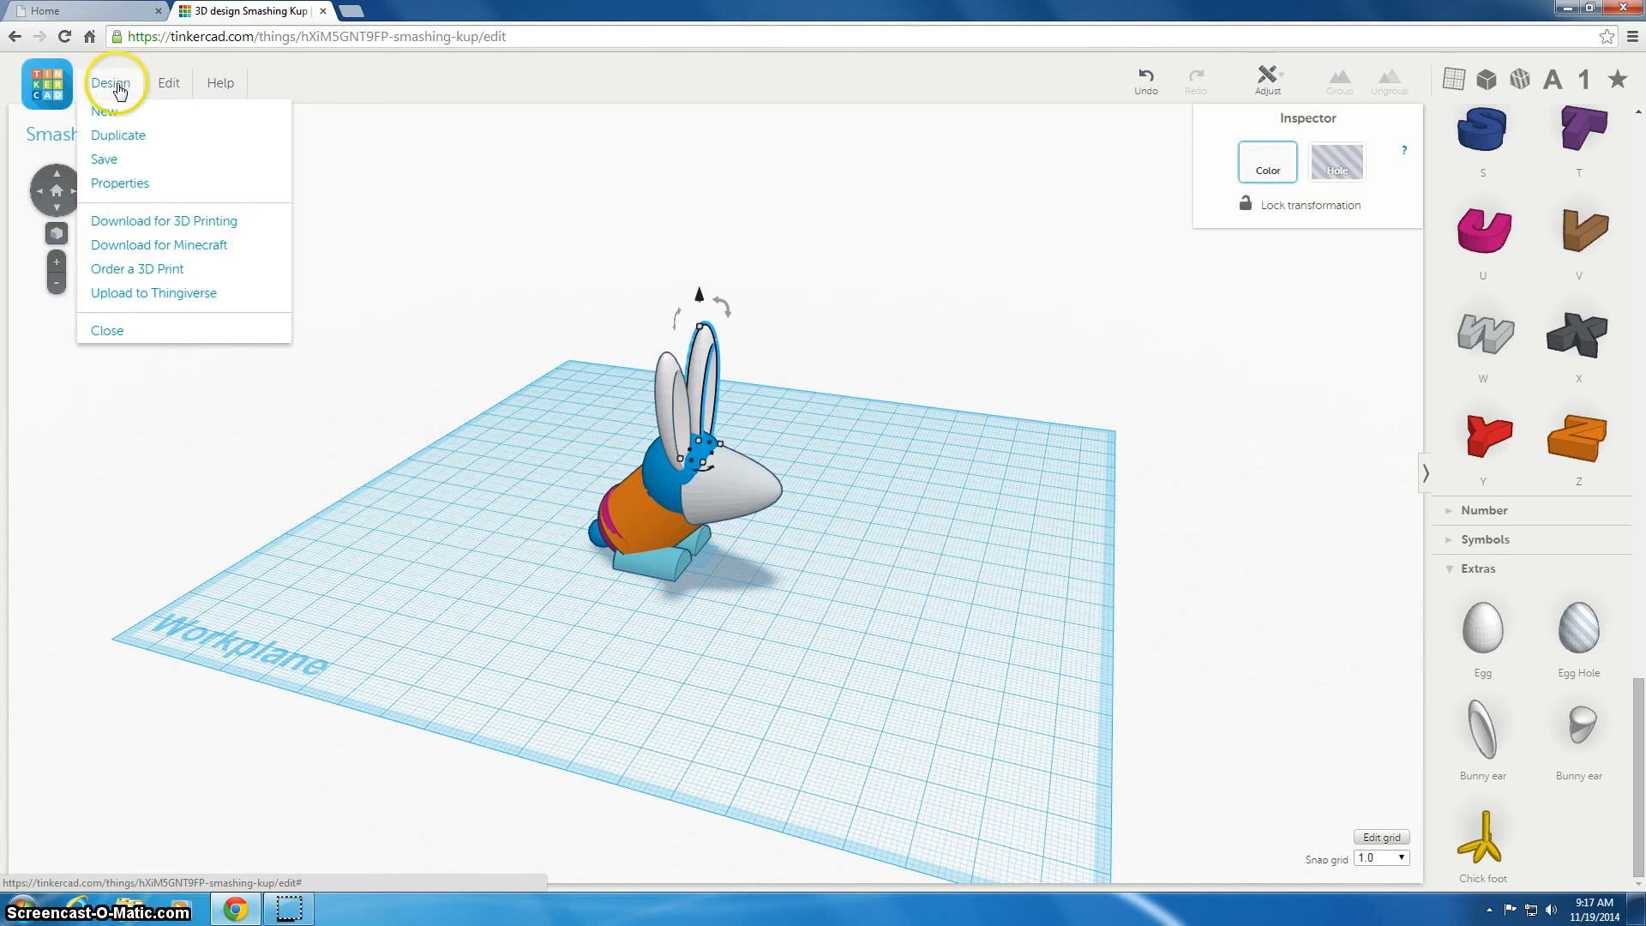
left_click(124, 162)
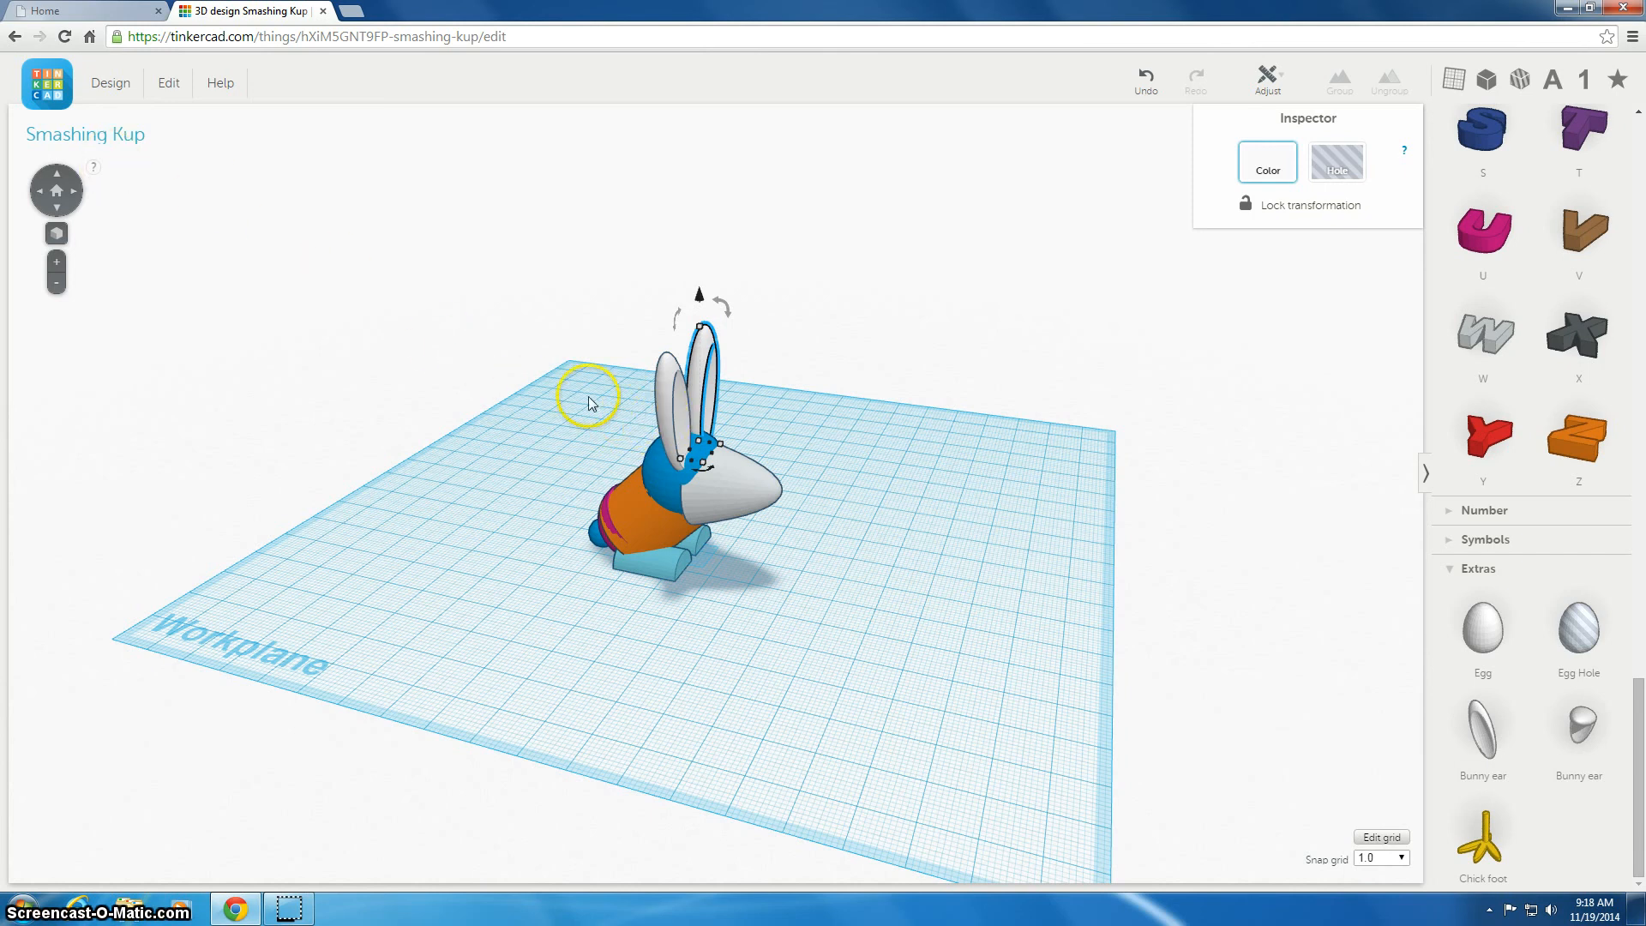
Download the design for 3D printing as an .STL file
mouse_move(546, 410)
right_mouse_down()
mouse_move(555, 393)
mouse_move(445, 379)
mouse_move(443, 408)
right_mouse_up()
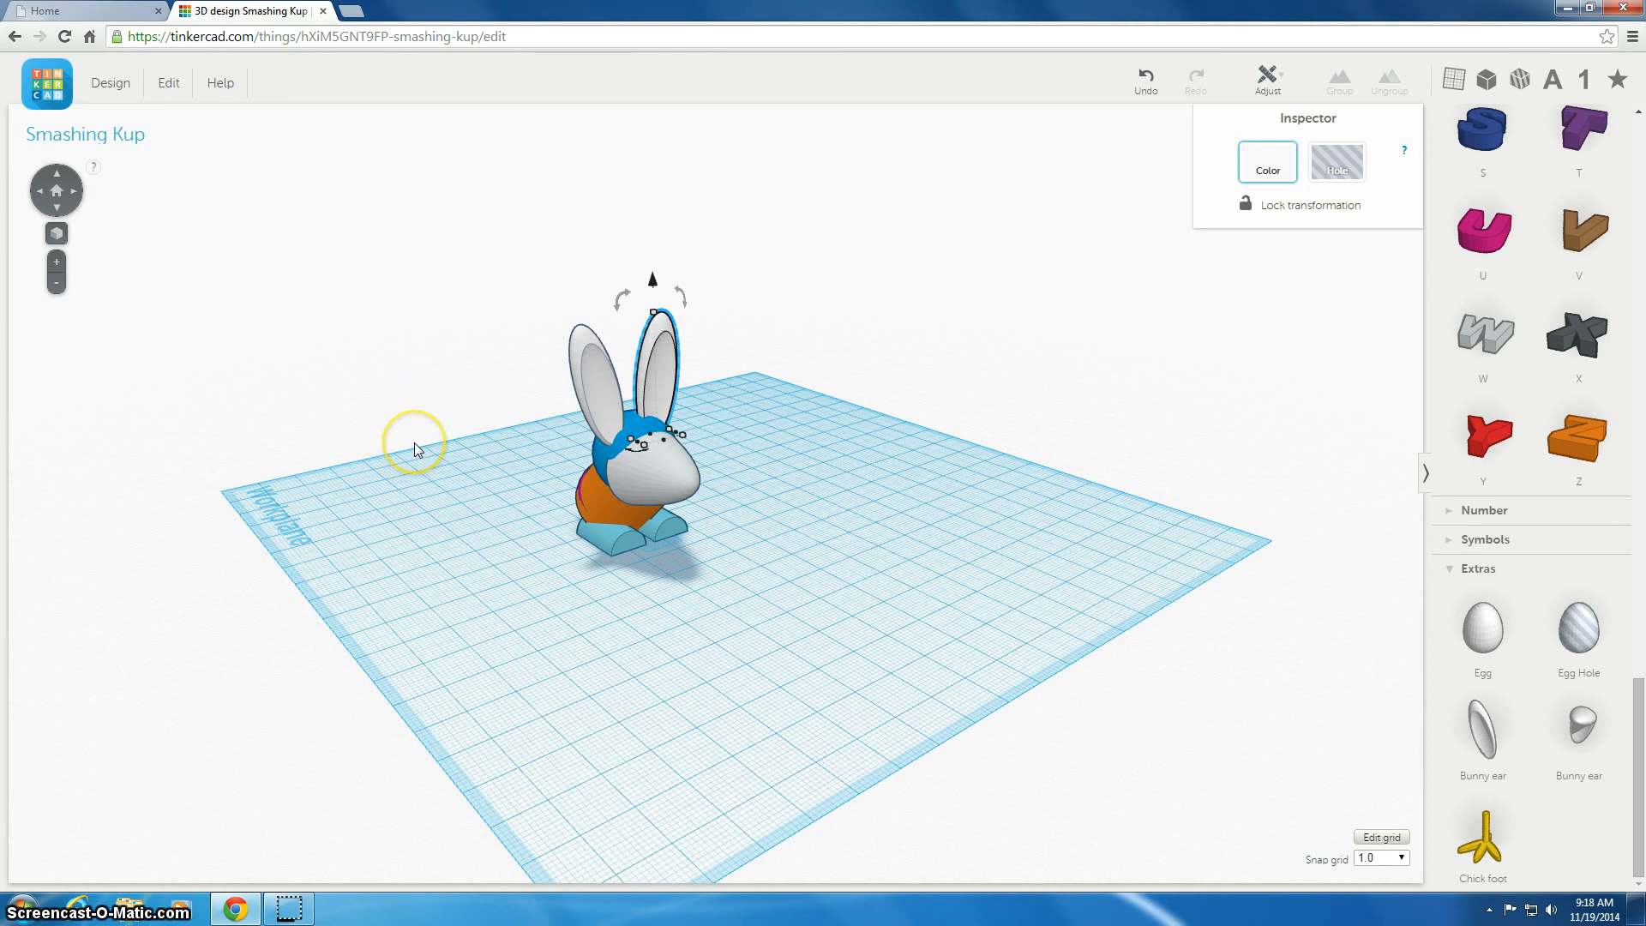
right_click_drag(413, 555, 530, 509)
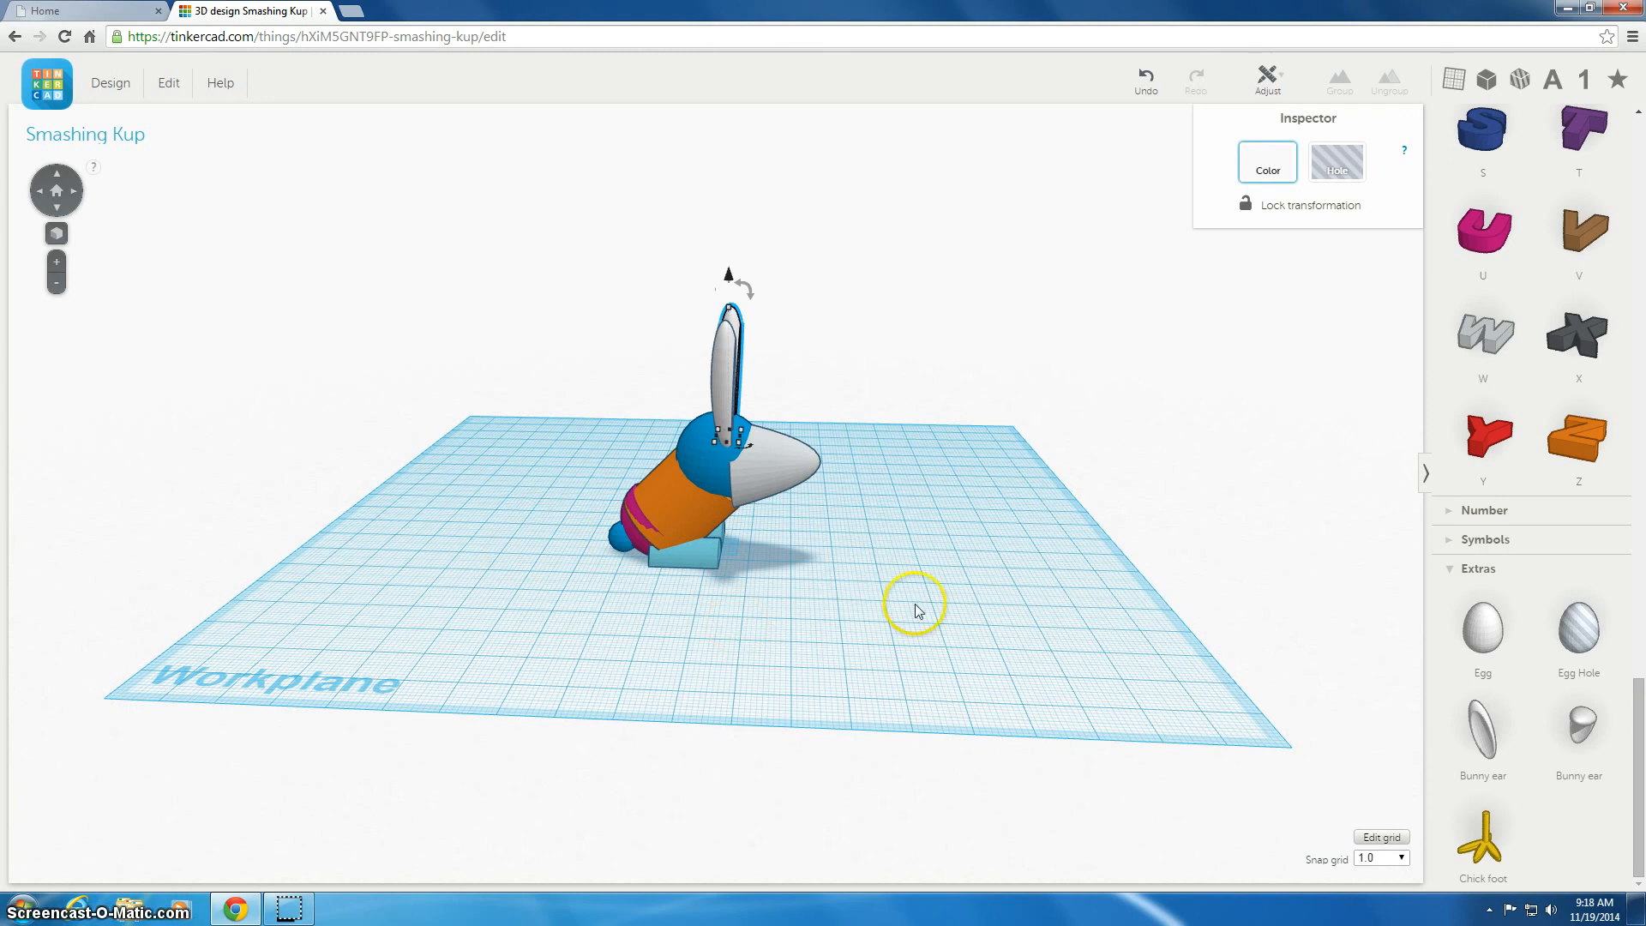
left_click(106, 84)
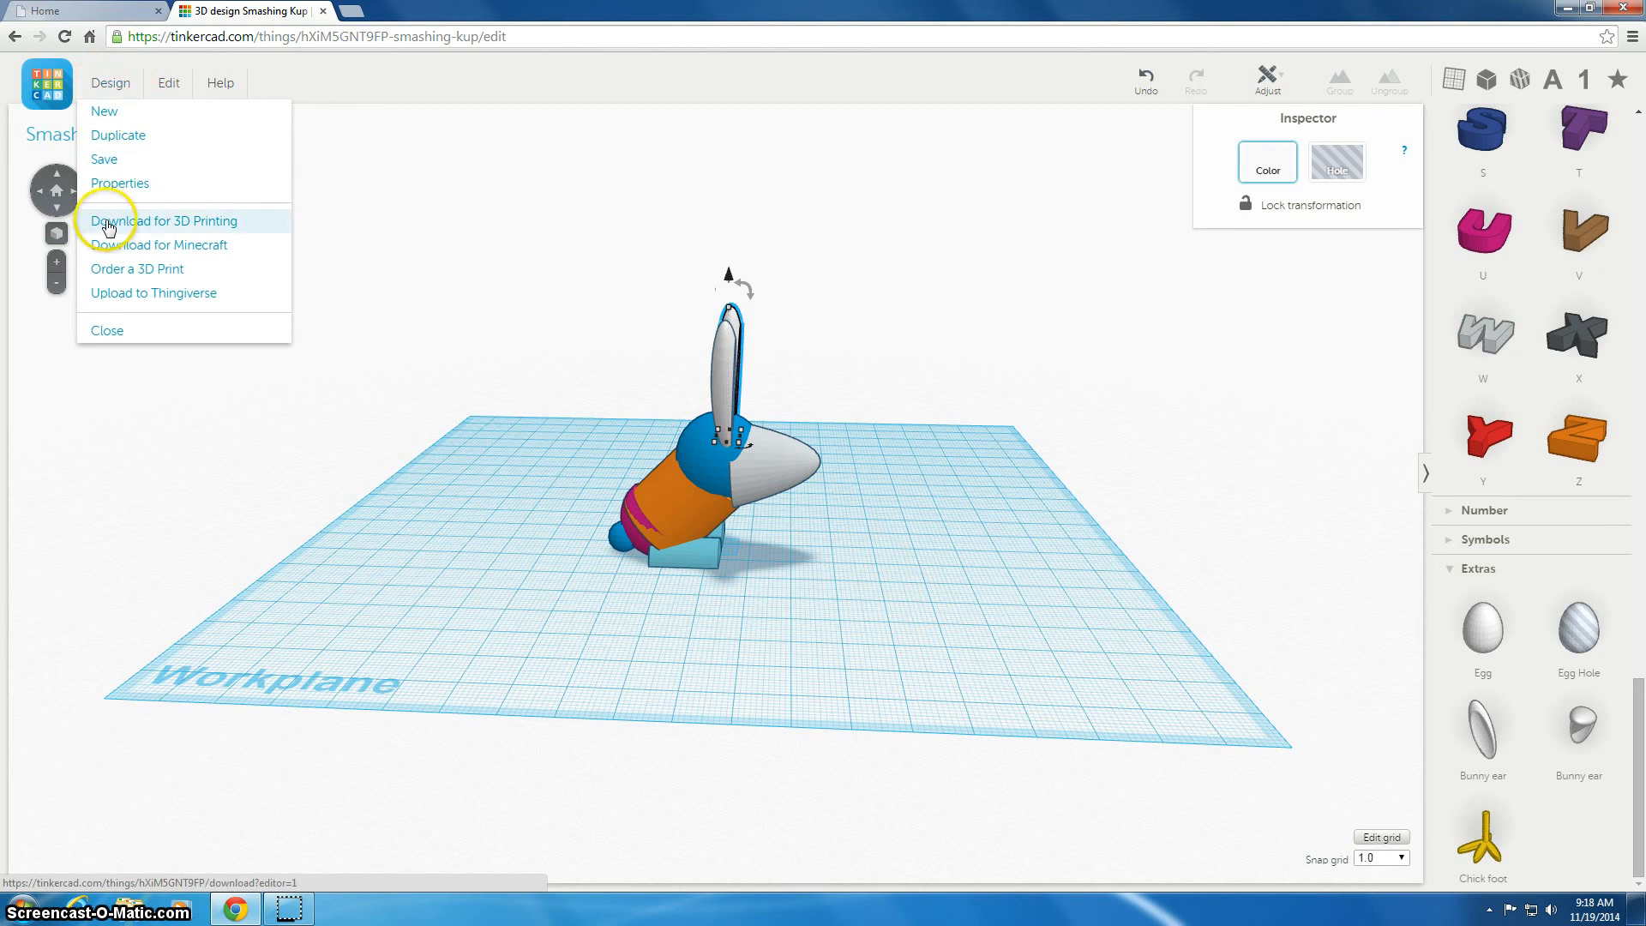
left_click(110, 223)
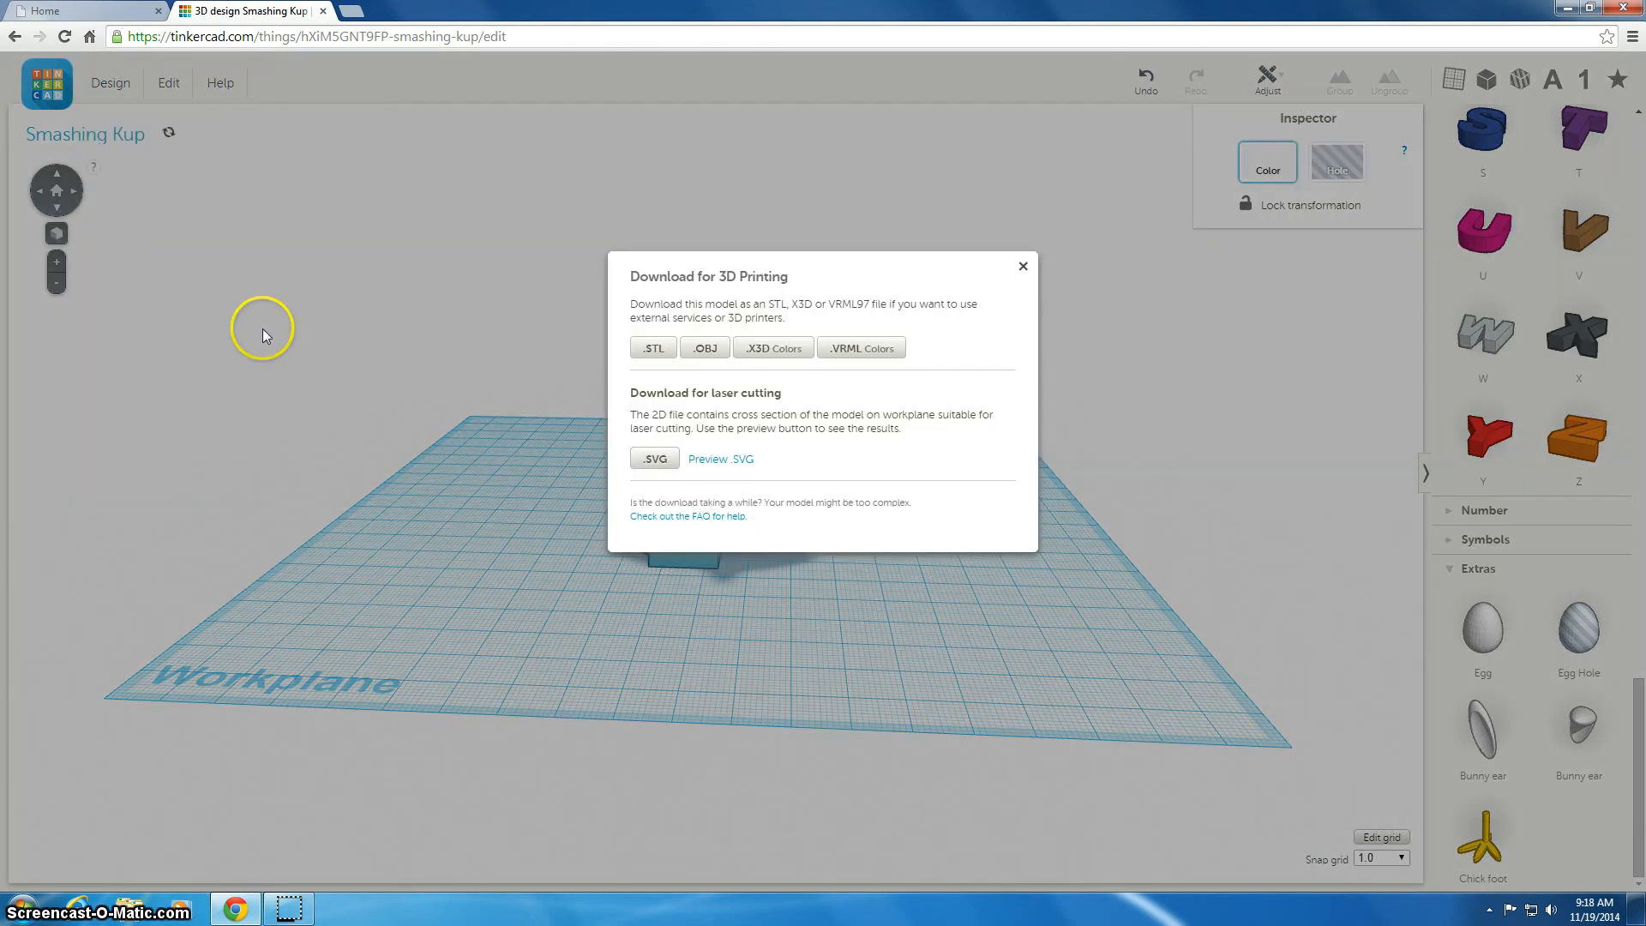
left_click(651, 353)
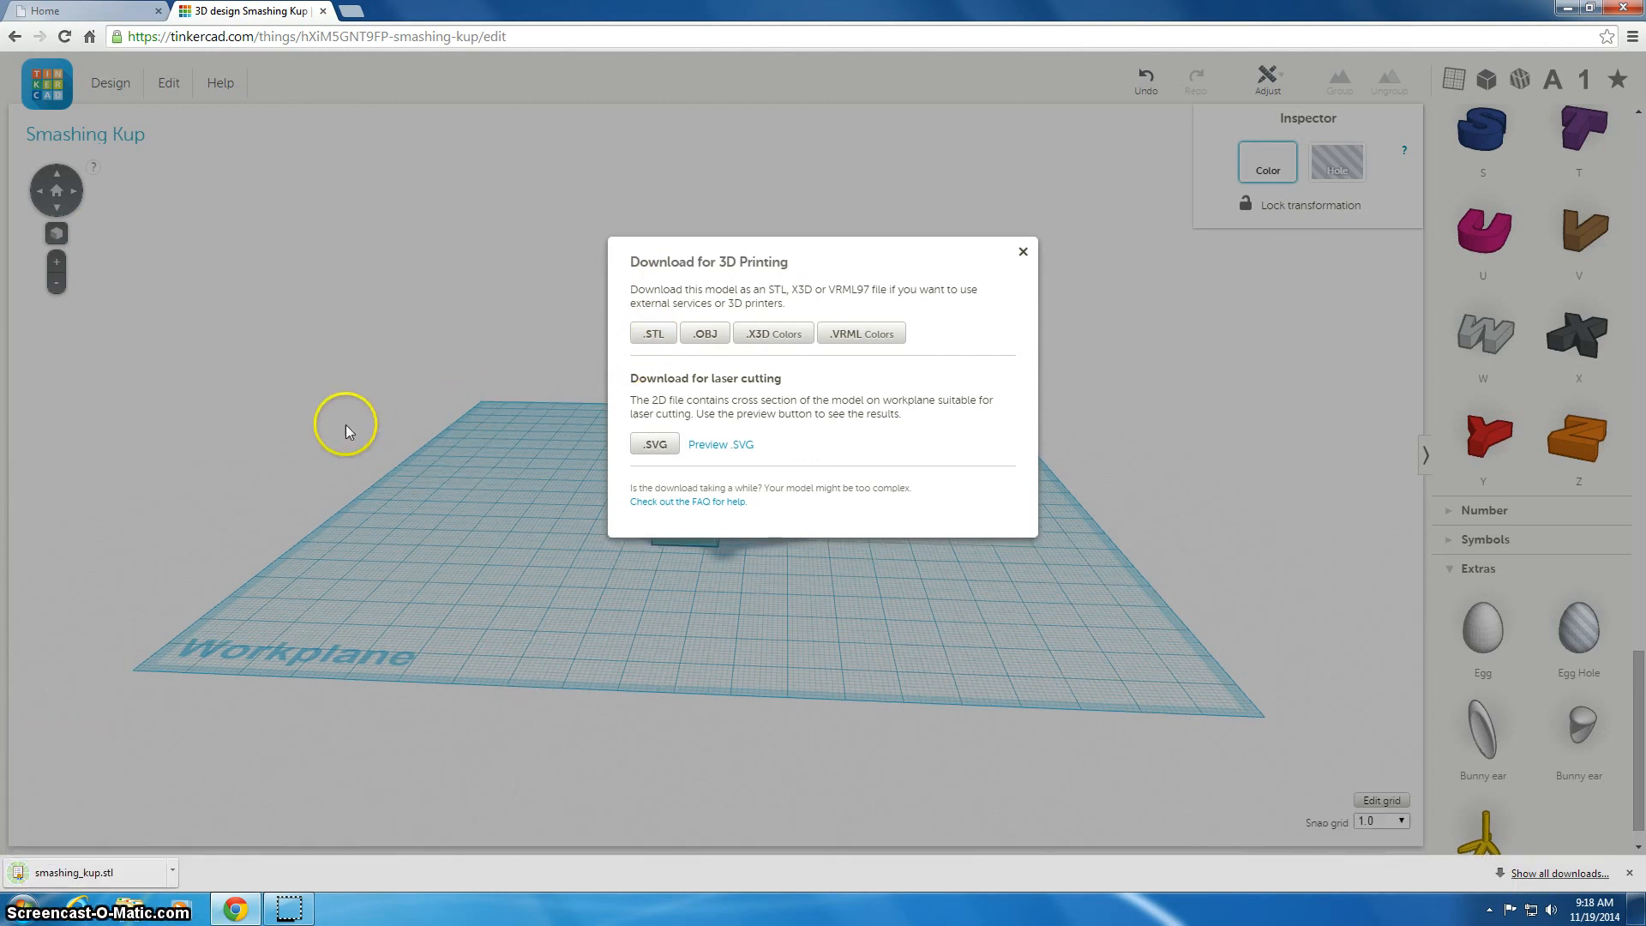
Try to open the downloaded STL file and reveal it in its folder
left_click(92, 878)
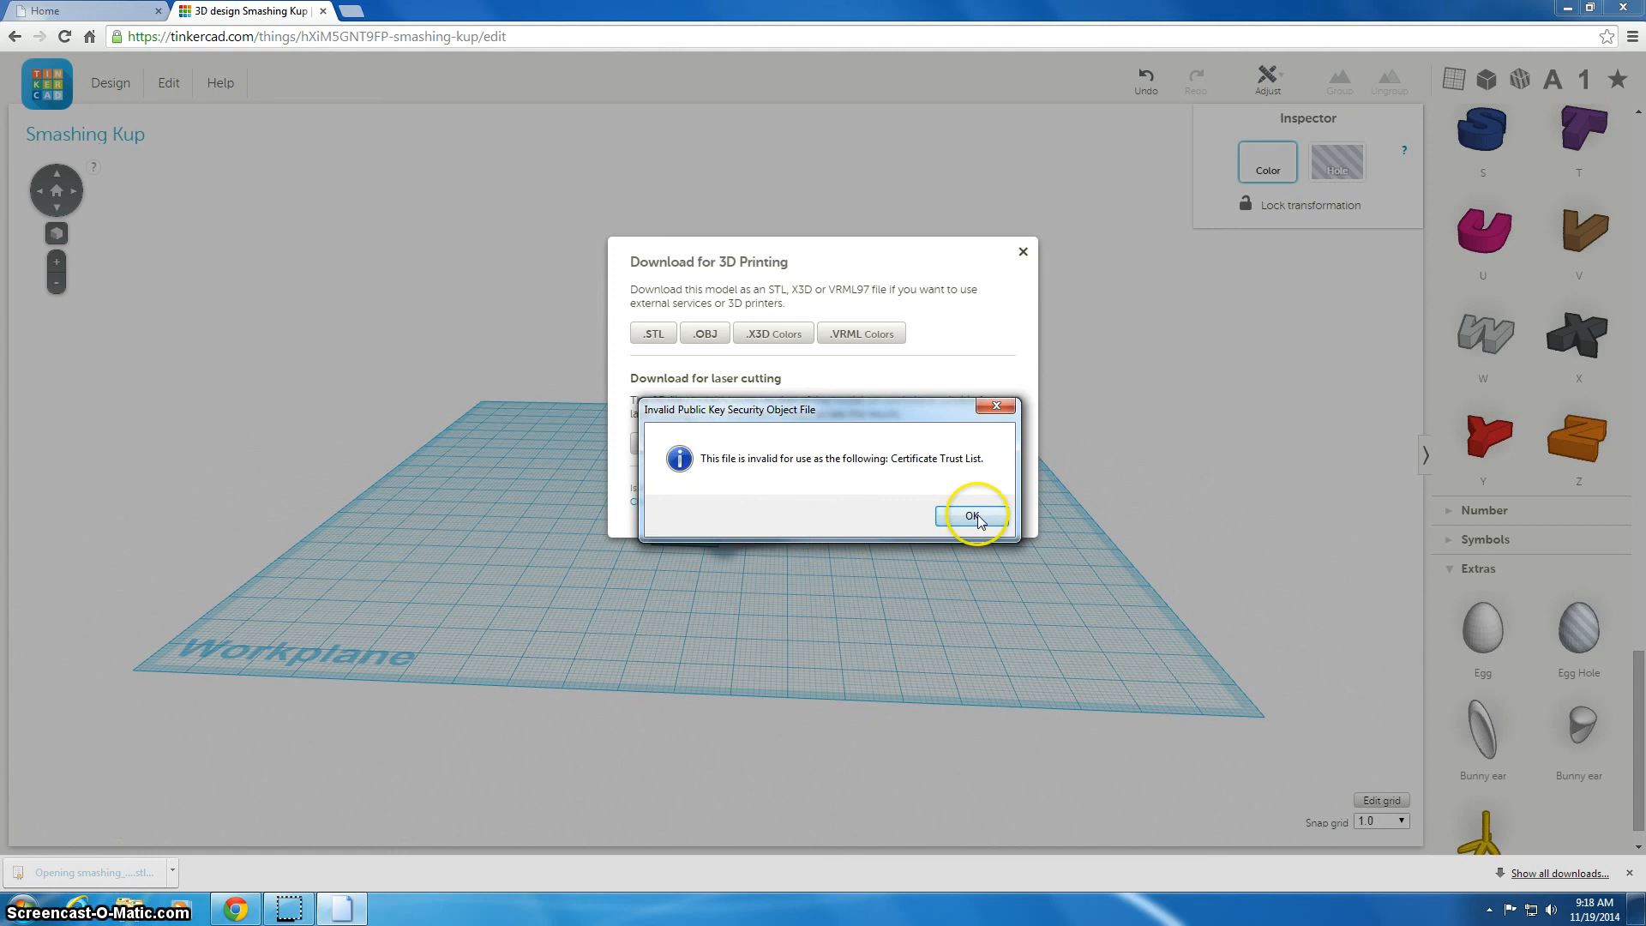
left_click(973, 516)
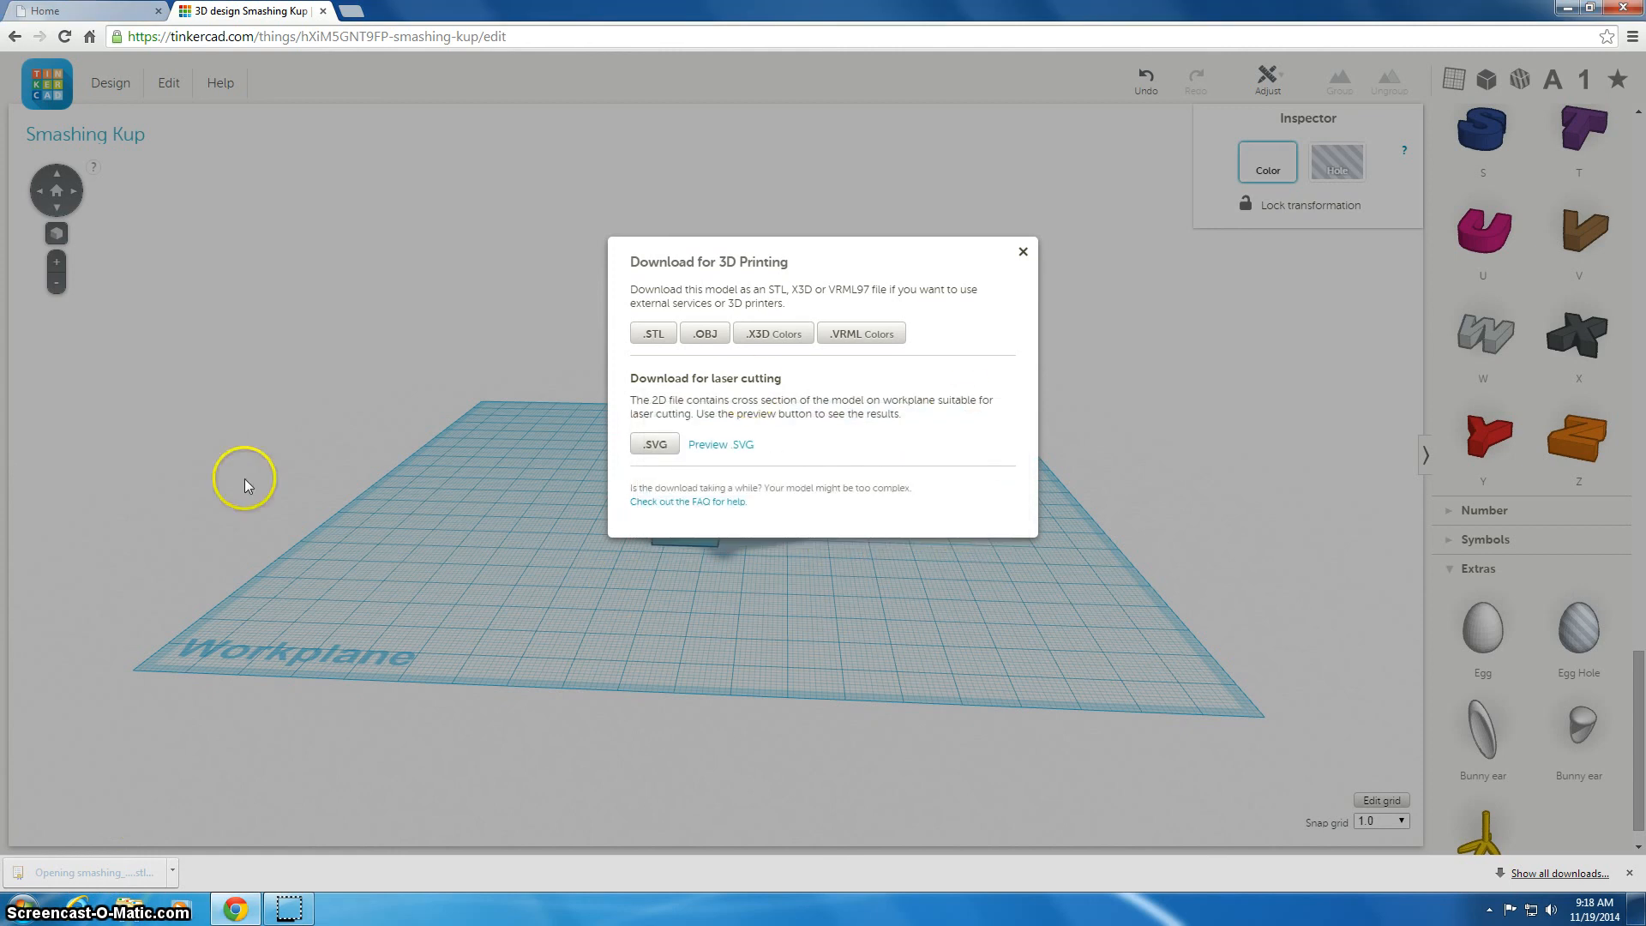
left_click(174, 873)
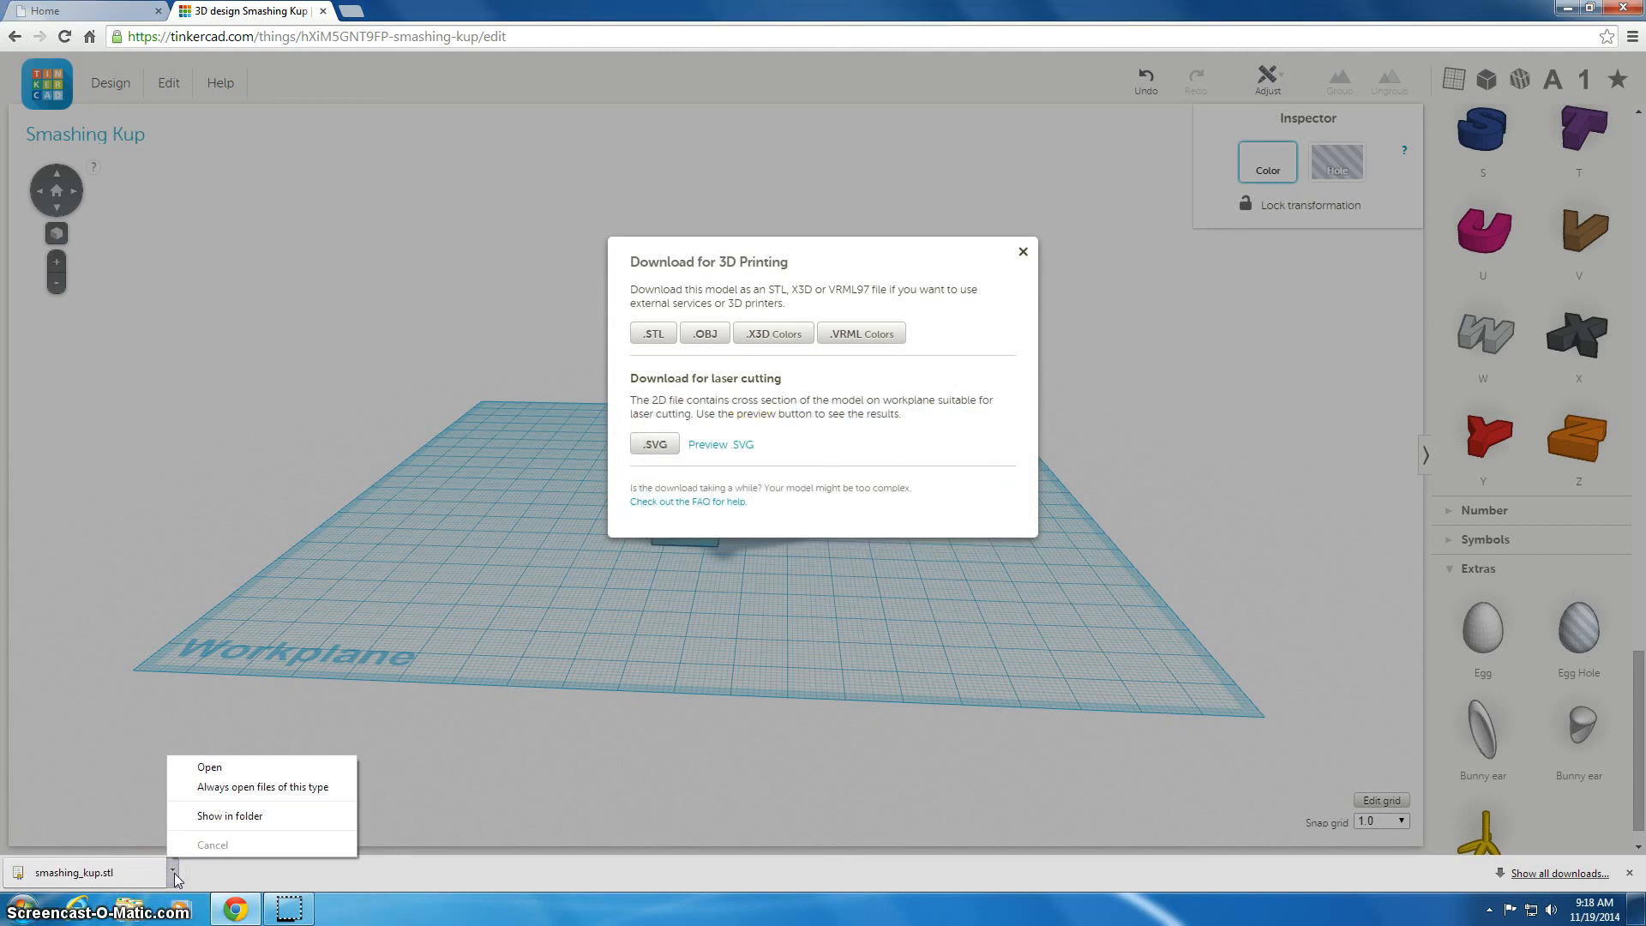
left_click(214, 816)
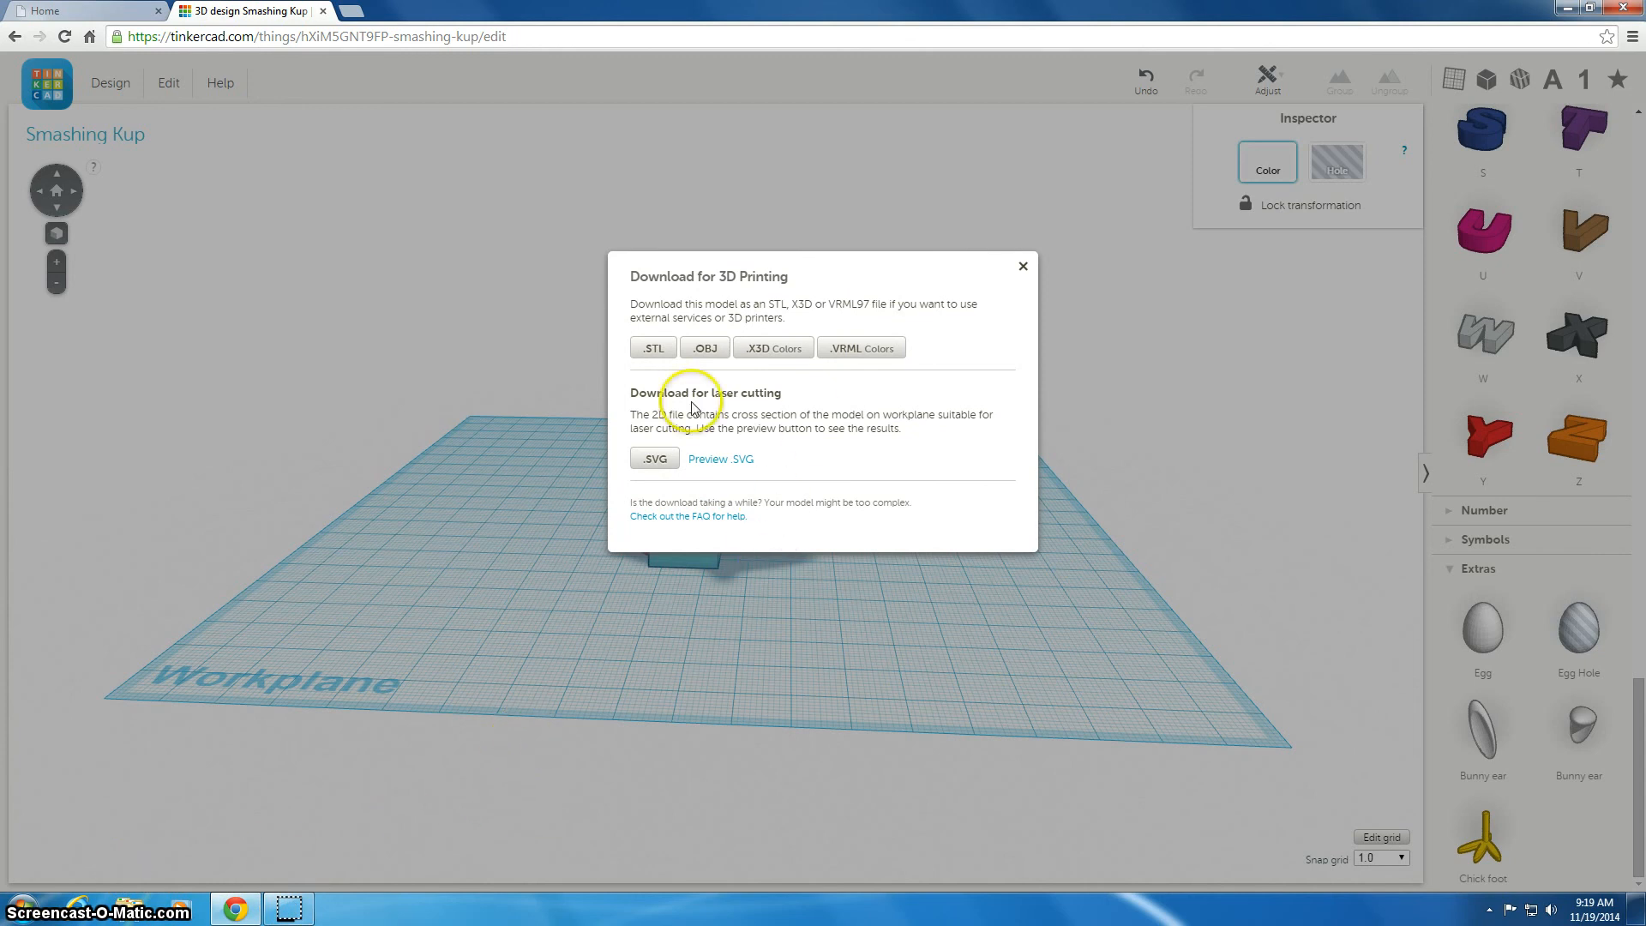
Download the STL file again and show the new download in its Downloads folder
left_click(653, 346)
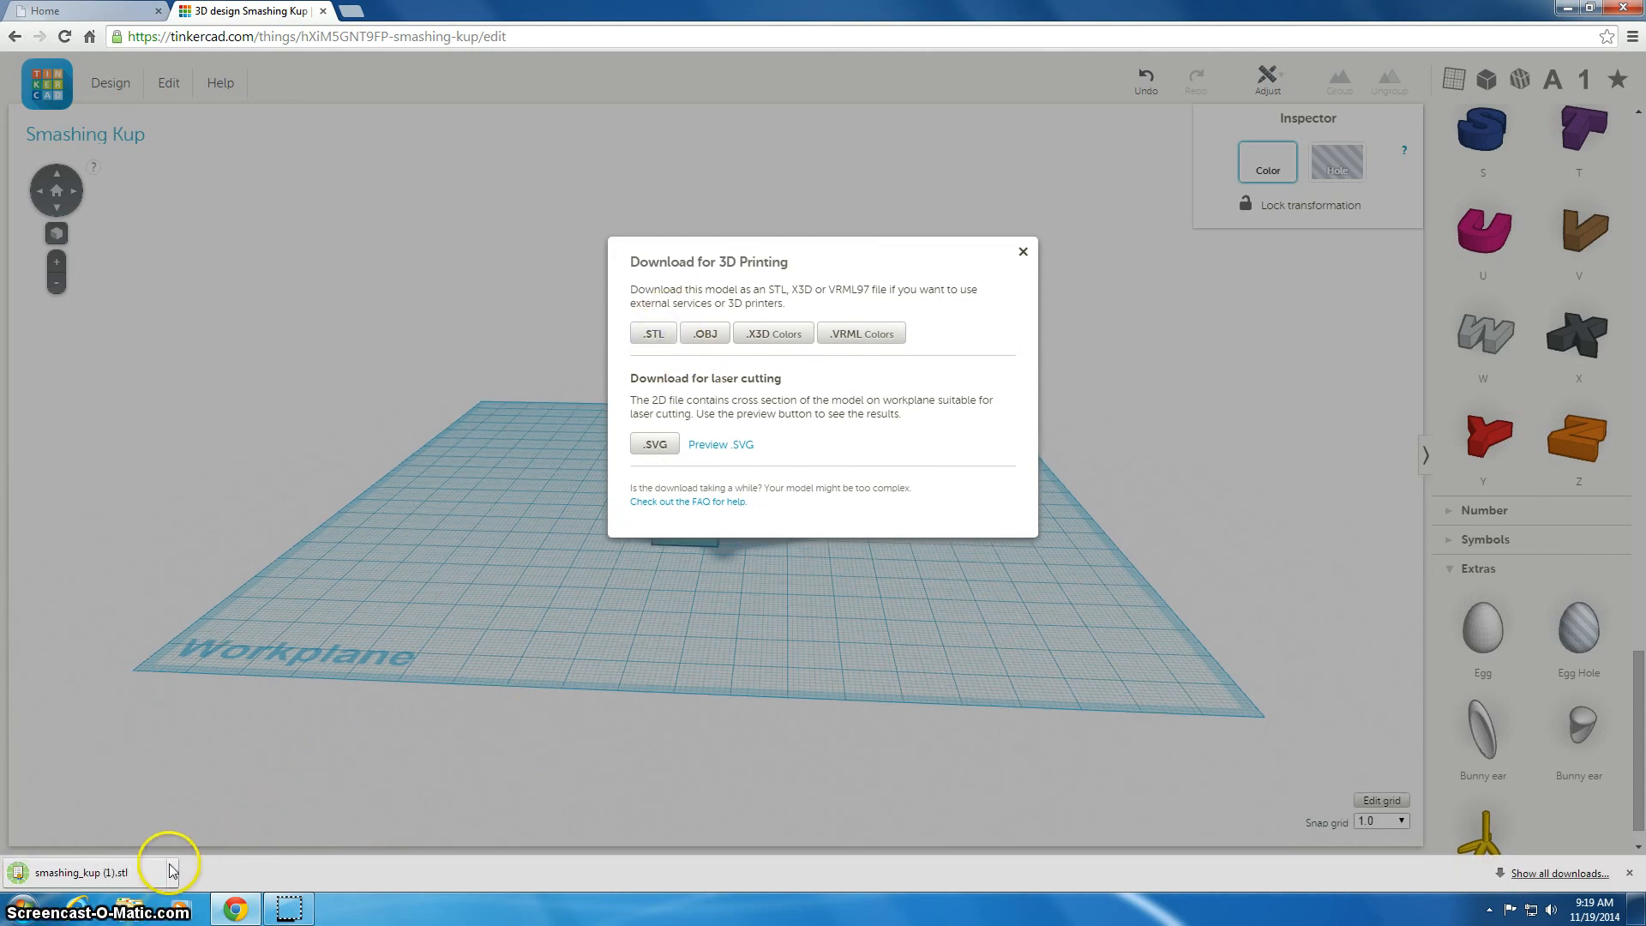
left_click(170, 870)
left_click(214, 816)
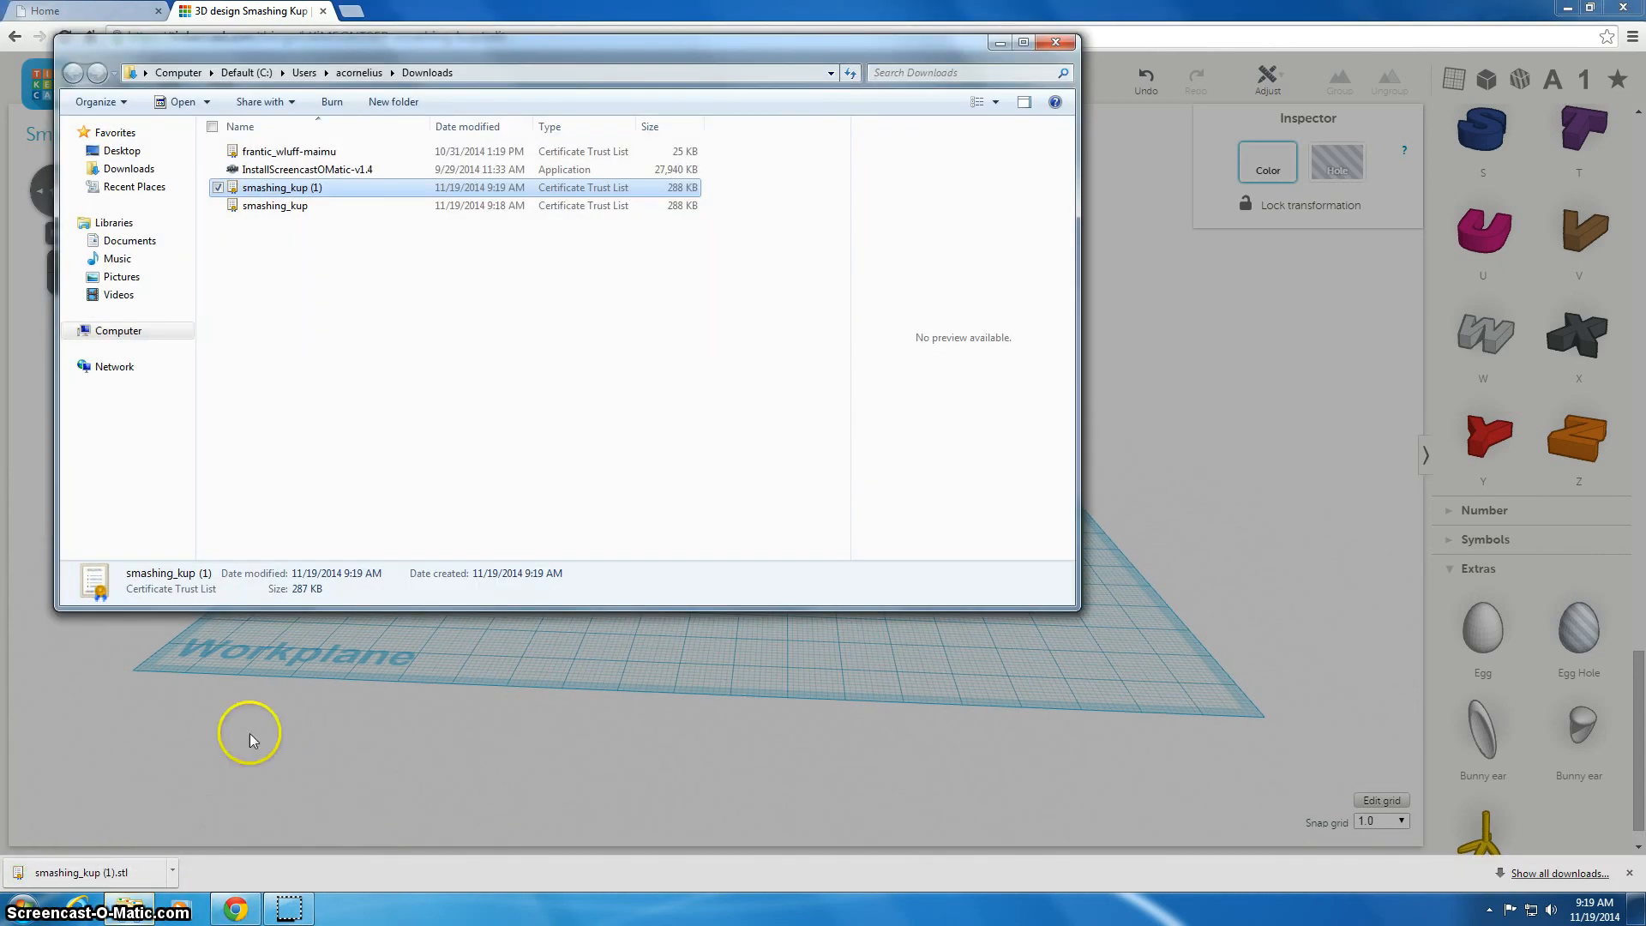
Rename the newly downloaded STL file with the student's full name
right_click(277, 190)
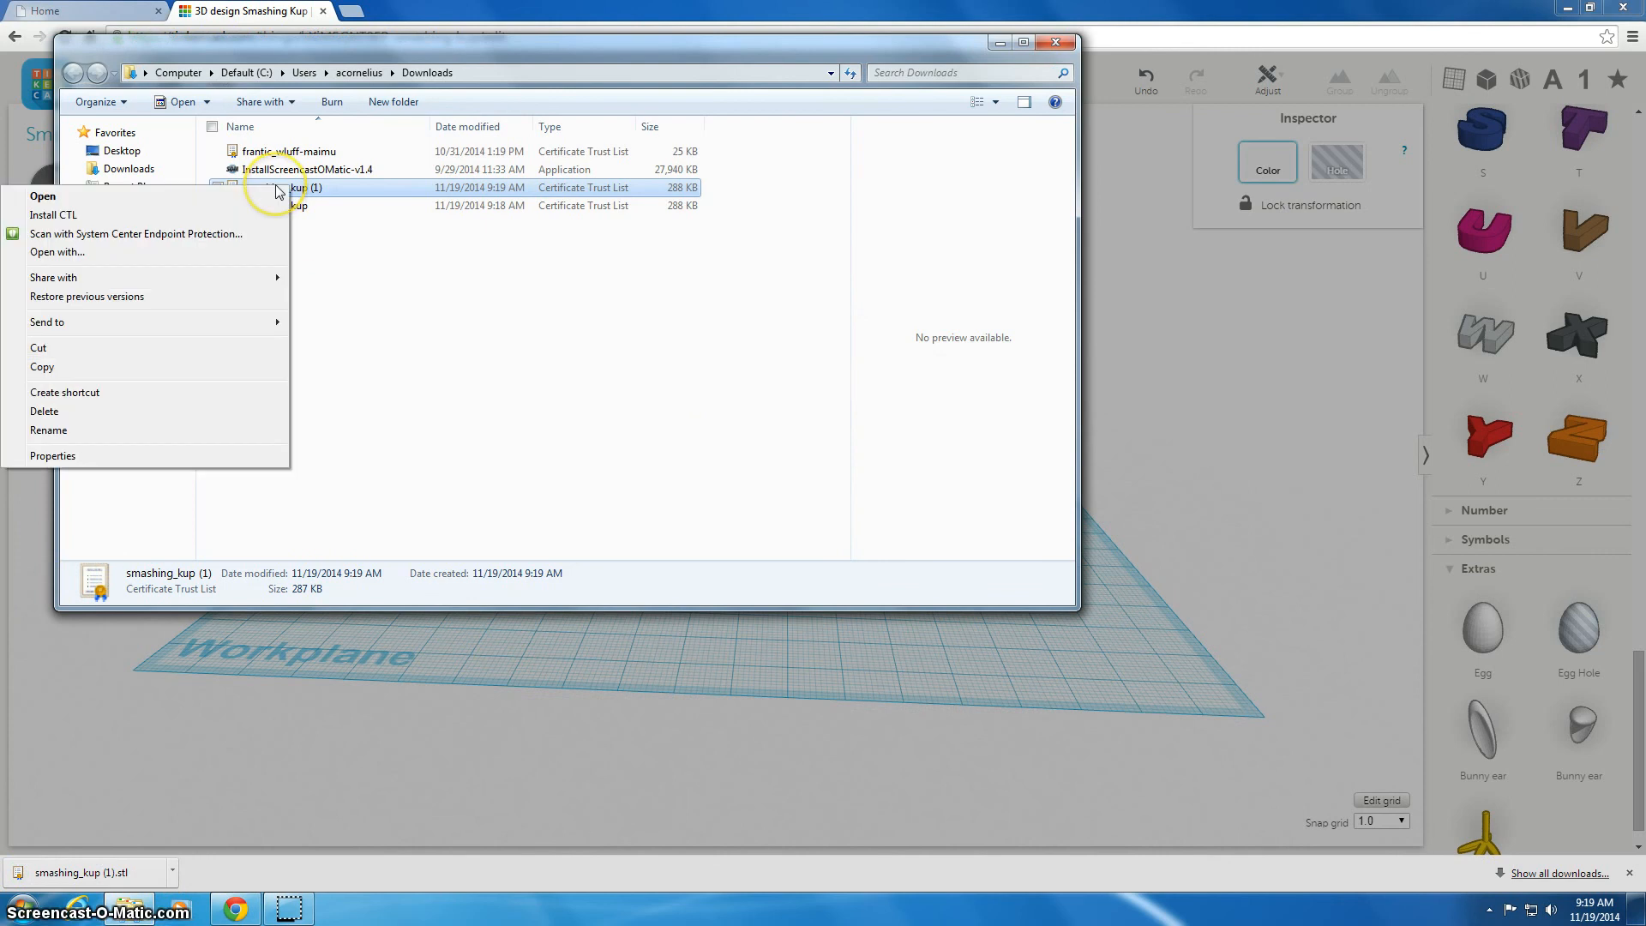
left_click(125, 431)
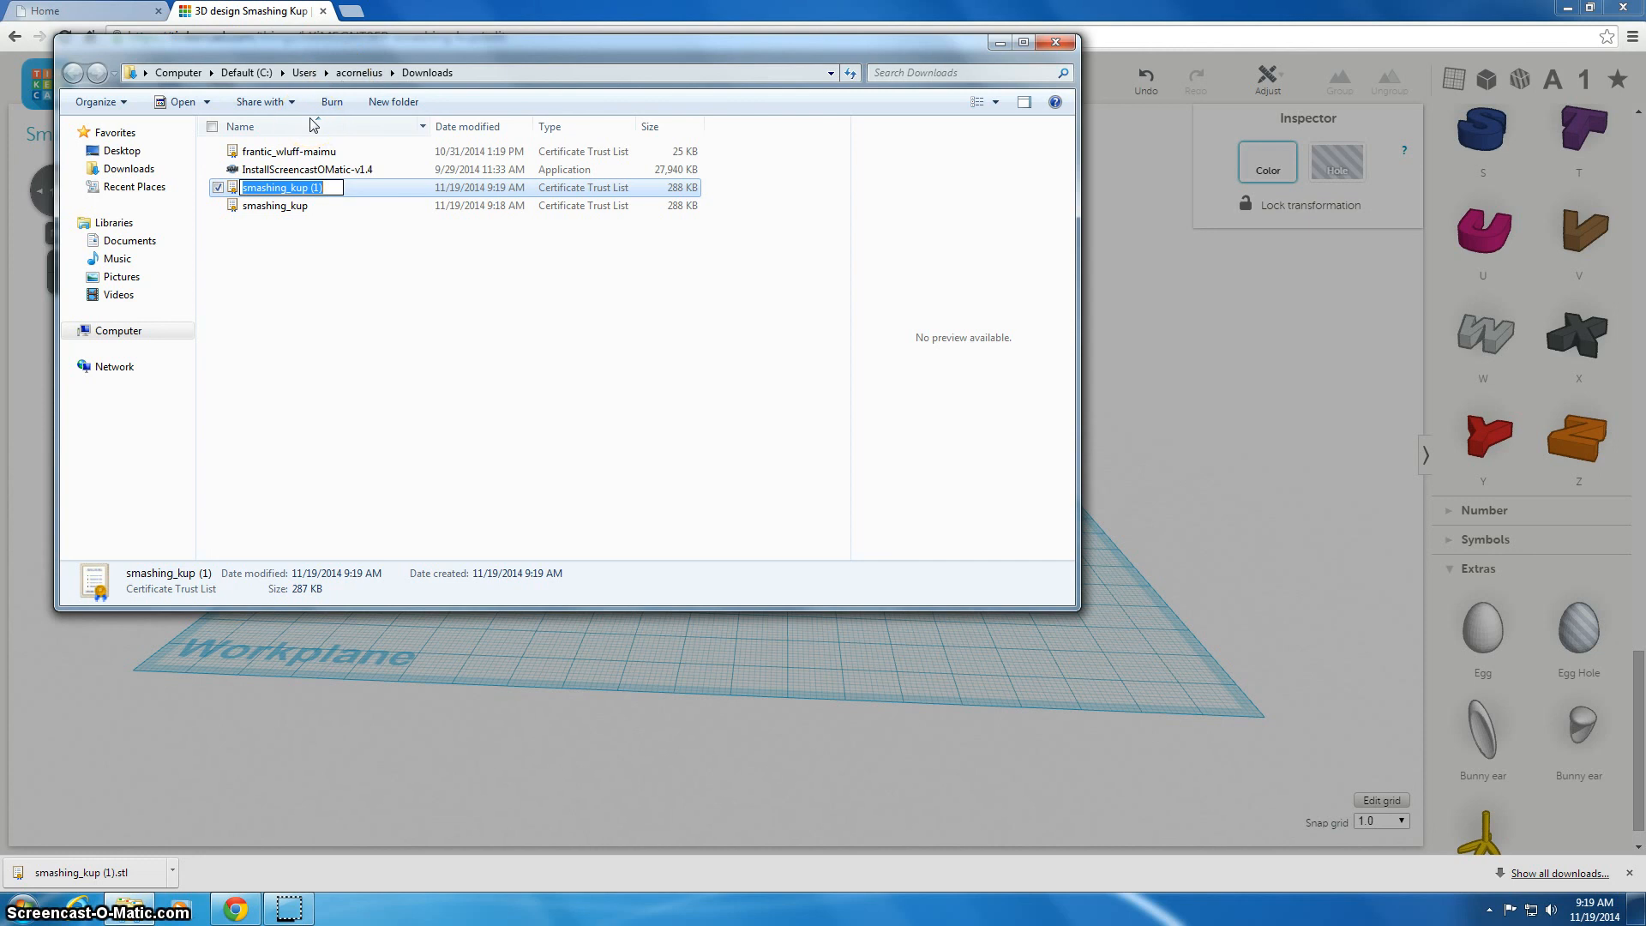
left_click(312, 243)
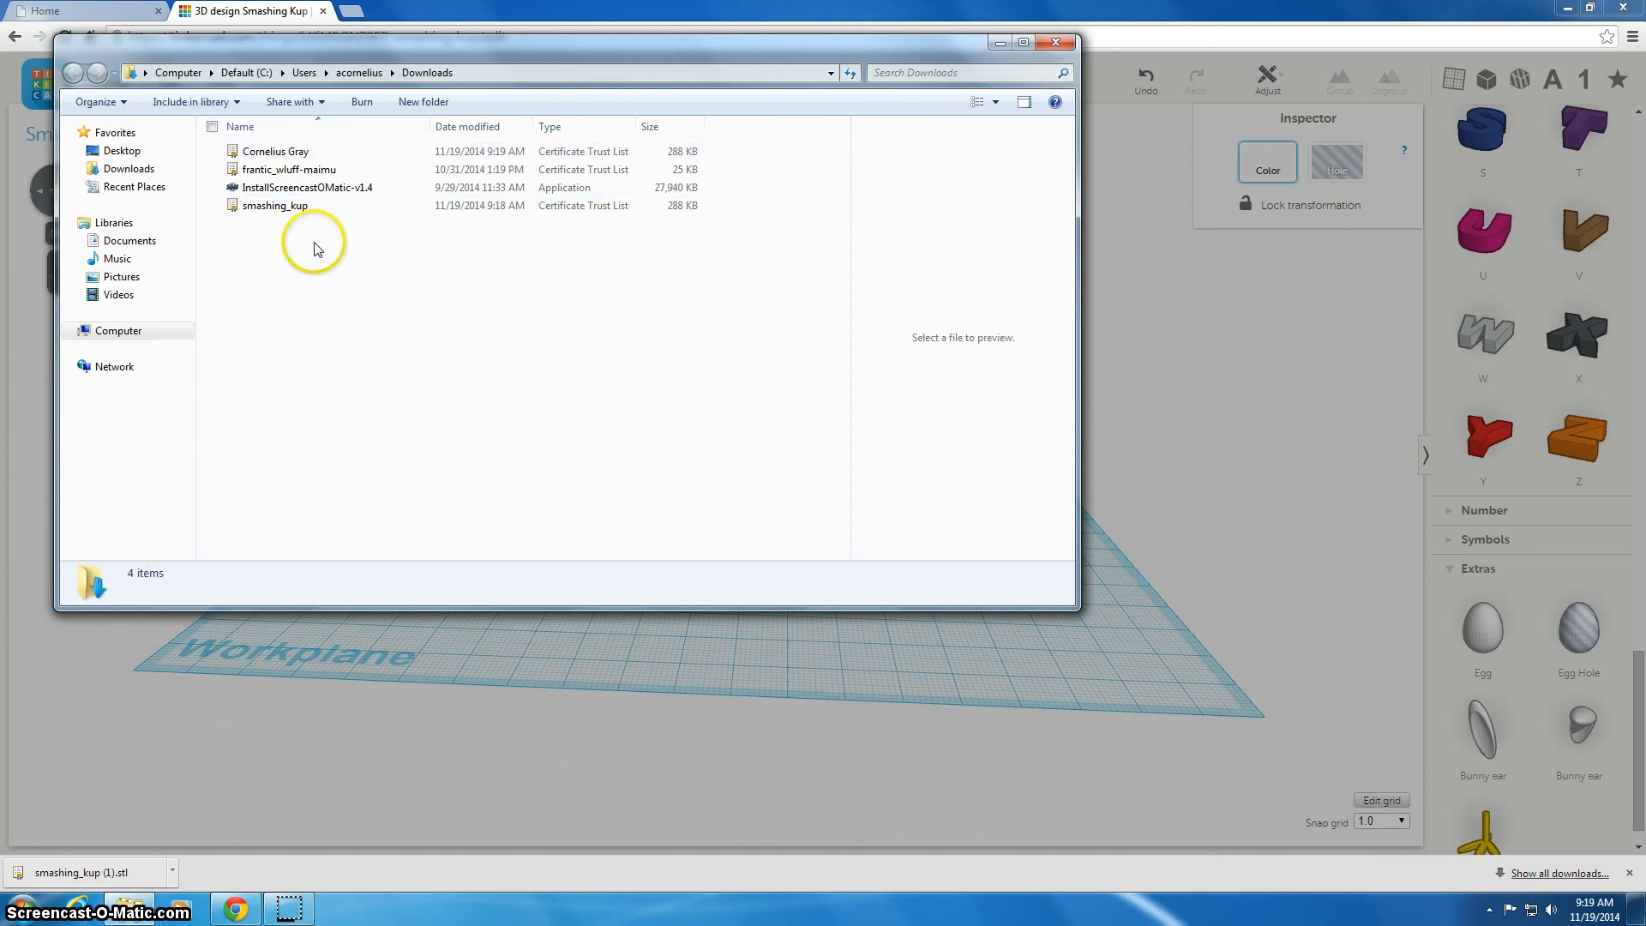
Copy the renamed file and paste a copy into the personal home network drive
right_click(260, 161)
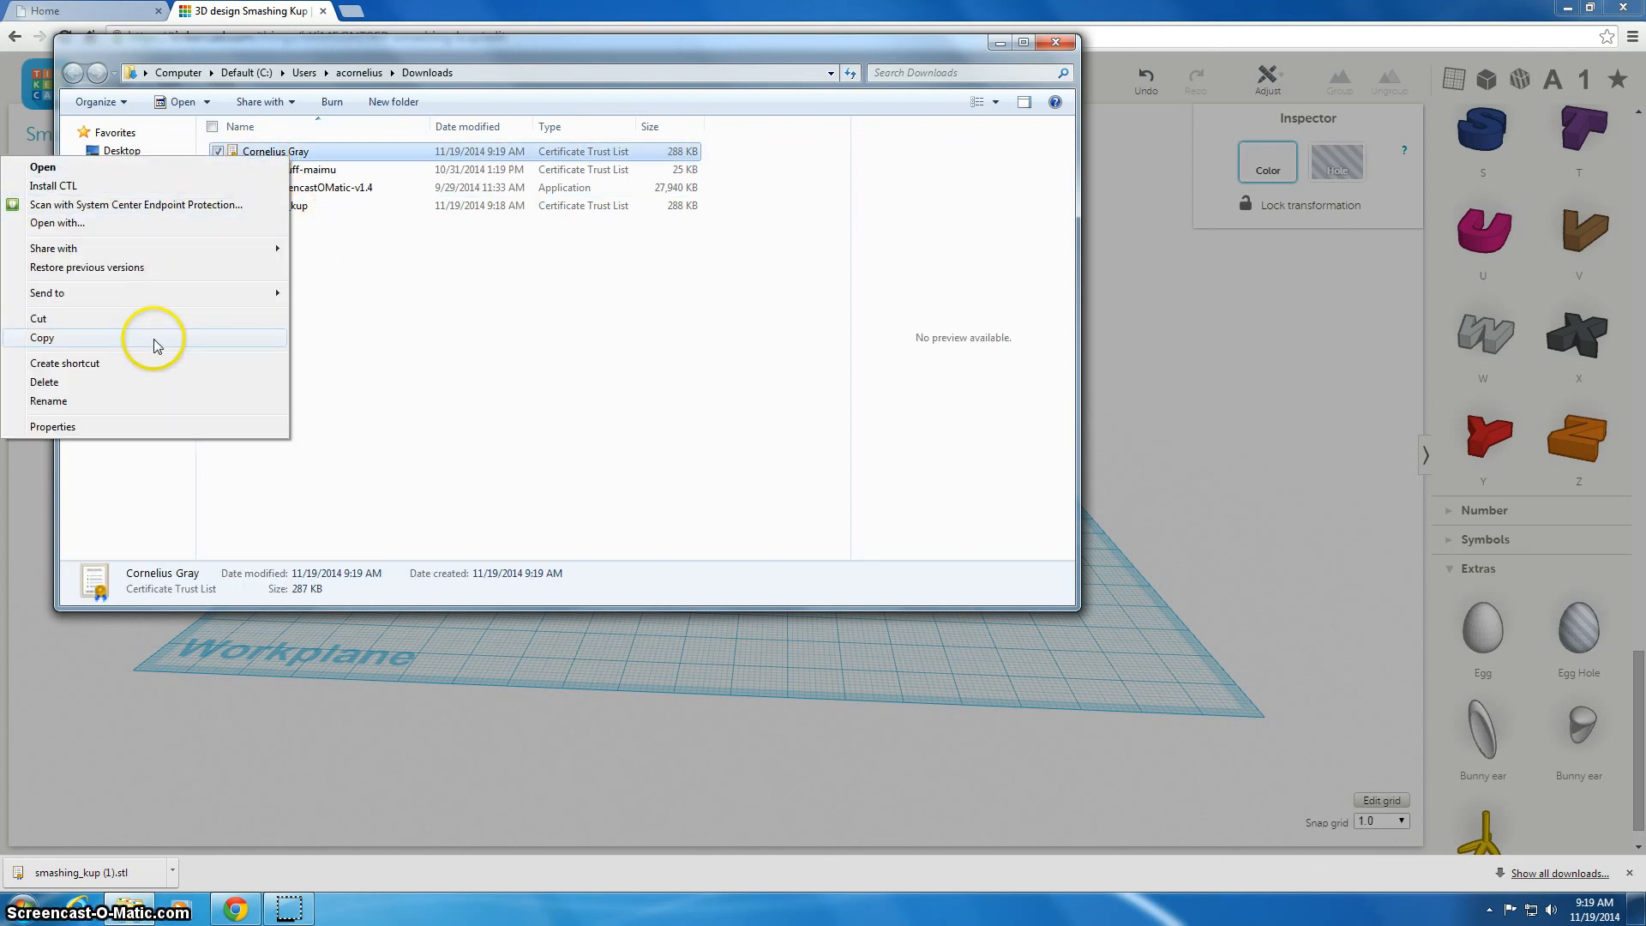
left_click(155, 339)
left_click(116, 330)
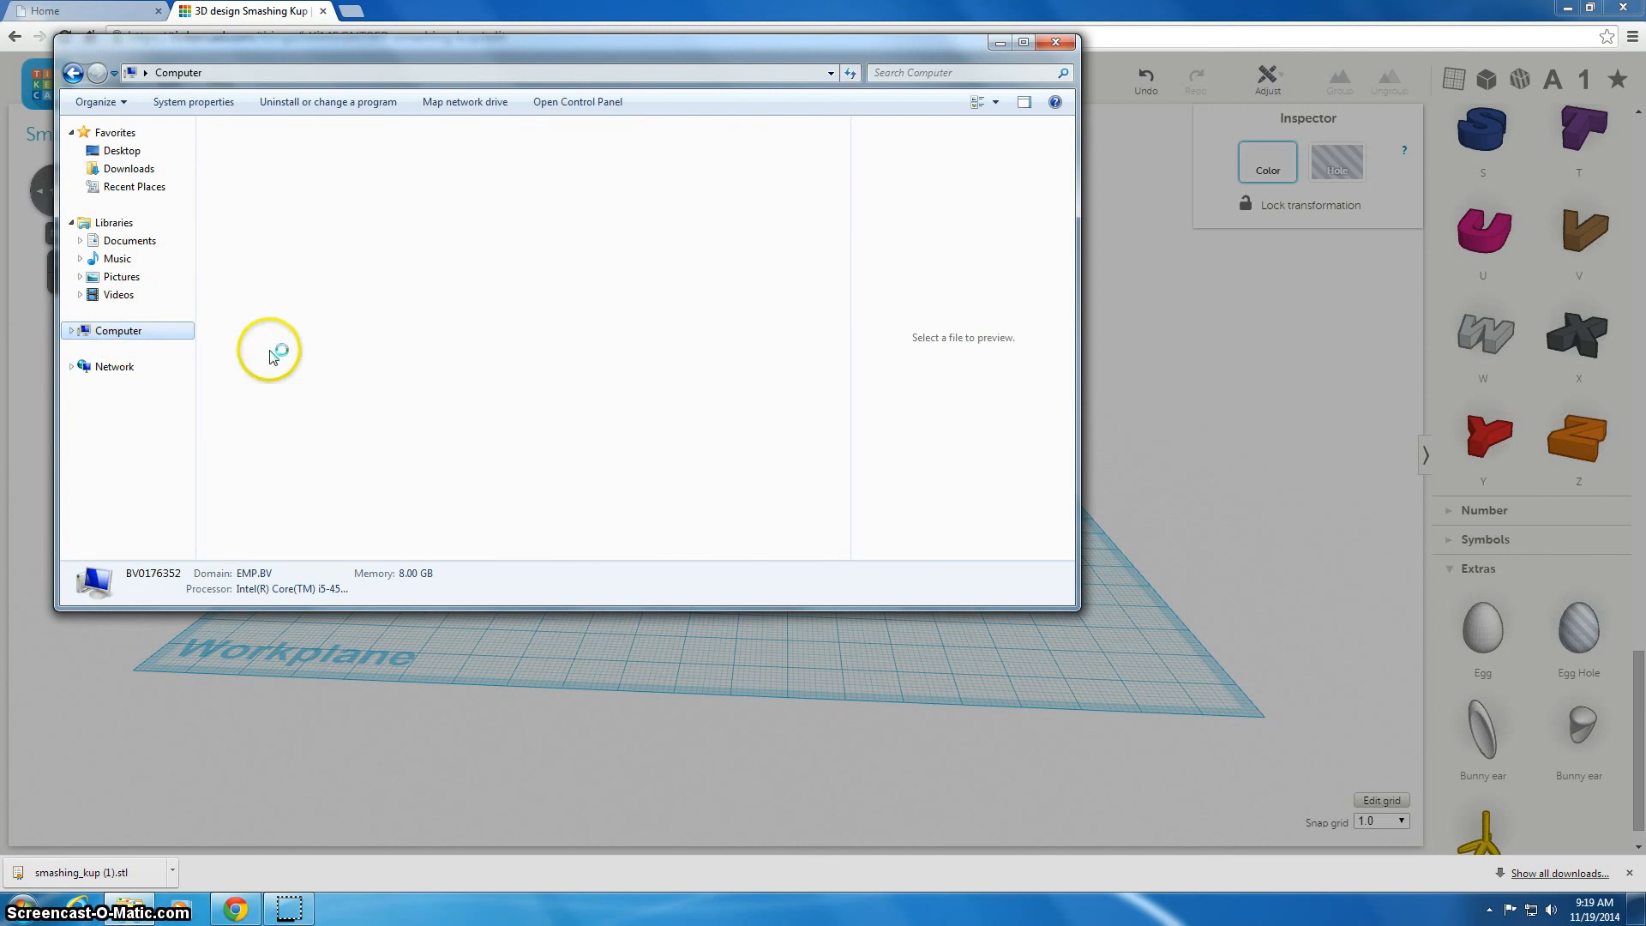
double_click(290, 336)
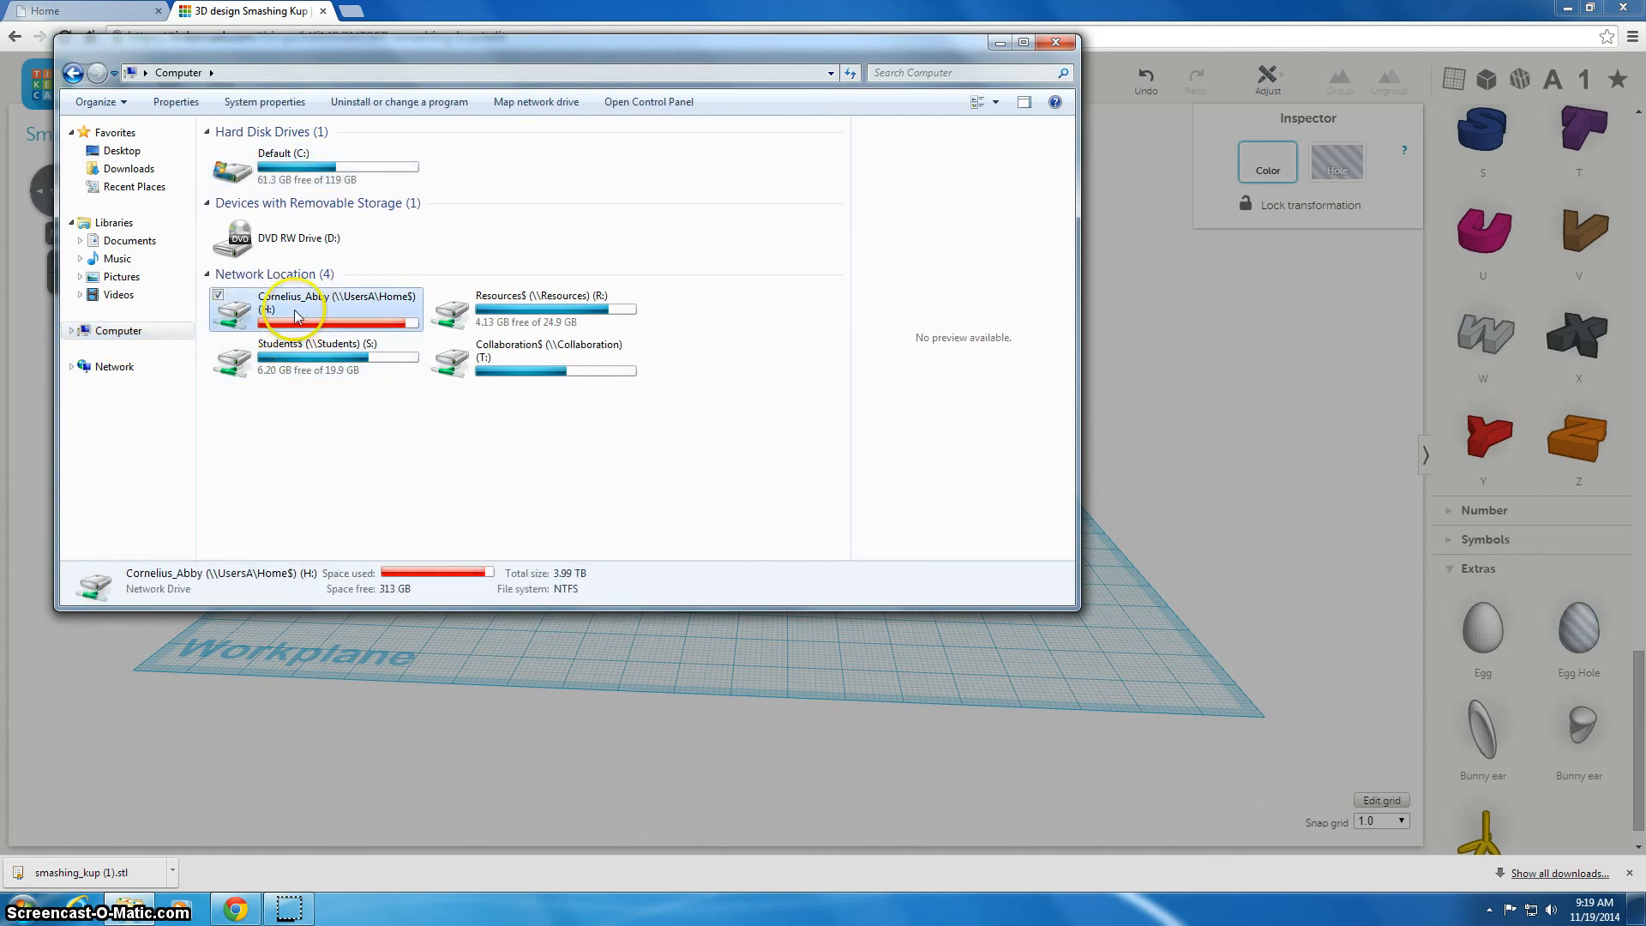
right_click(739, 405)
left_click(617, 521)
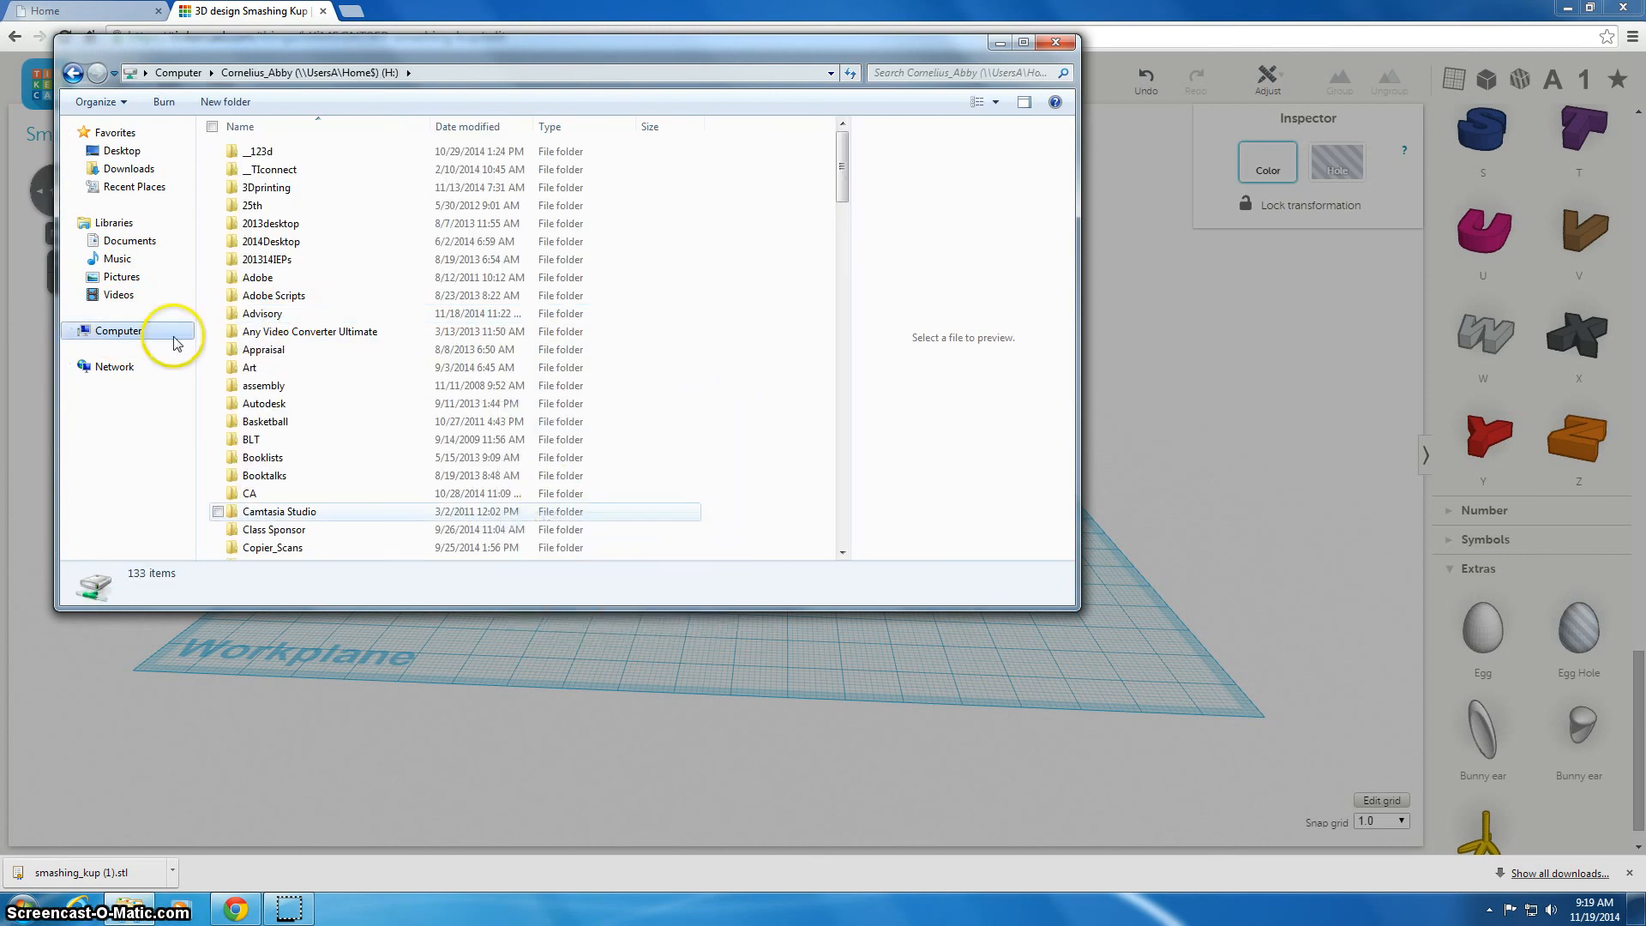
Create and open a new folder named with the student's surname inside the teacher's Inbox on the Resources drive
left_click(120, 333)
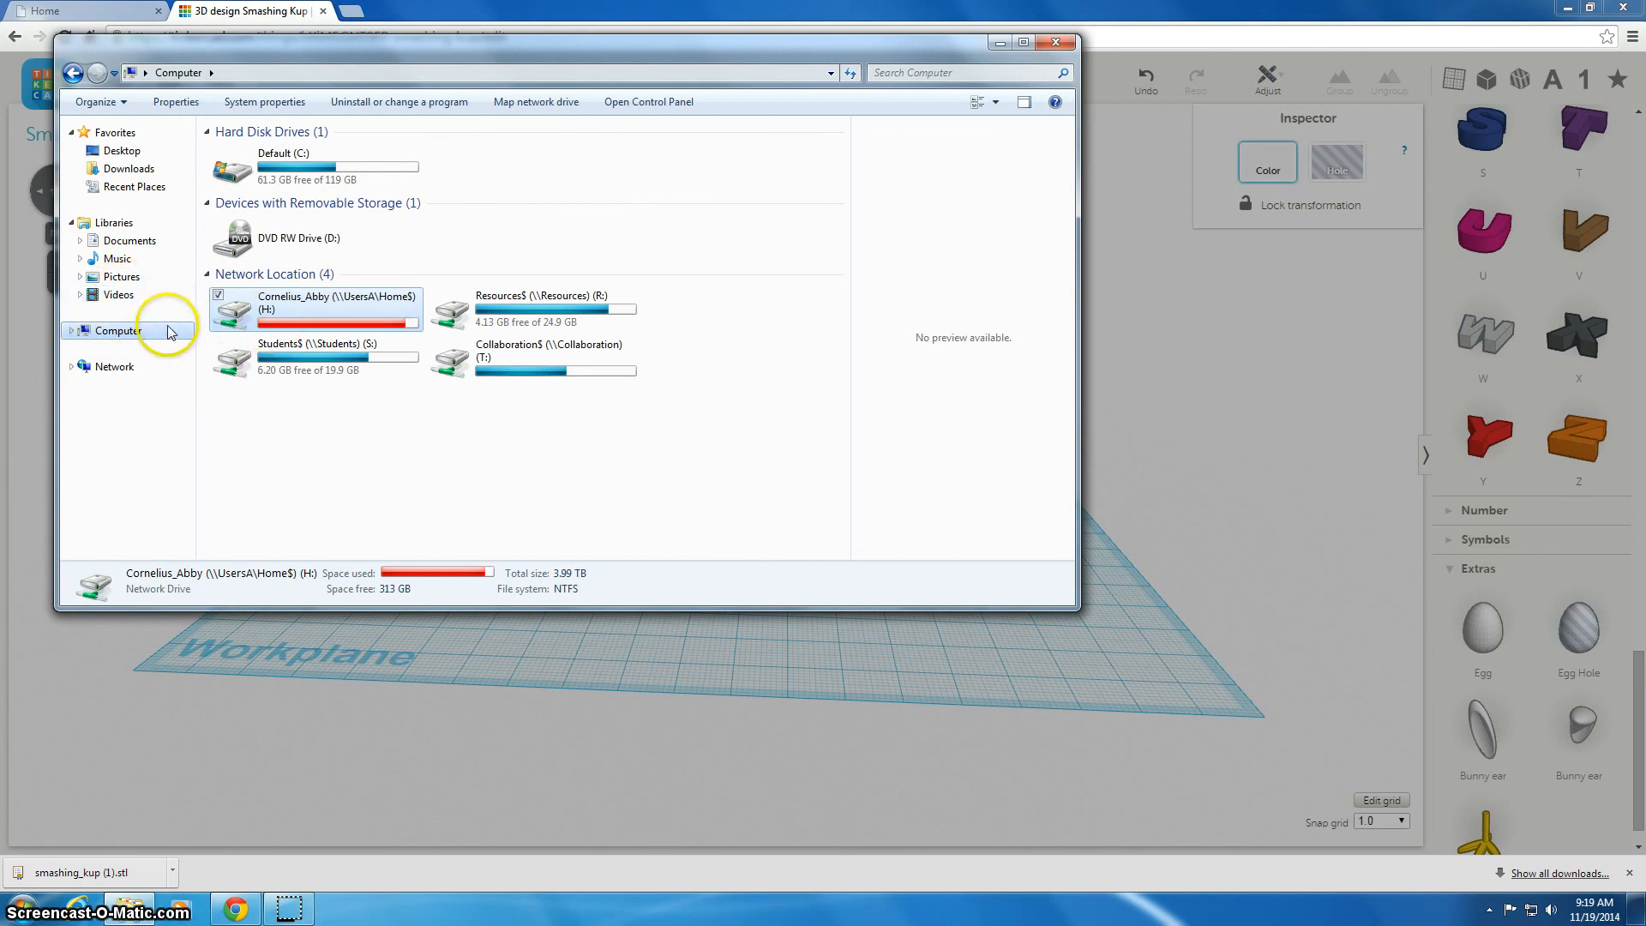
double_click(513, 310)
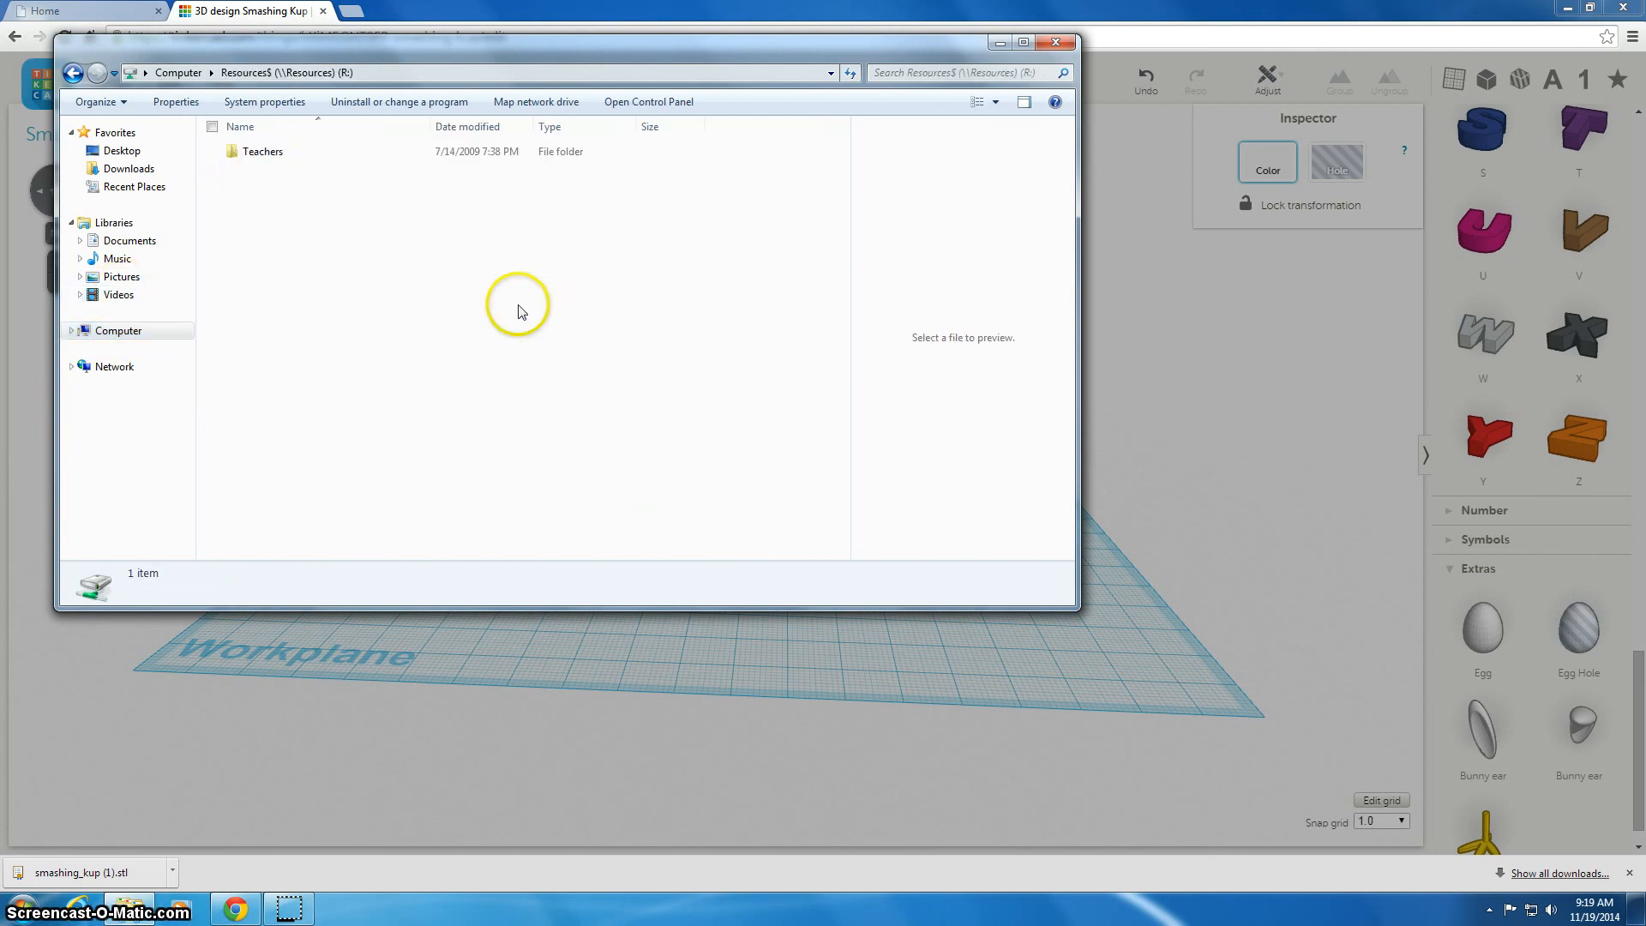
double_click(263, 154)
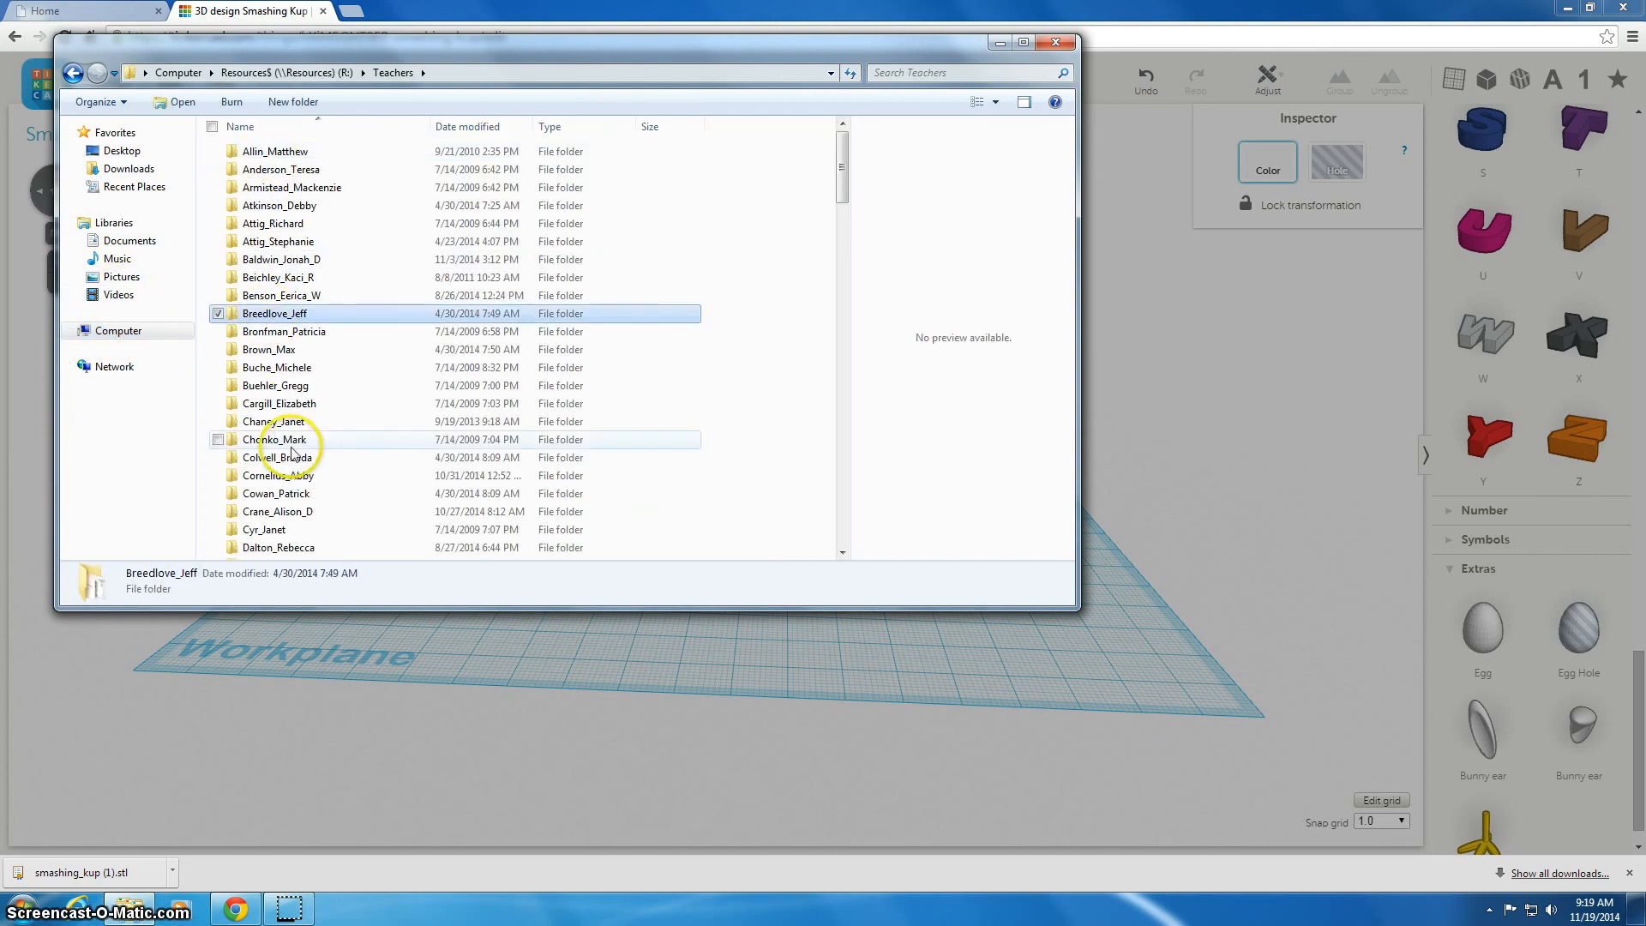
double_click(276, 476)
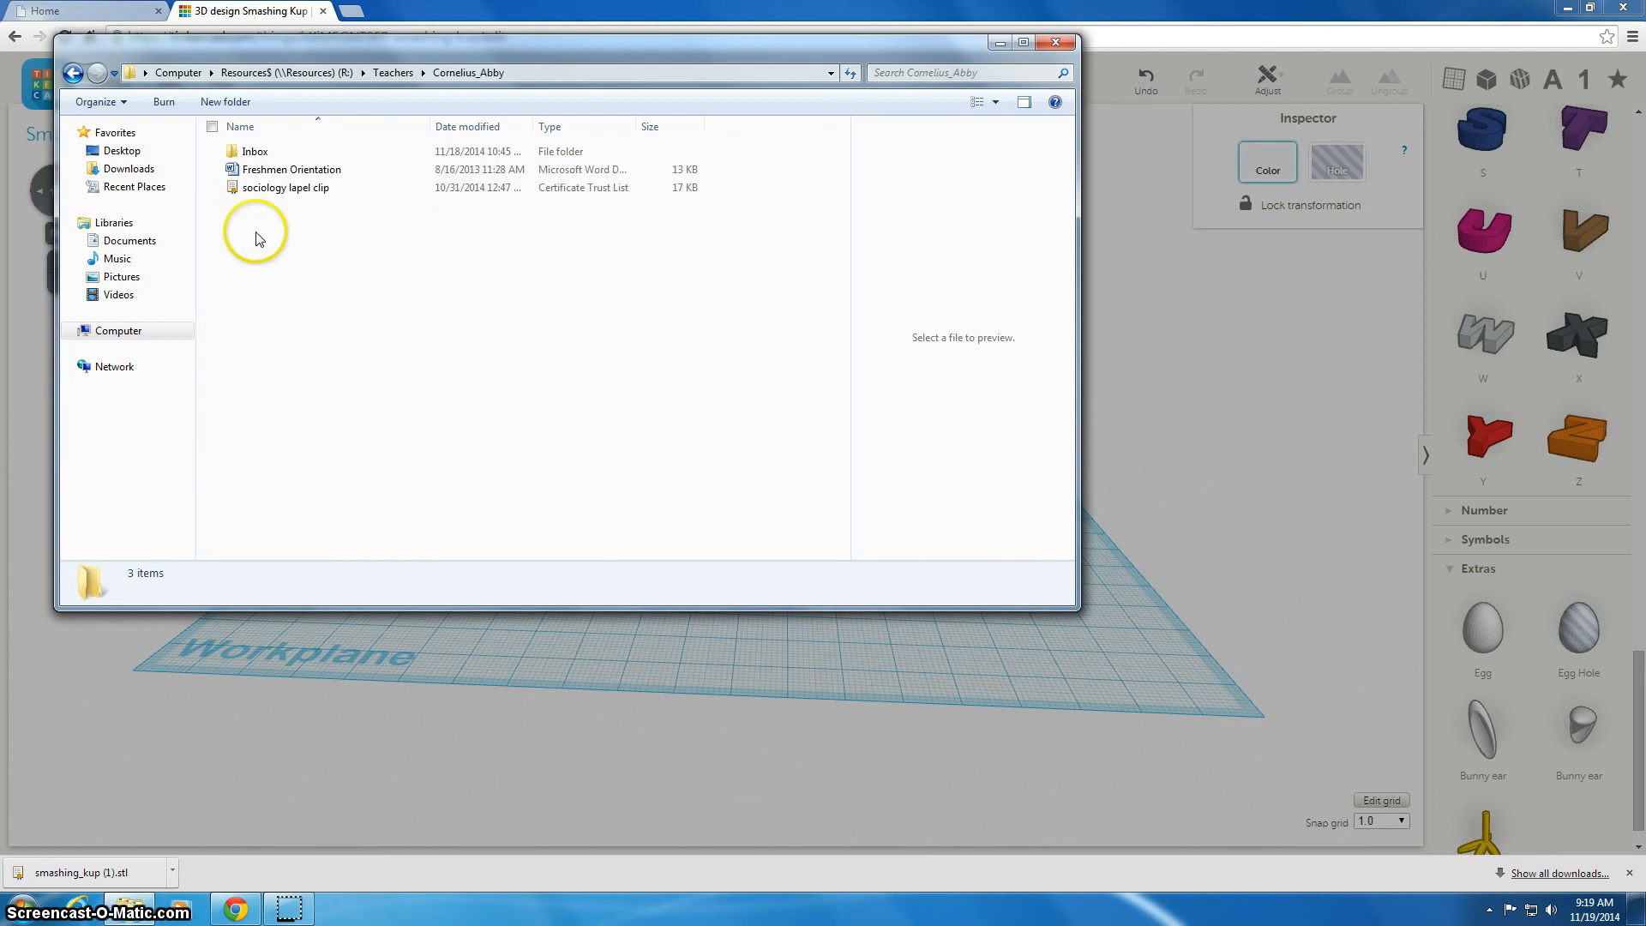
double_click(254, 152)
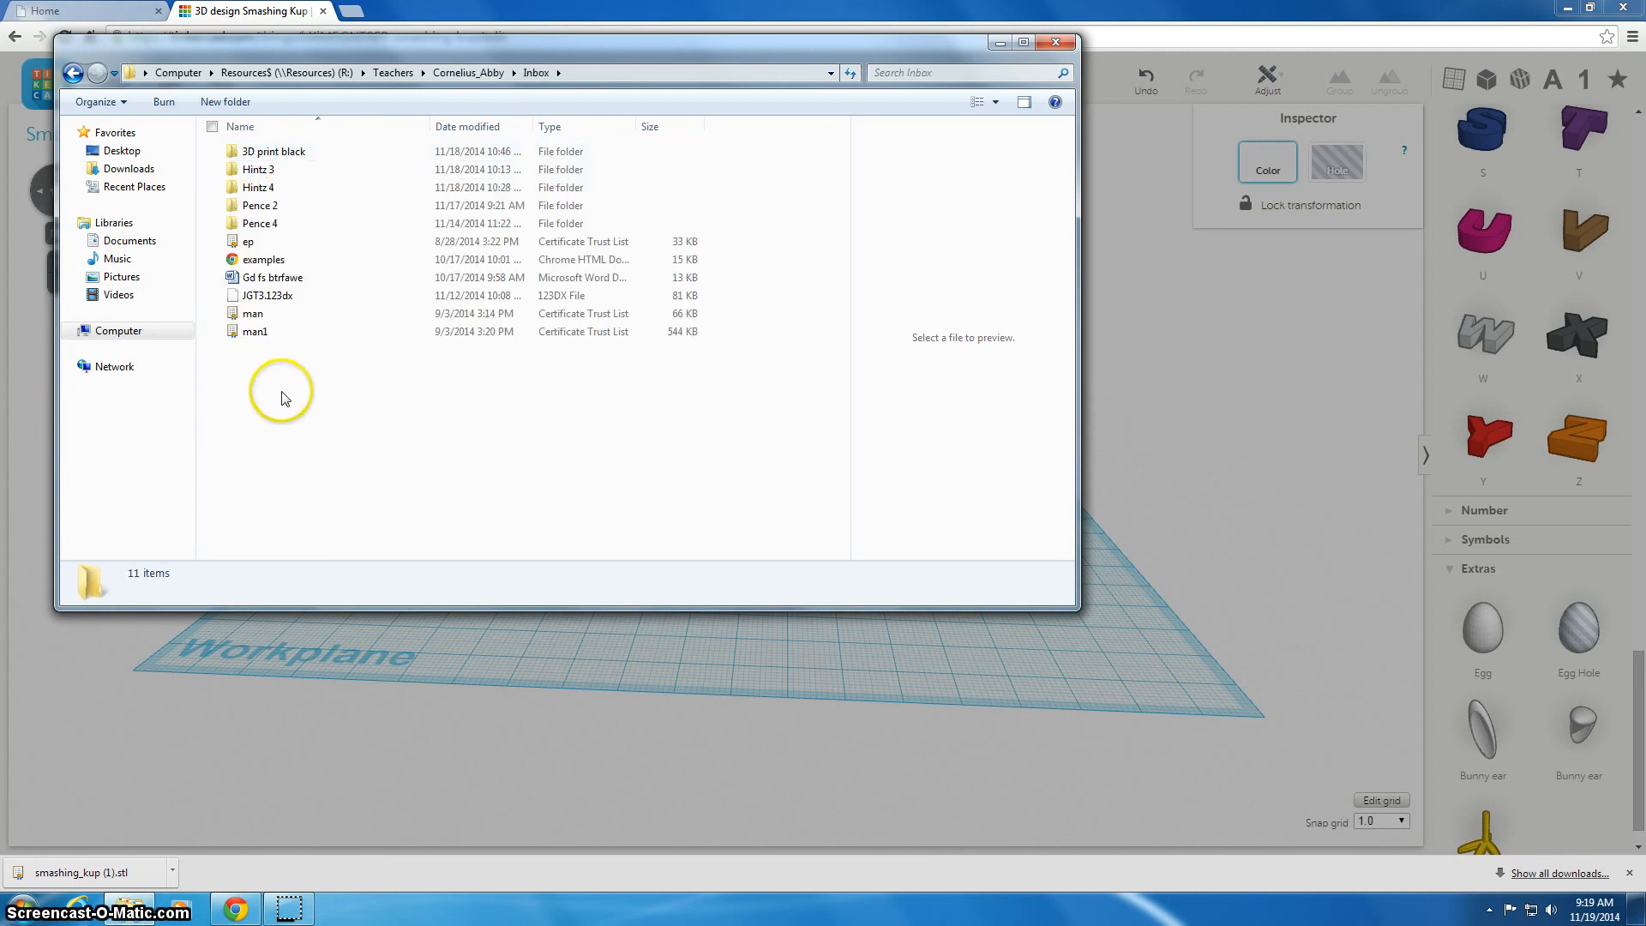
left_click(225, 101)
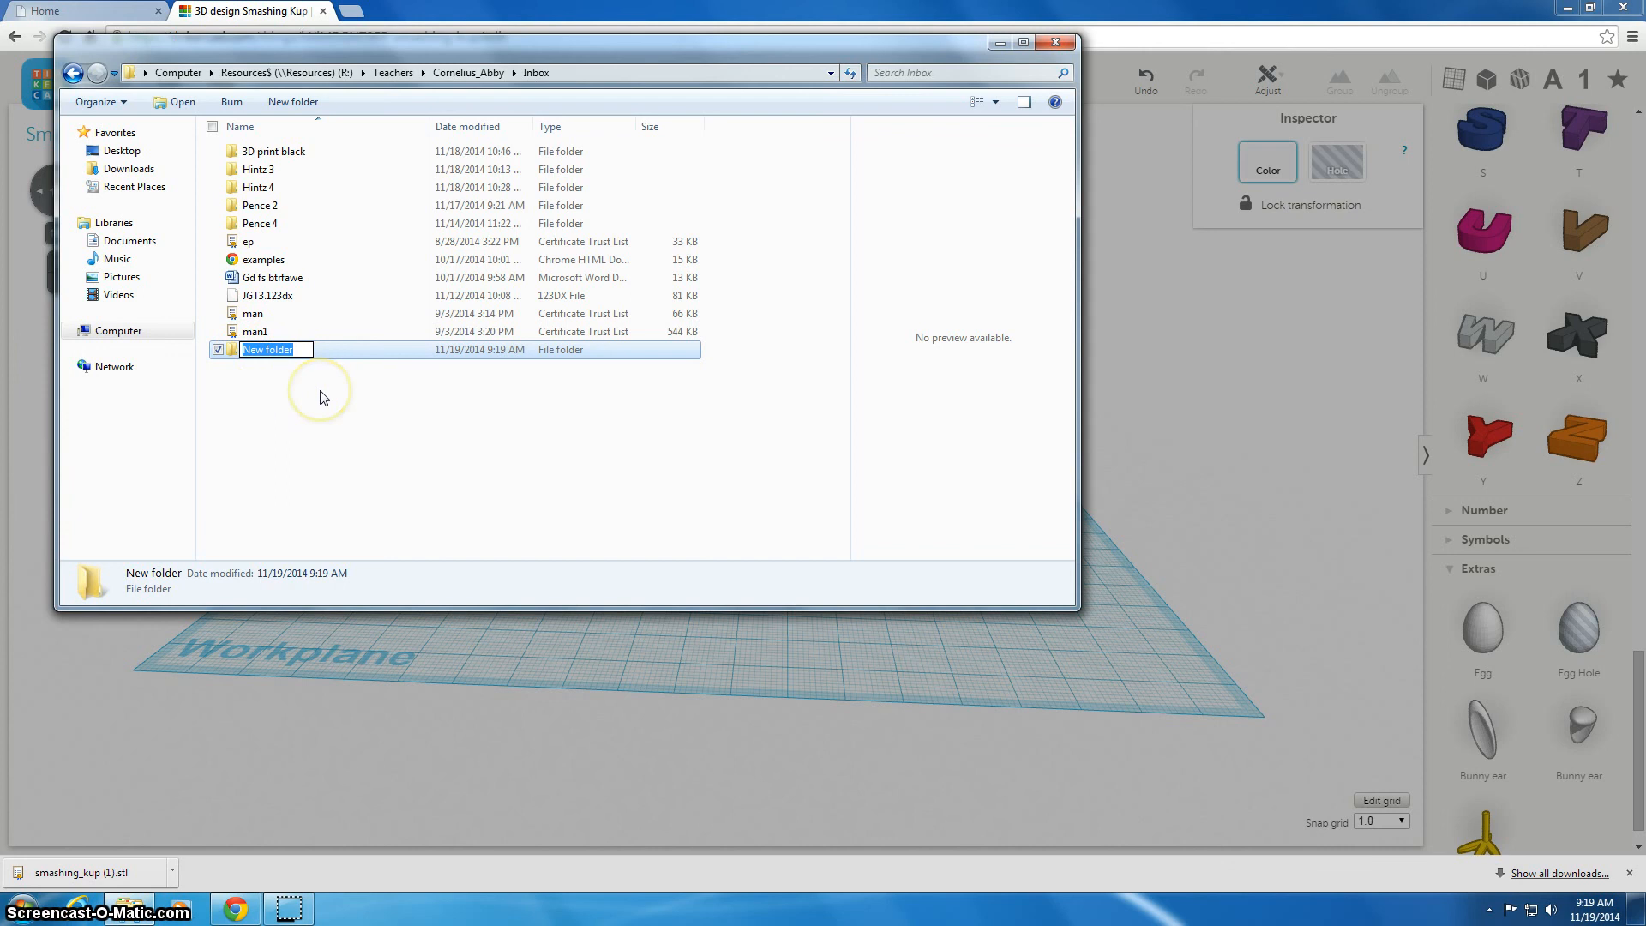
type("Gossick")
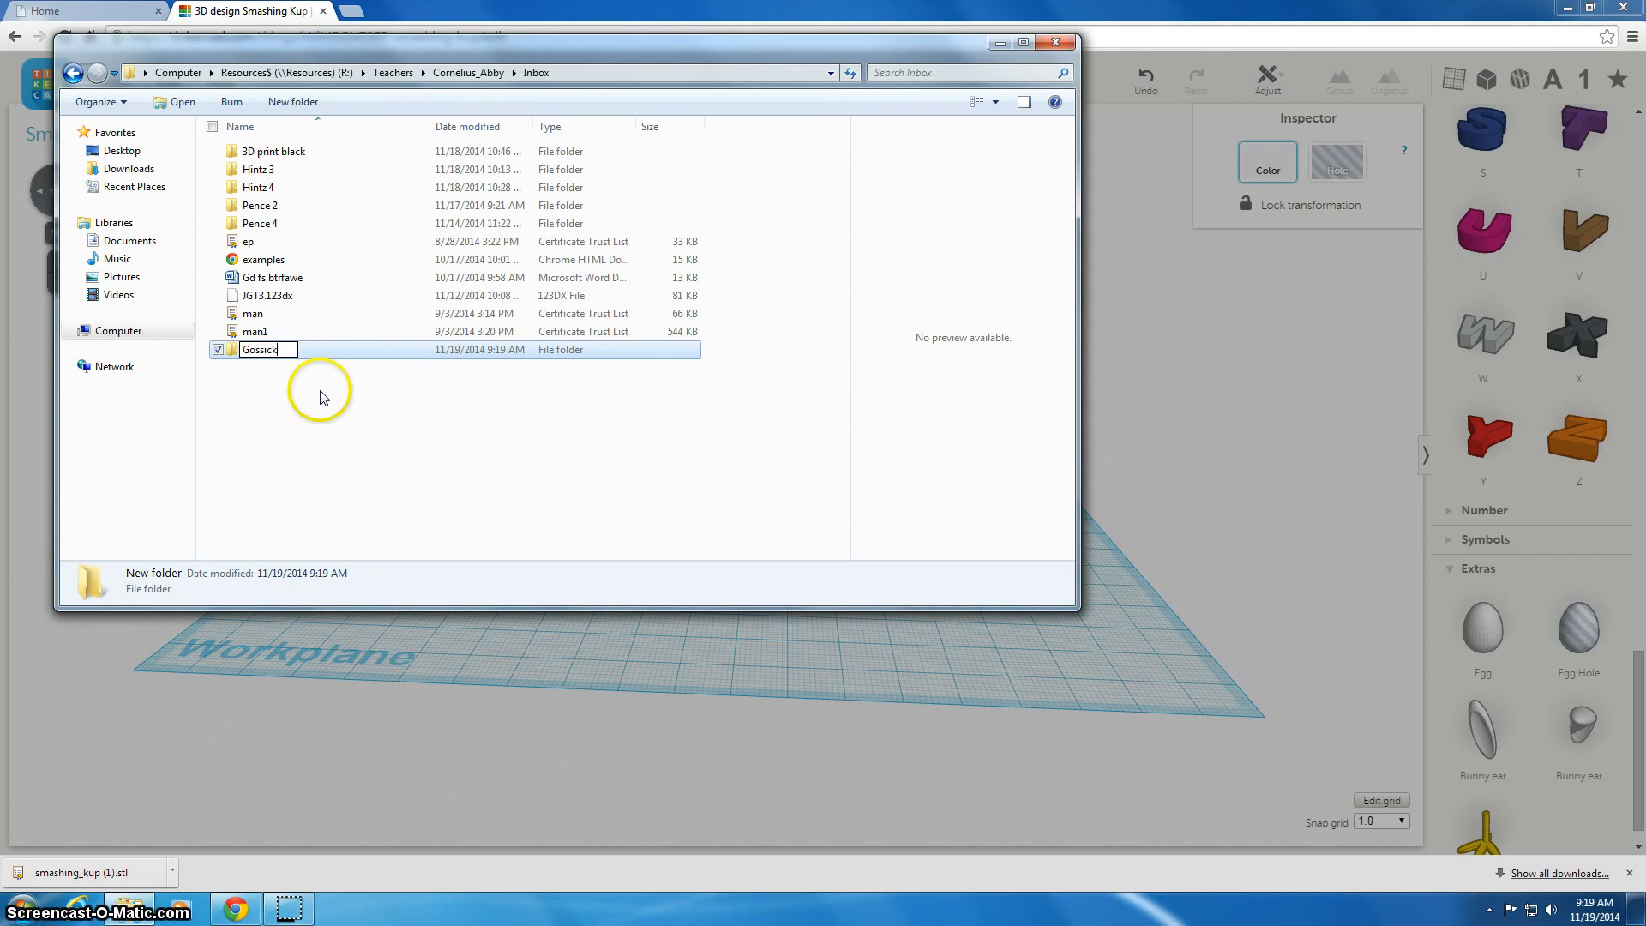
key("Return")
double_click(314, 351)
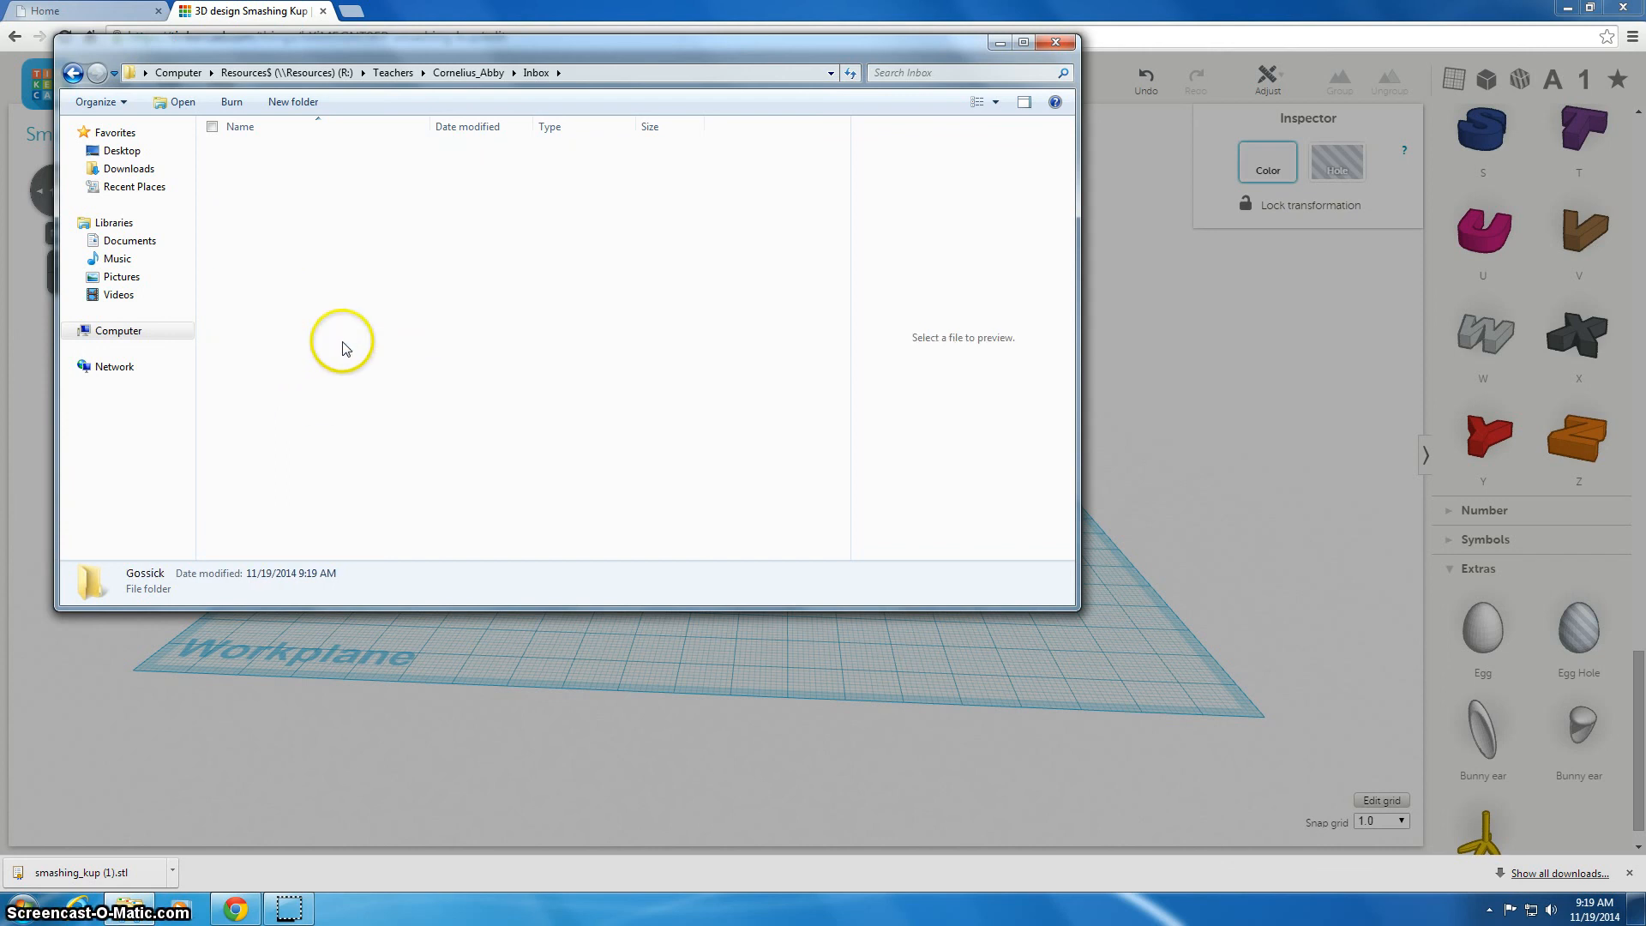
Paste the STL file into the new folder and close the file window, returning to the Home browser tab
right_click(342, 342)
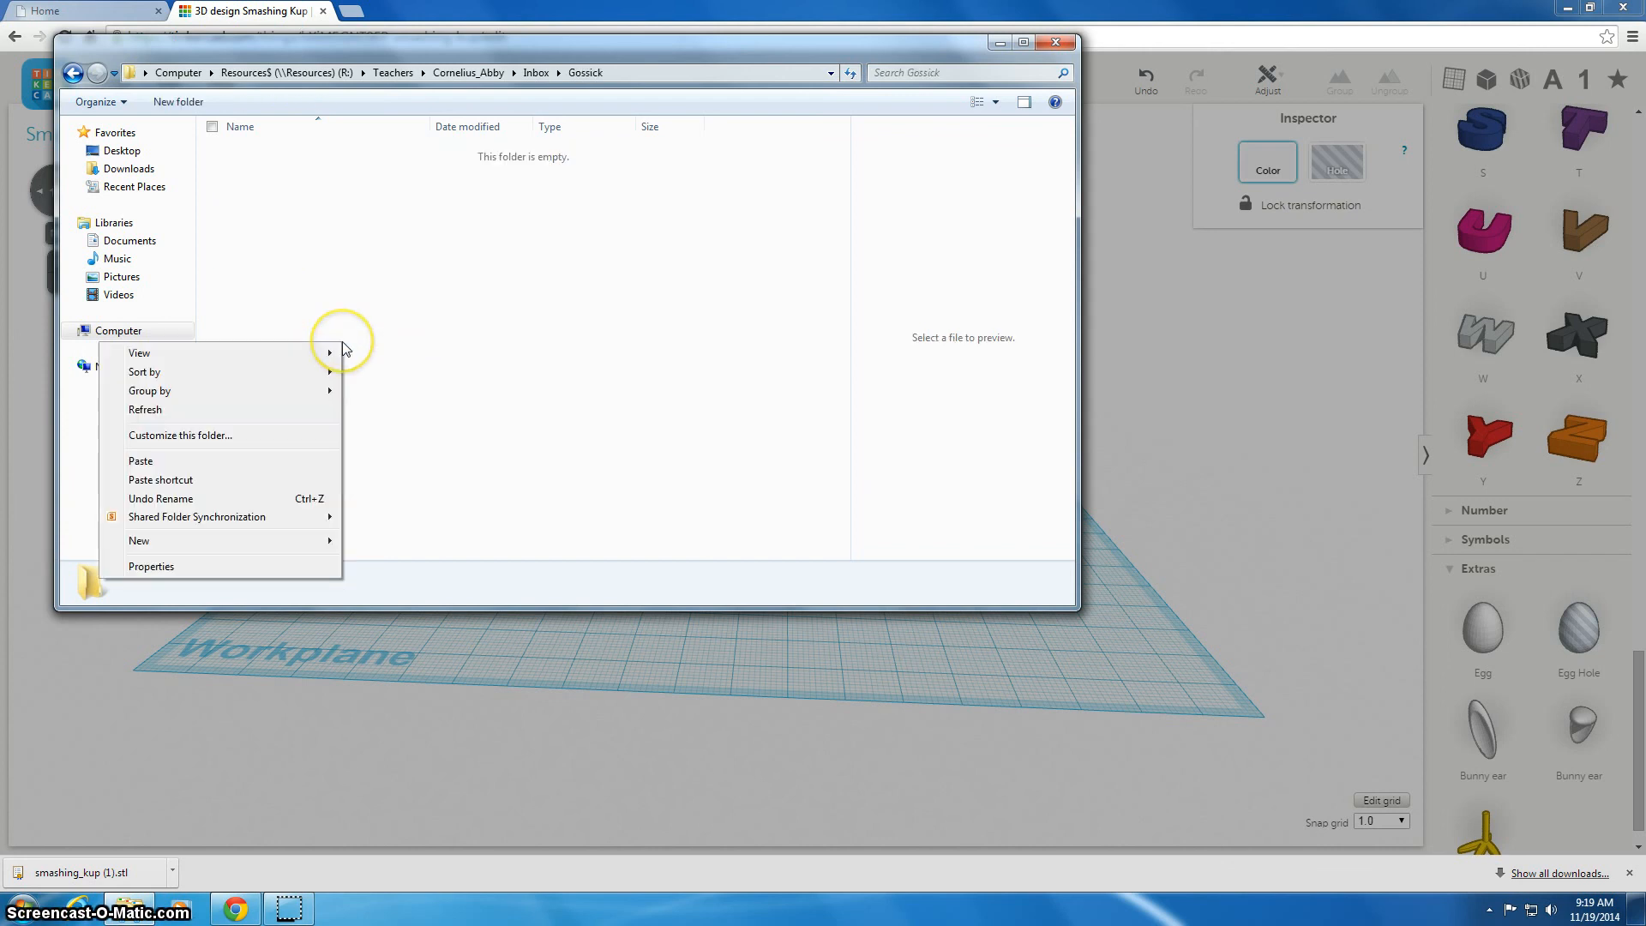
left_click(275, 463)
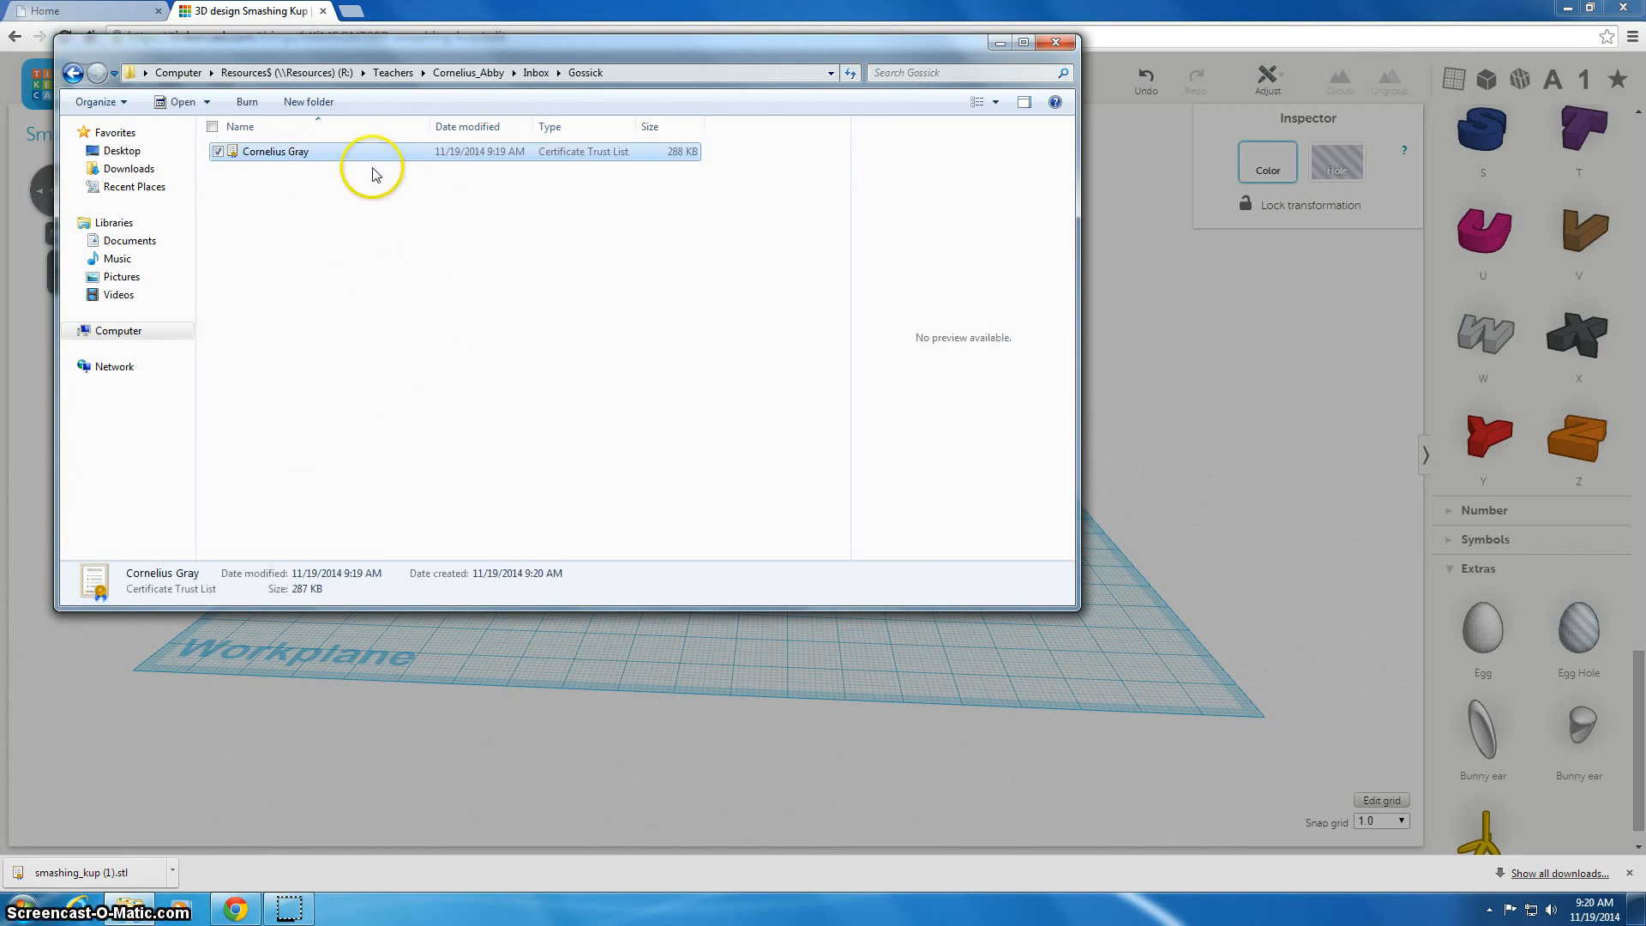
left_click(1056, 42)
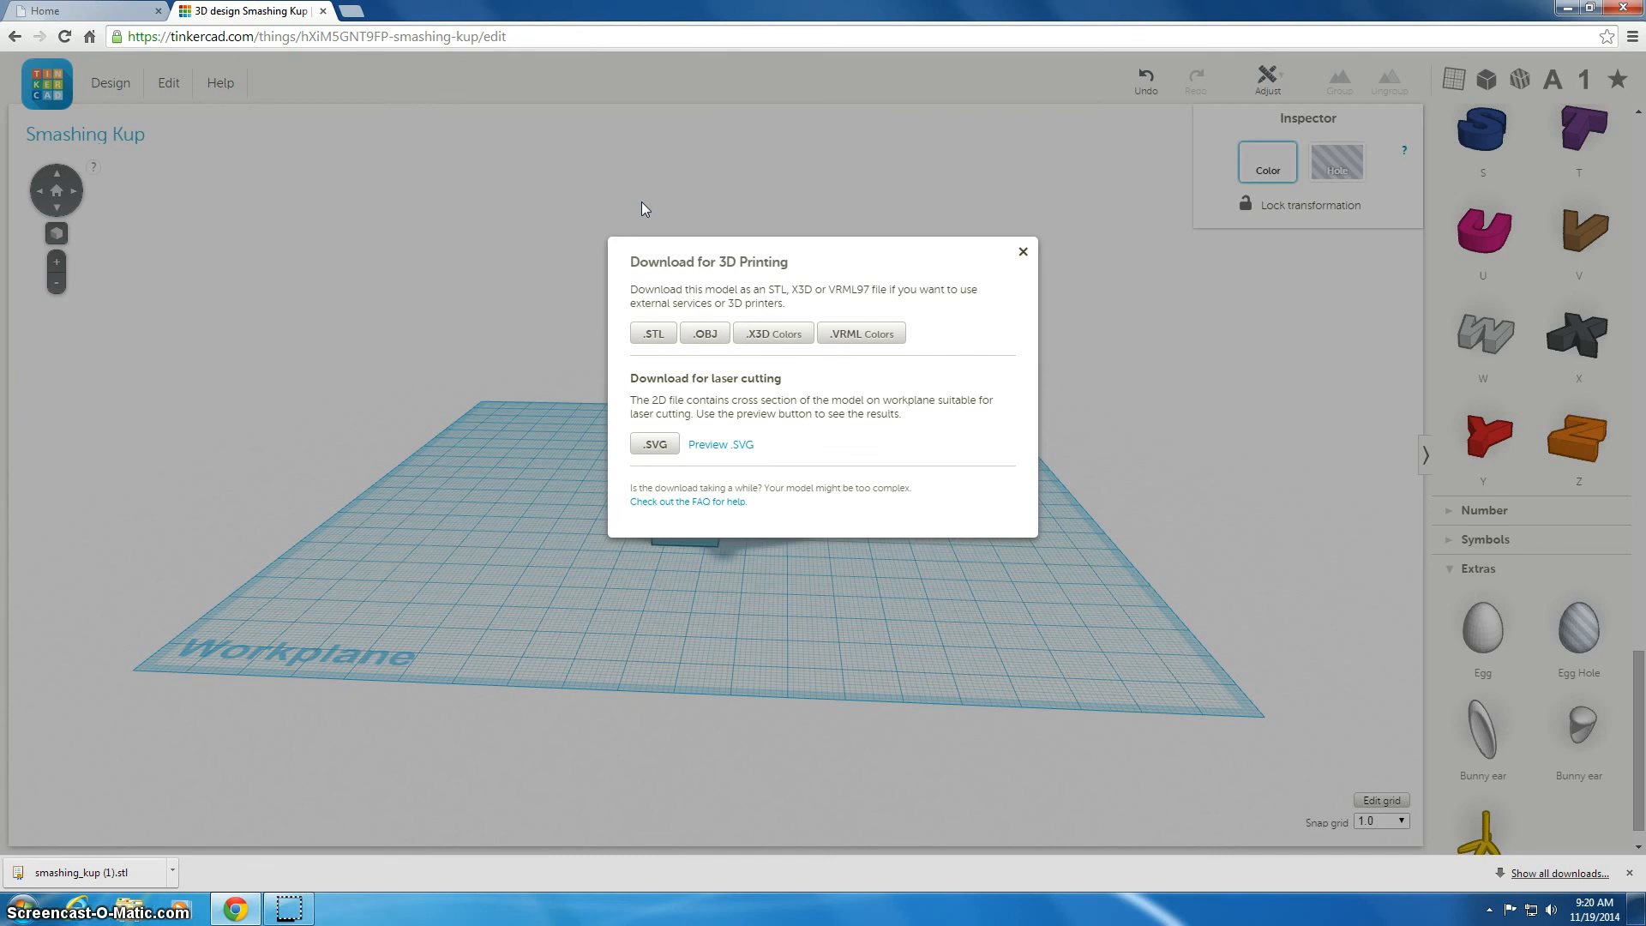
left_click(42, 10)
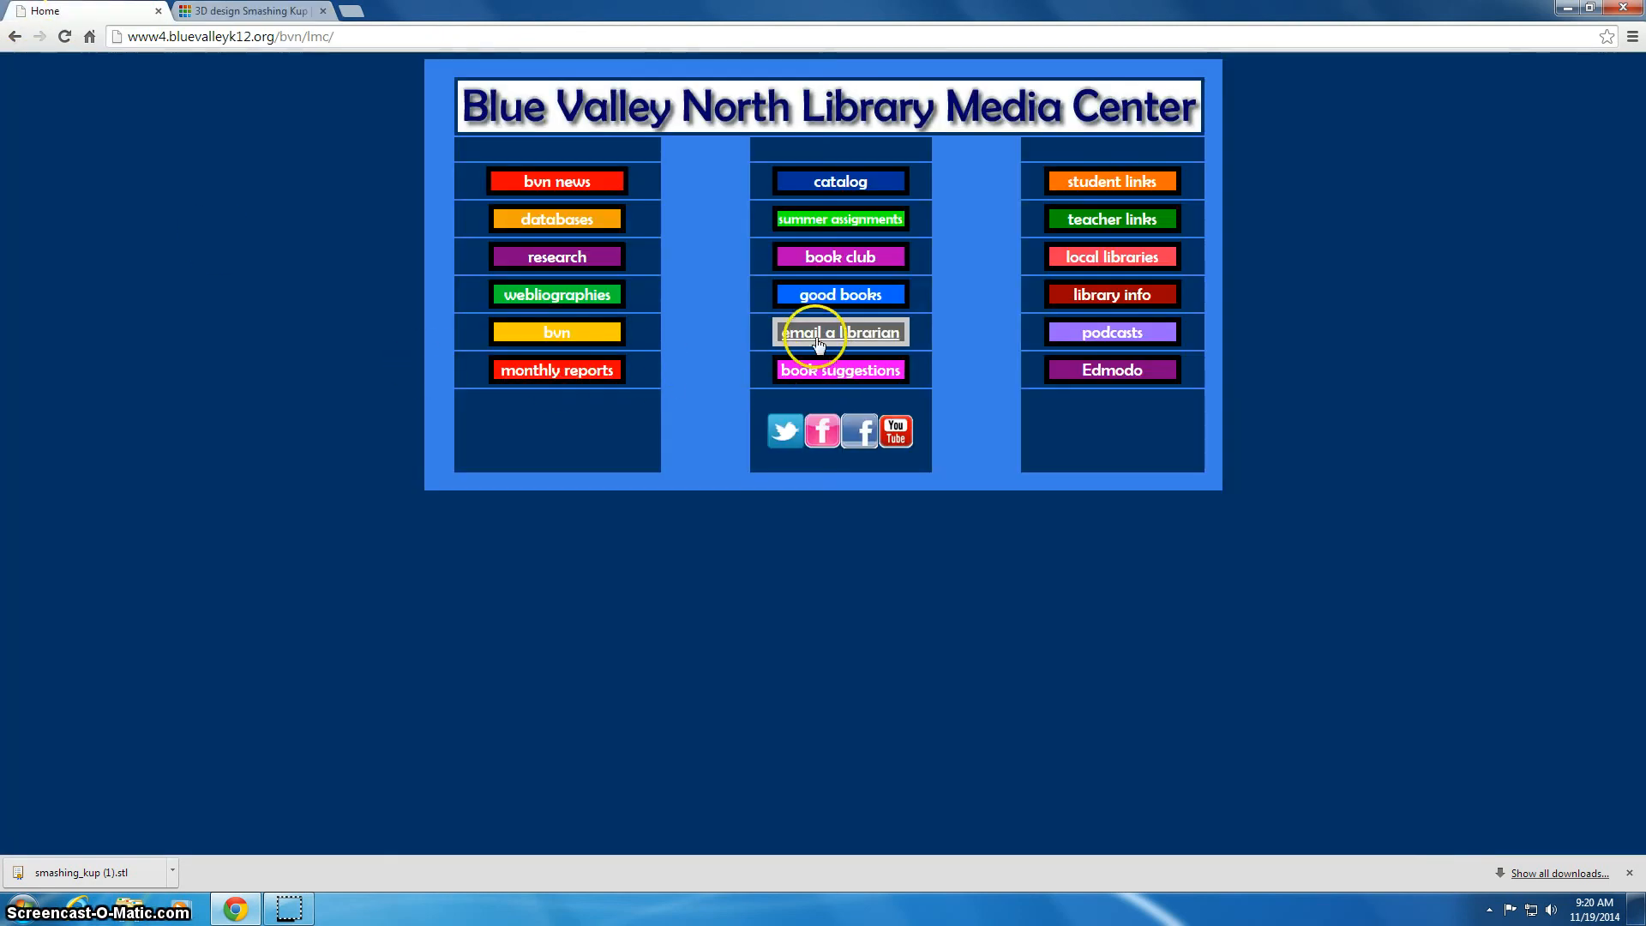